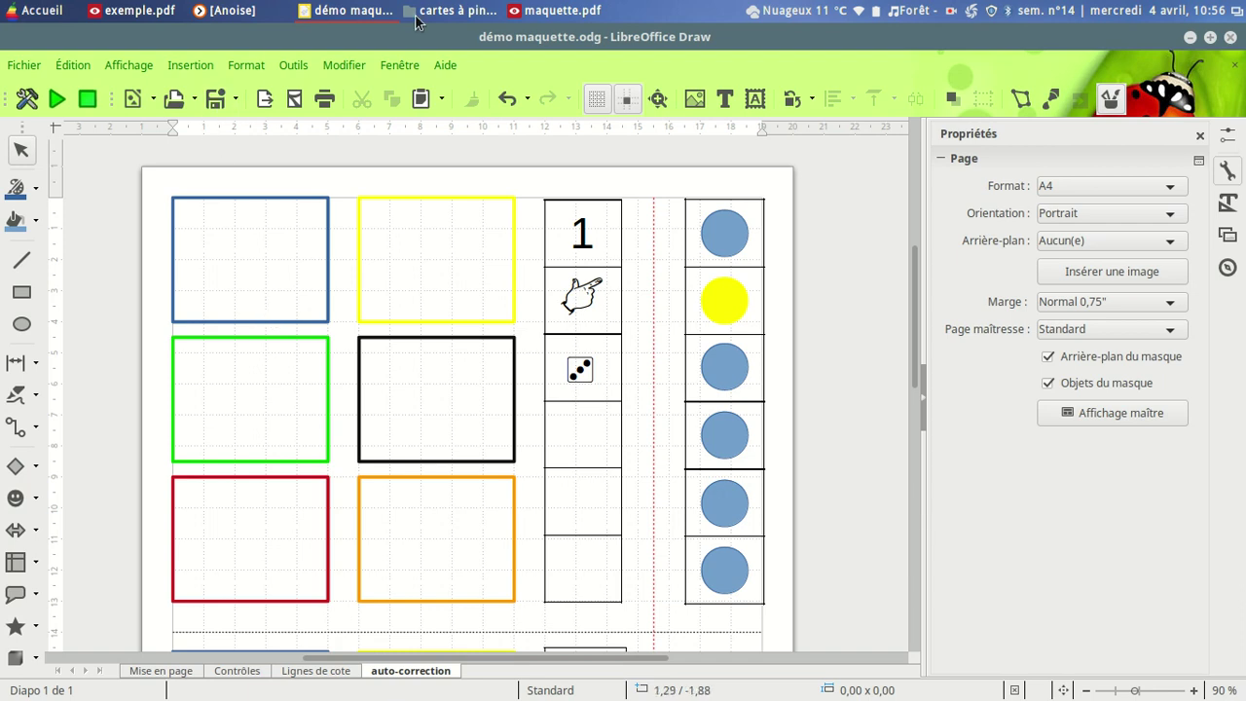
Step: Open the openclipart.org link in maquette.pdf and search the site for "strawberry"
{"action": "left_click", "coordinate": [532, 11]}
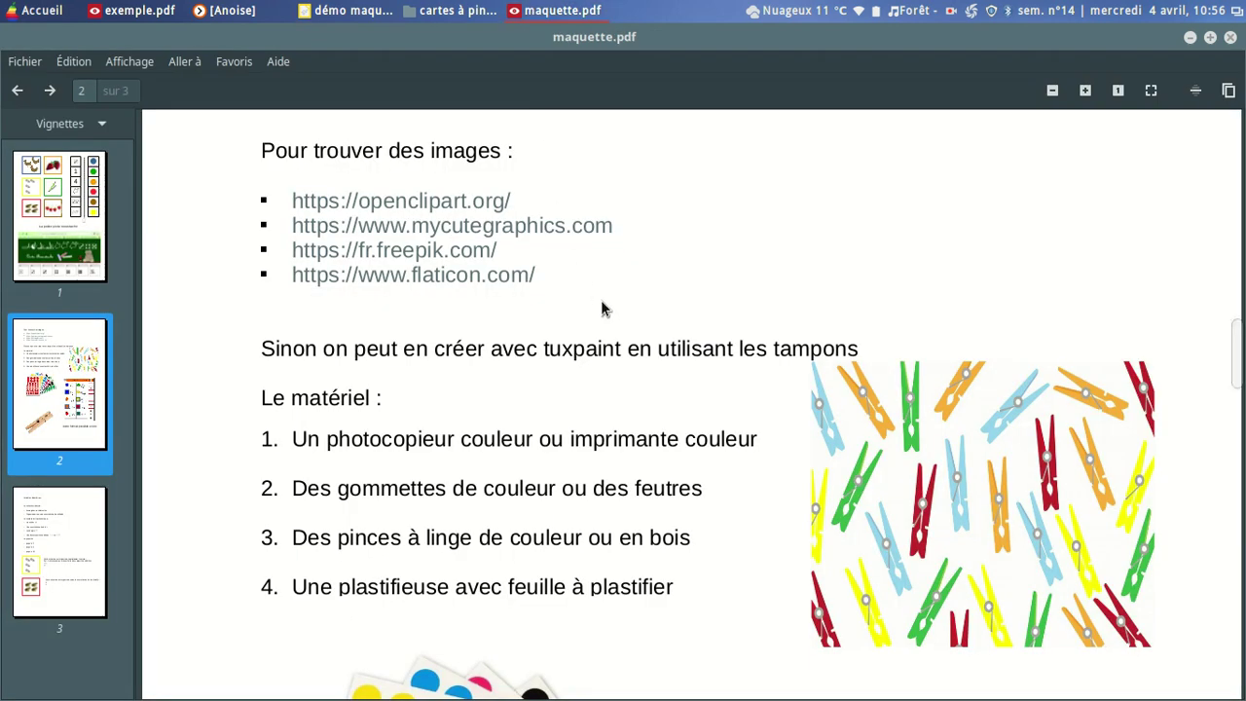
{"action": "left_click", "coordinate": [438, 209]}
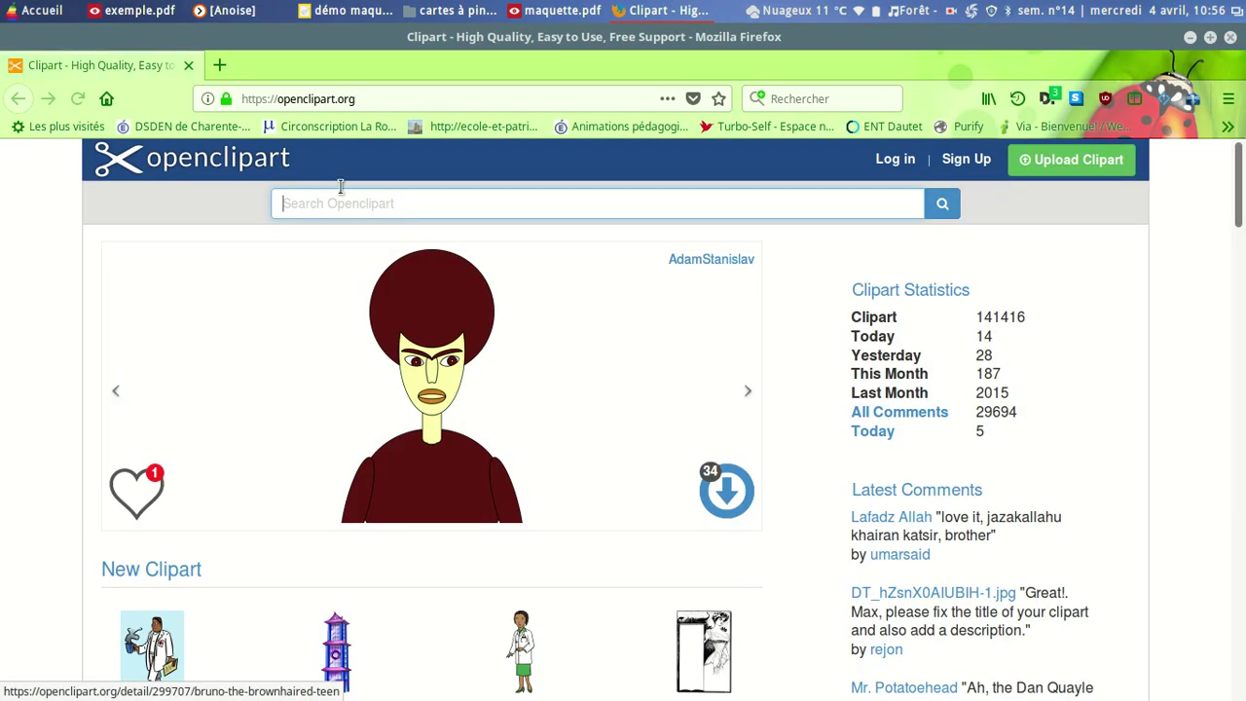
{"action": "type", "text": "strawberry"}
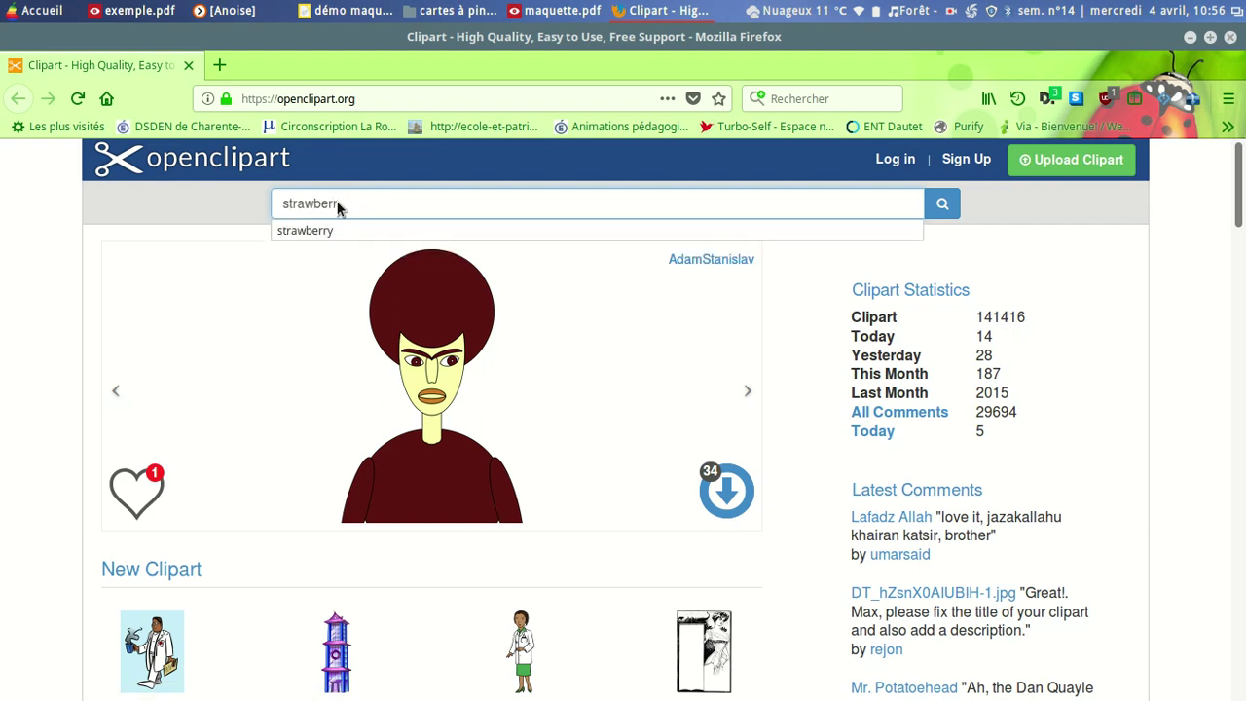
{"action": "key", "text": "Return"}
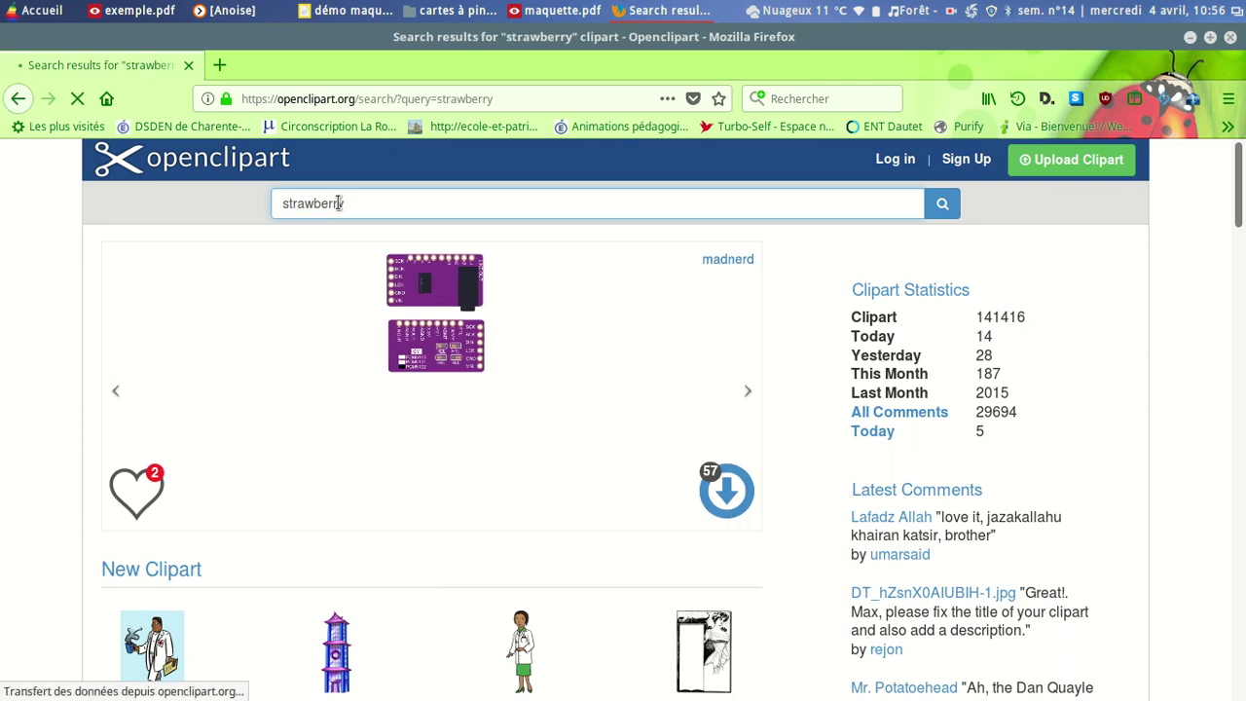
Step: Open the page of the cartoon strawberry with the curved green stem and choose to save its small PNG image to disk
{"action": "scroll", "coordinate": [271, 392], "scroll_direction": "down", "scroll_amount": 3}
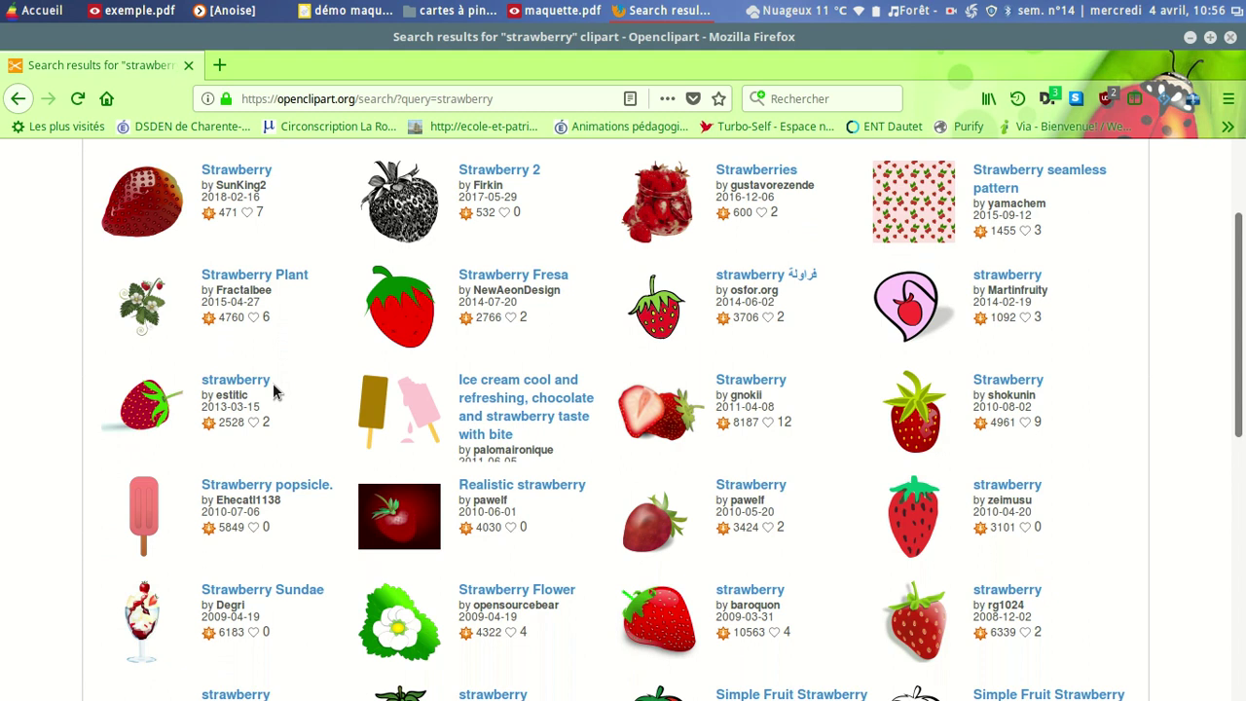
{"action": "left_click", "coordinate": [915, 426]}
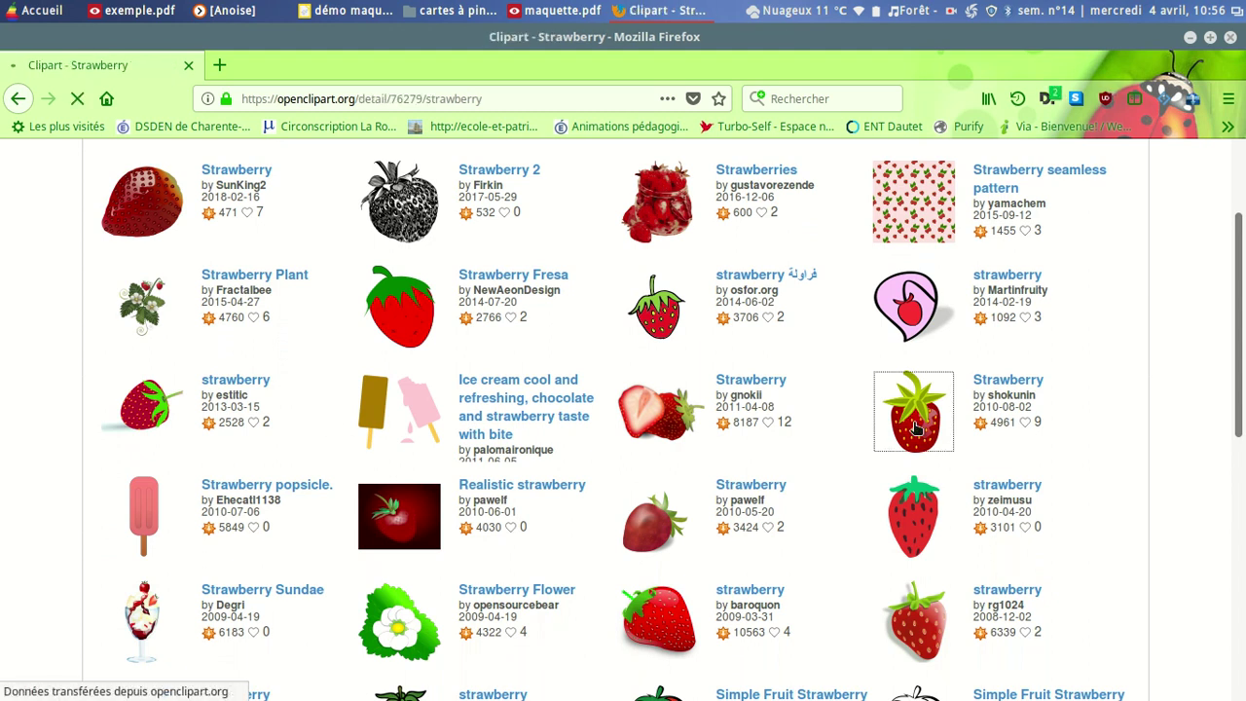
{"action": "scroll", "coordinate": [820, 522], "scroll_direction": "down", "scroll_amount": 5}
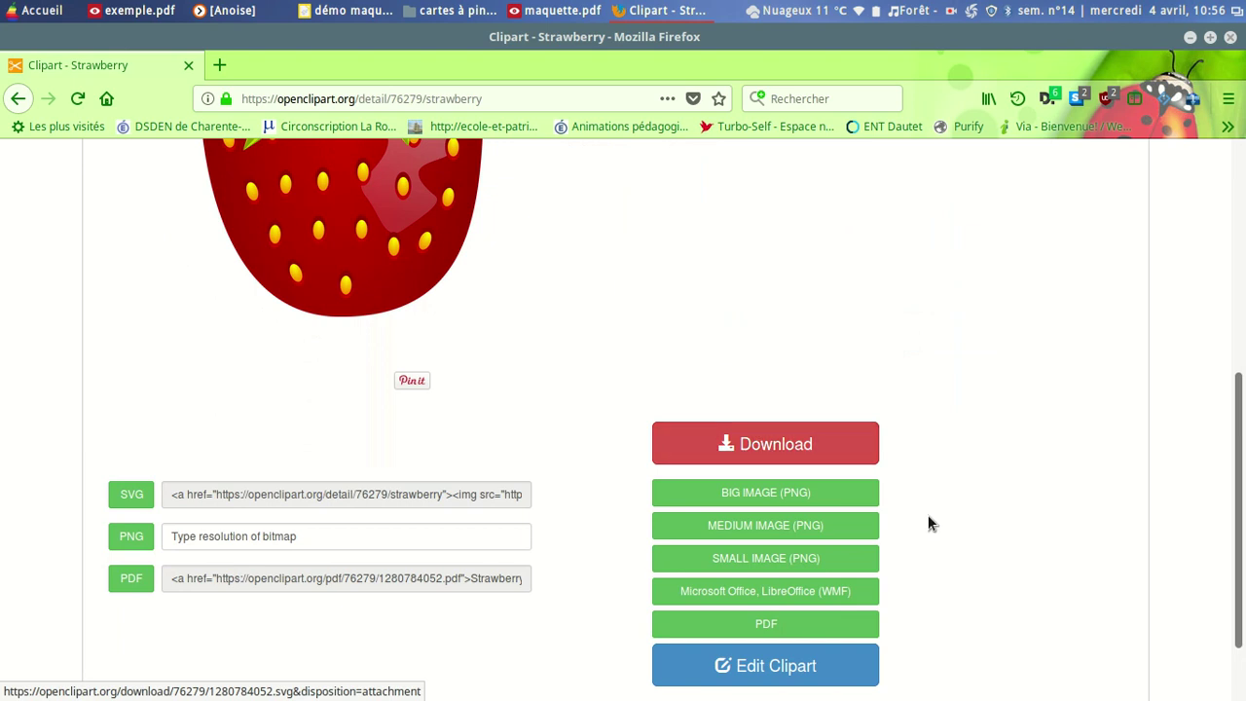
{"action": "scroll", "coordinate": [930, 515], "scroll_direction": "down", "scroll_amount": 1}
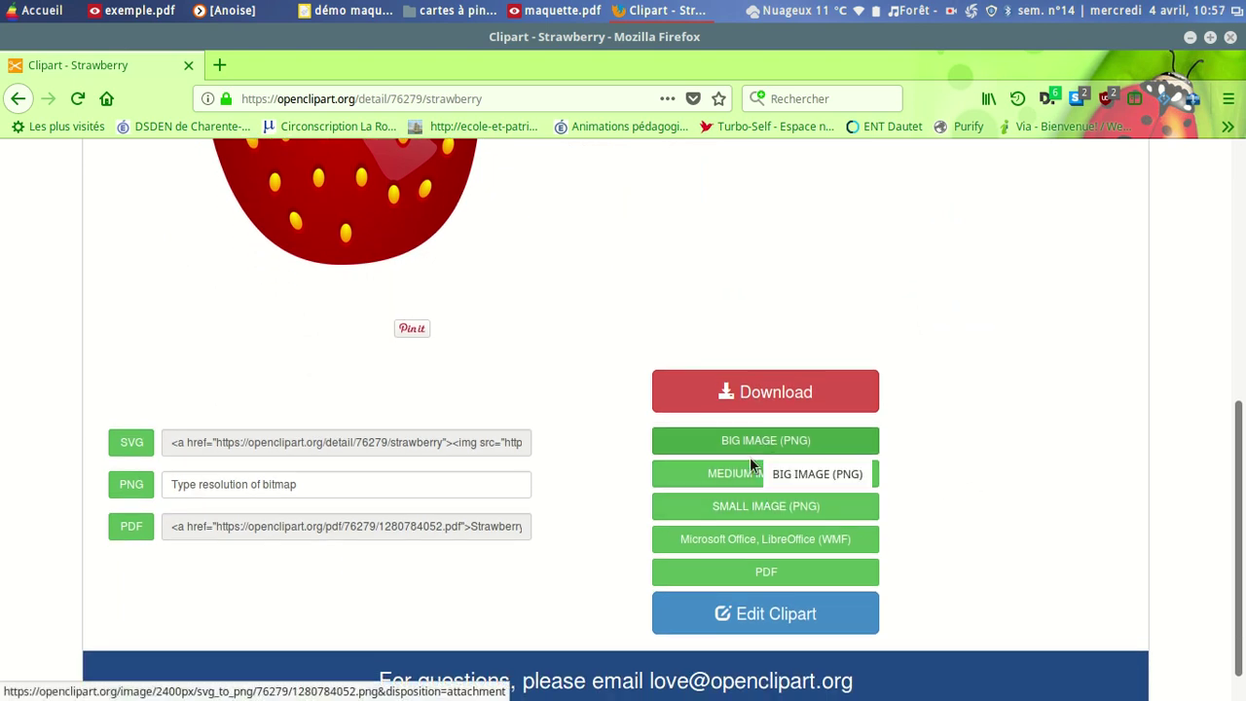
{"action": "left_click", "coordinate": [770, 508]}
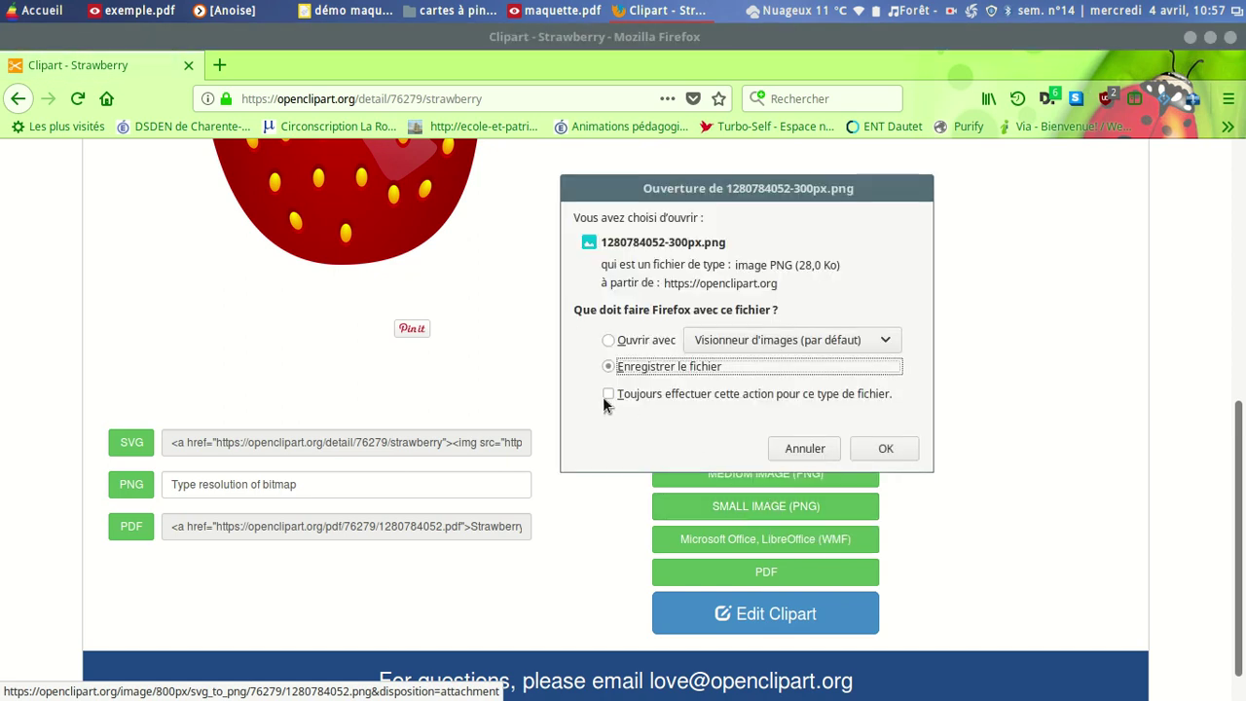
{"action": "left_click", "coordinate": [607, 368]}
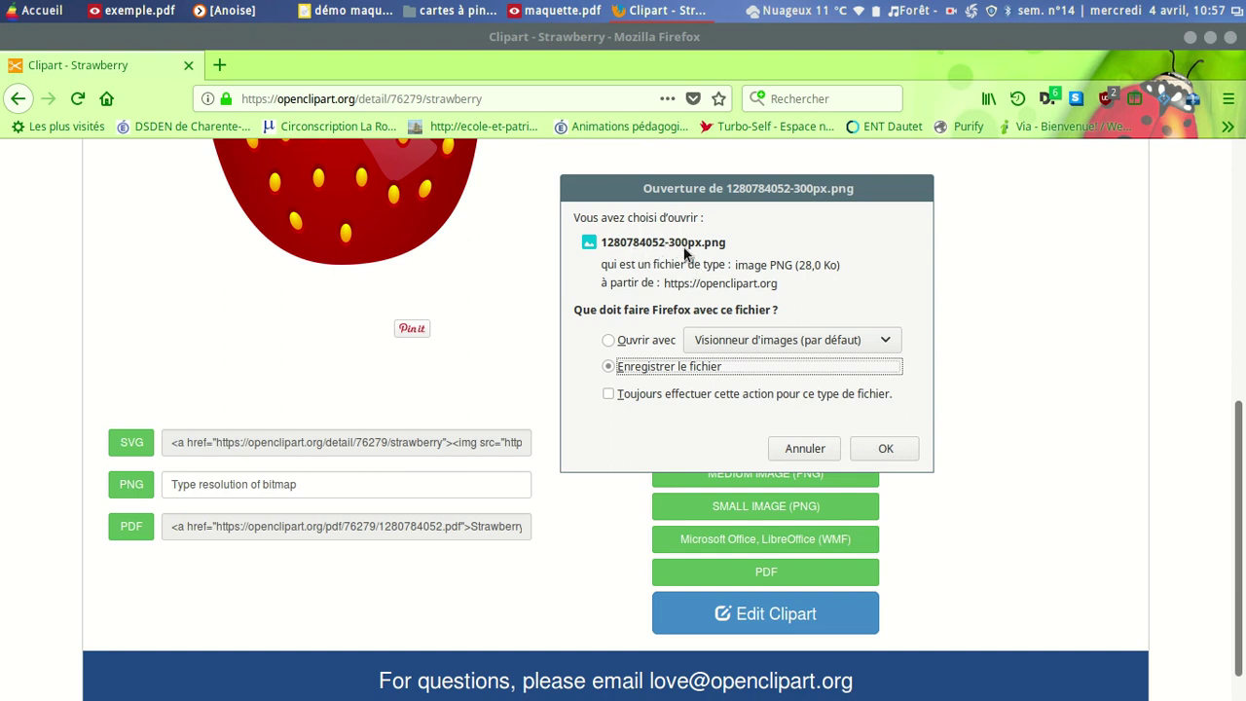
{"action": "left_click", "coordinate": [885, 449]}
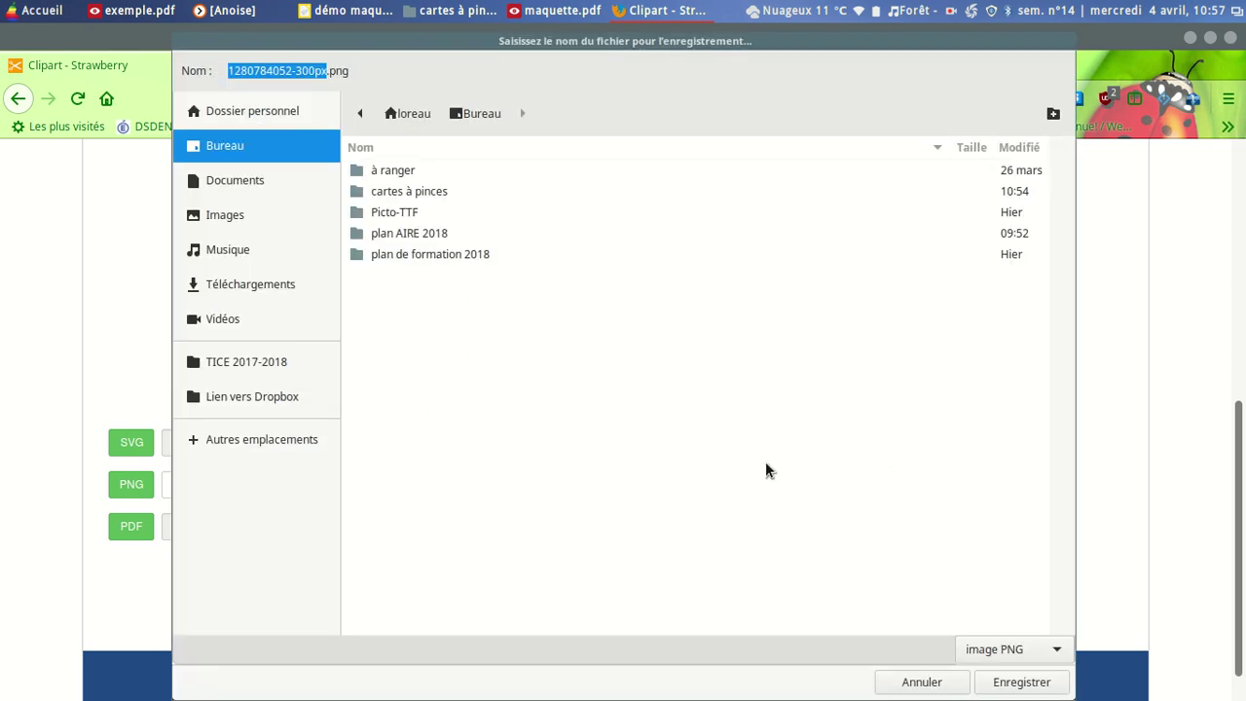
Step: Save the image under the name fraise.png in the "cartes à pinces" folder on the Bureau
{"action": "double_click", "coordinate": [403, 190]}
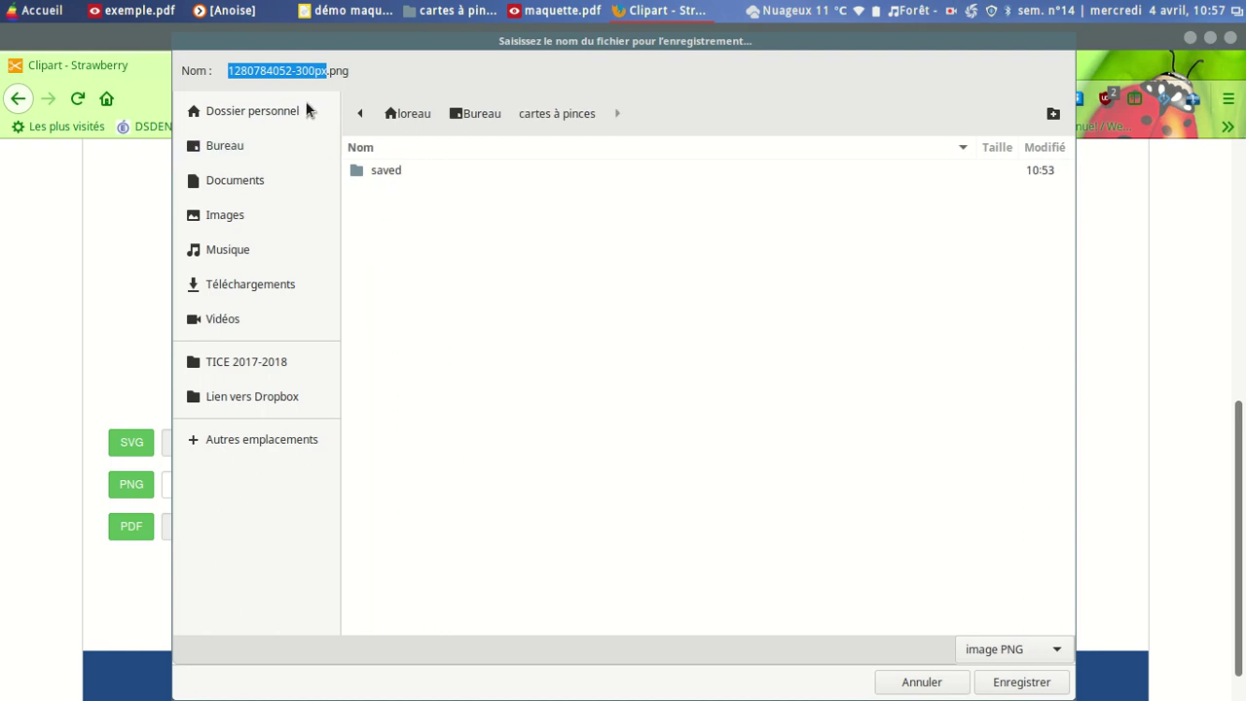
{"action": "type", "text": "fr"}
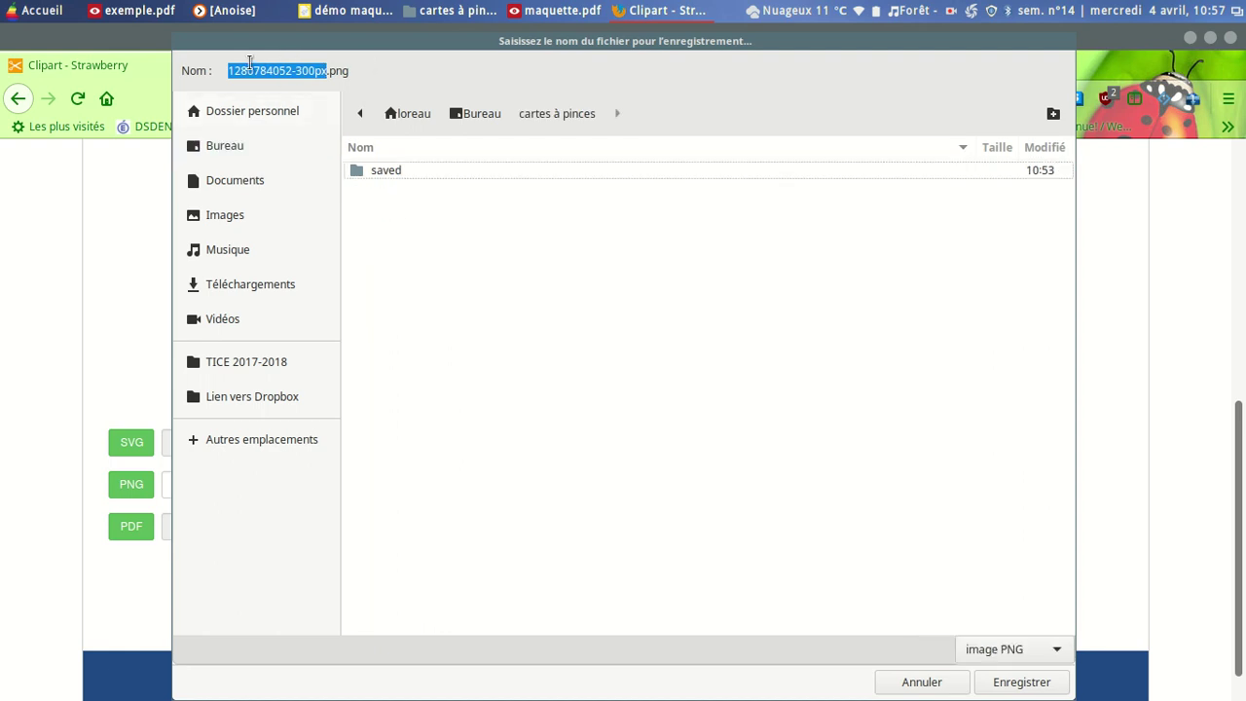
{"action": "left_click_drag", "start_coordinate": [229, 70], "coordinate": [323, 72]}
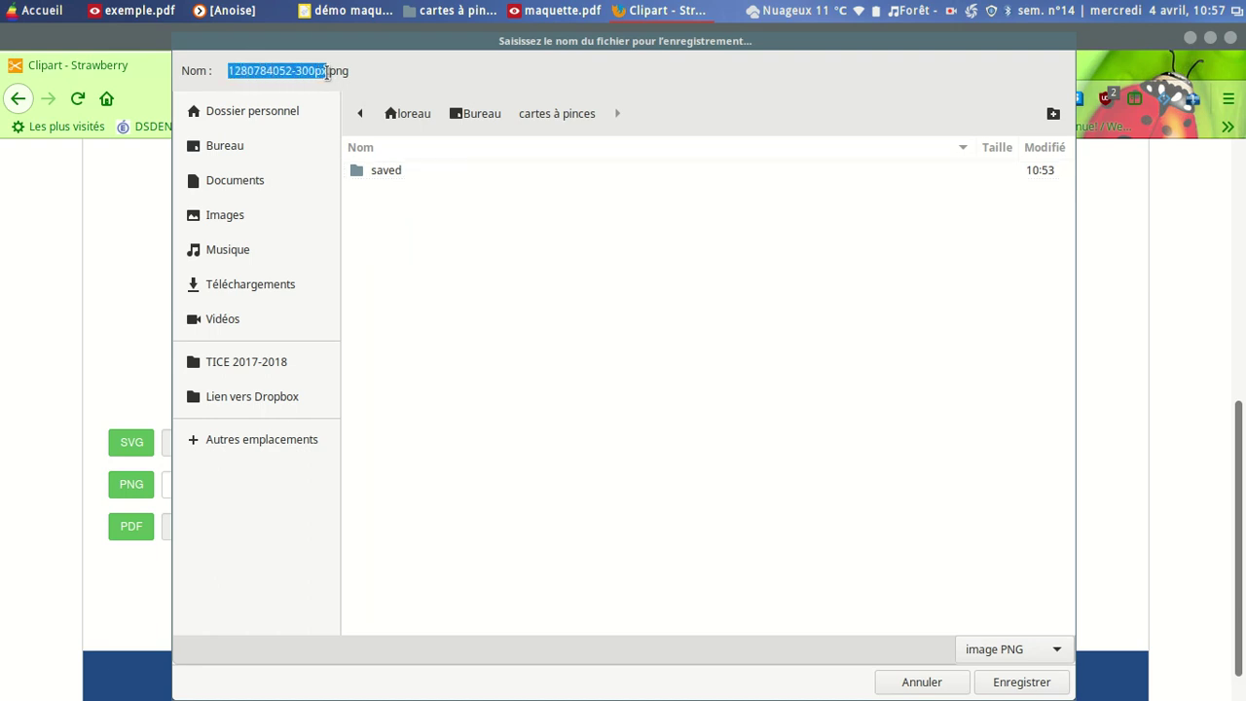
{"action": "type", "text": "fraise"}
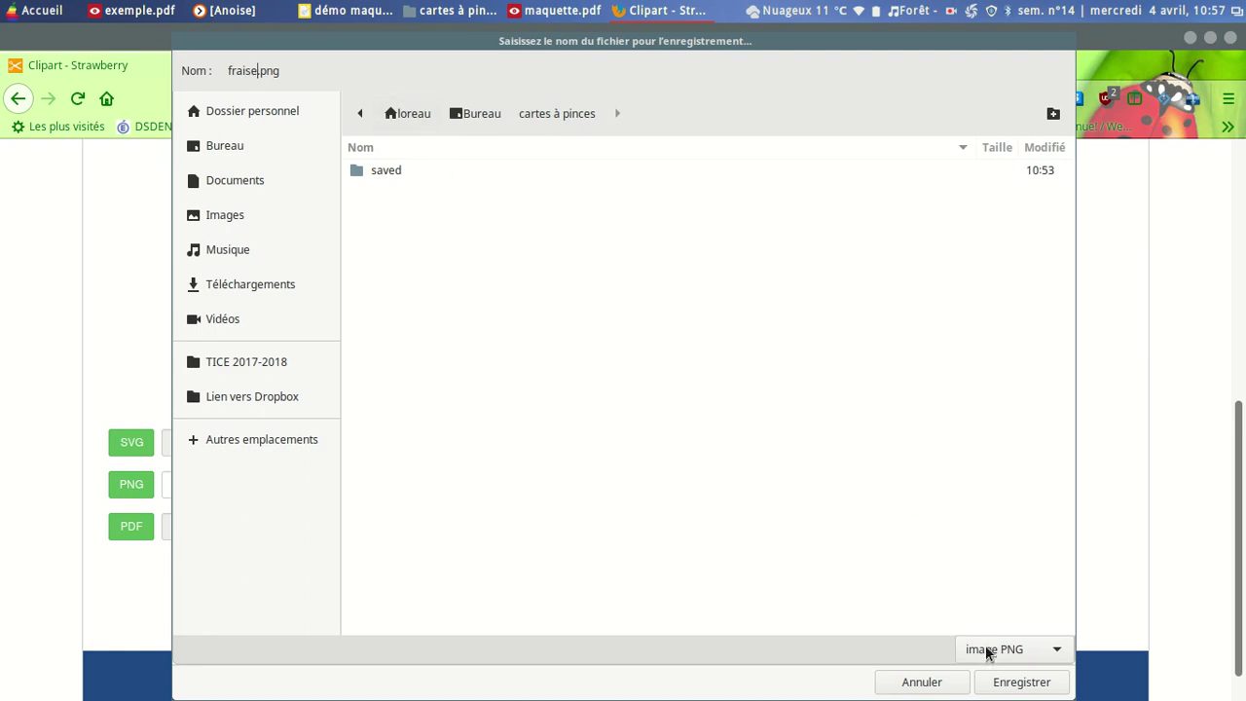
{"action": "left_click", "coordinate": [1020, 682]}
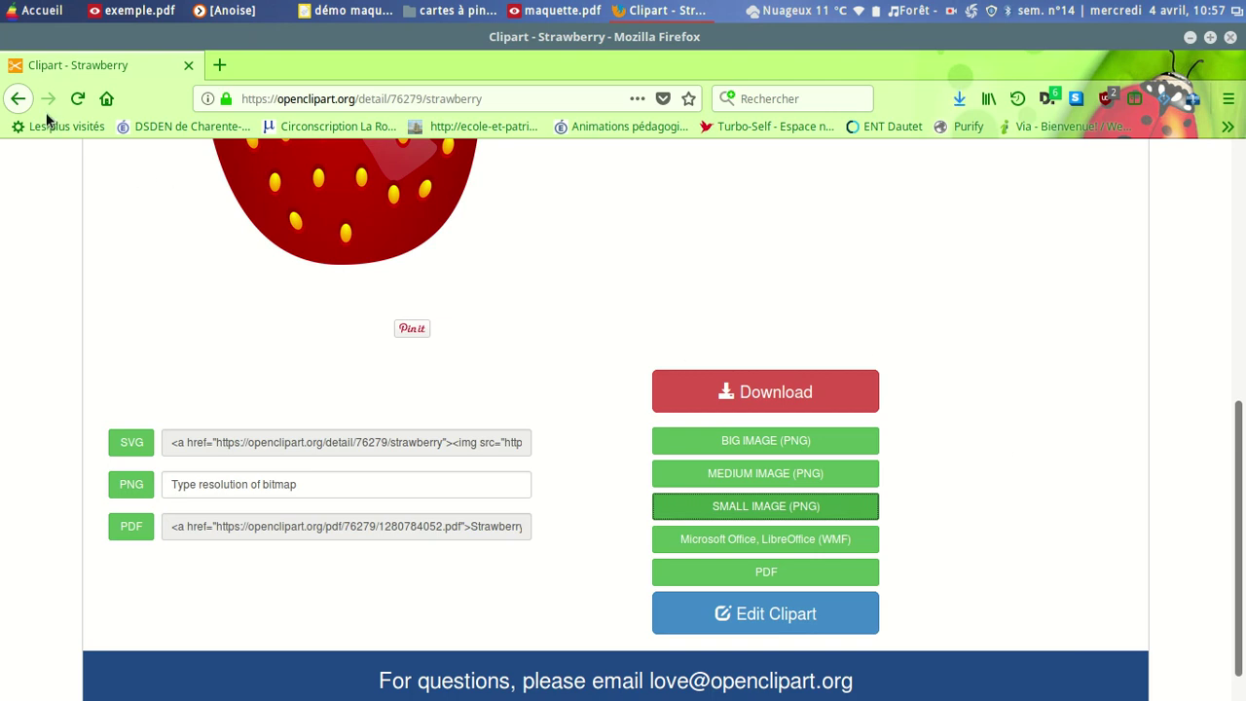
Step: Return to the strawberry search results and take a Shutter selection capture of about 87 x 119 pixels around the same strawberry
{"action": "left_click", "coordinate": [19, 99]}
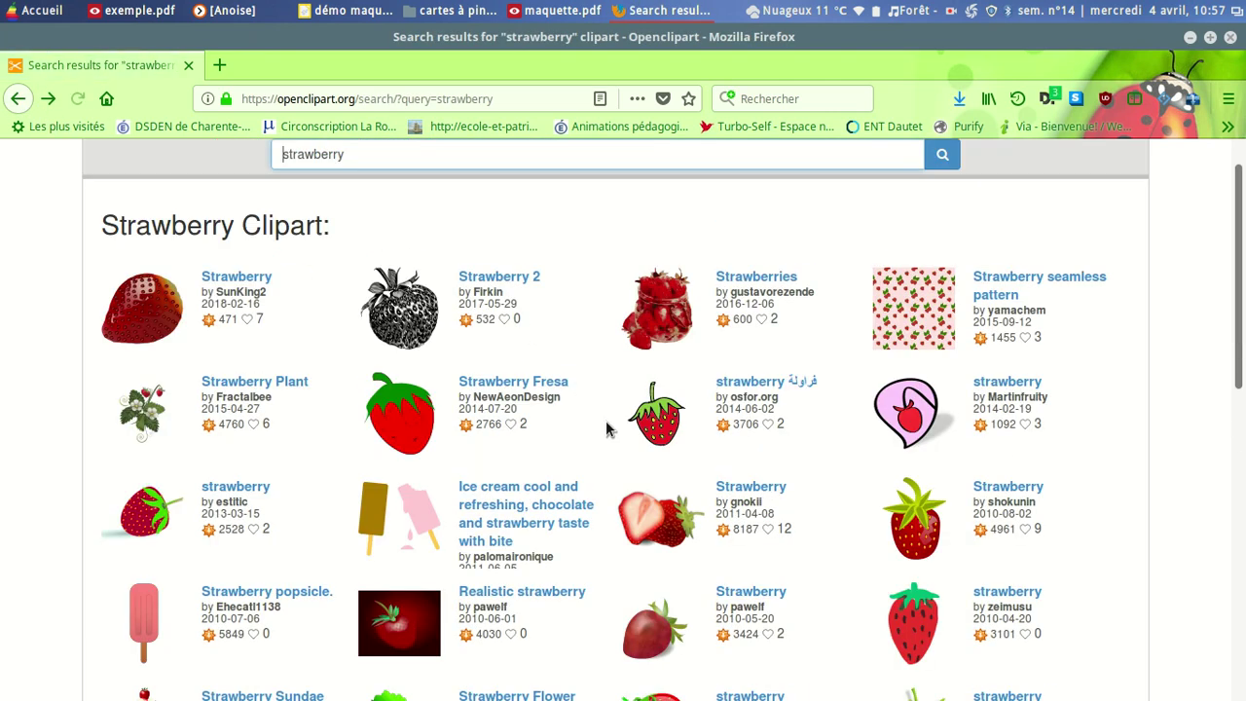
{"action": "scroll", "coordinate": [823, 399], "scroll_direction": "down", "scroll_amount": 2}
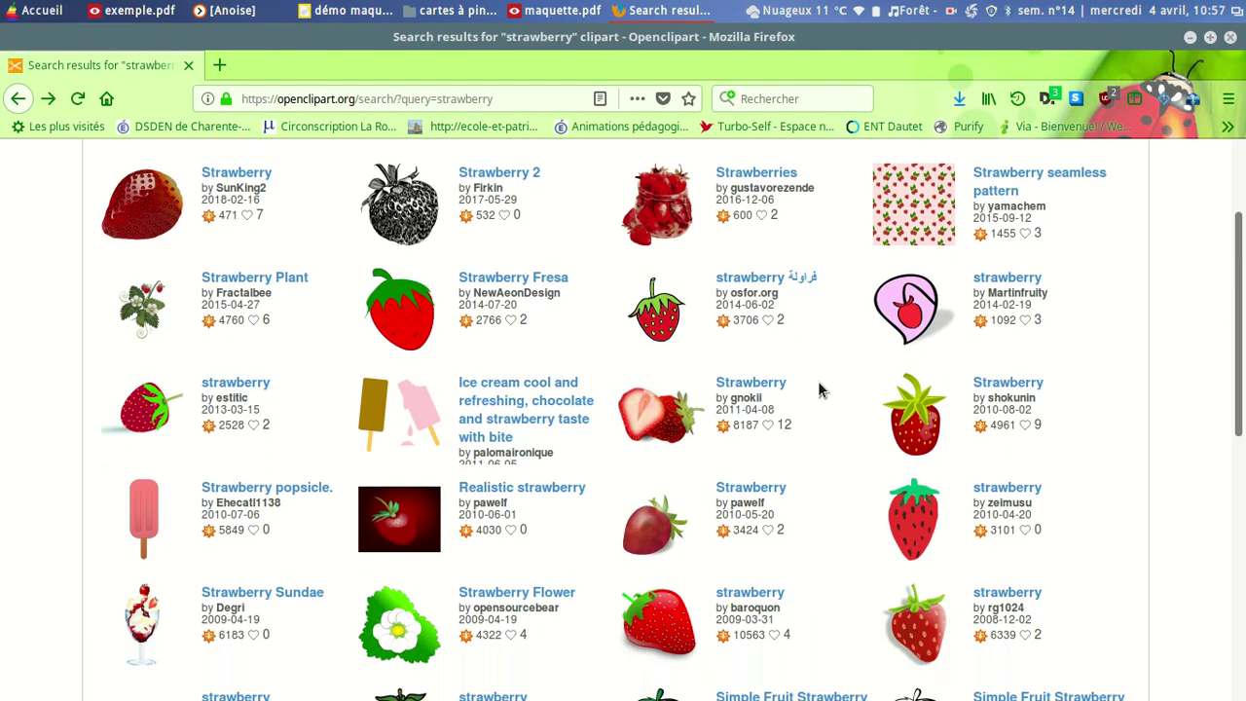
{"action": "mouse_move", "coordinate": [715, 681]}
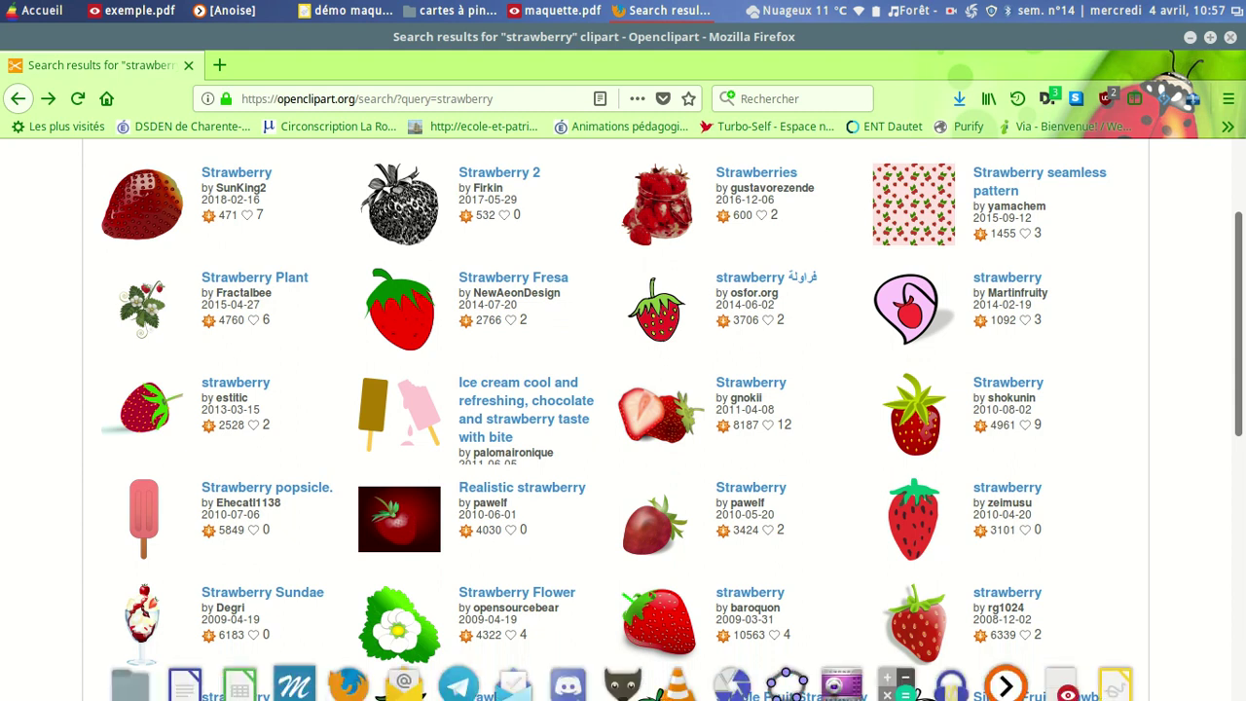
{"action": "left_click", "coordinate": [737, 677]}
{"action": "left_click", "coordinate": [573, 170]}
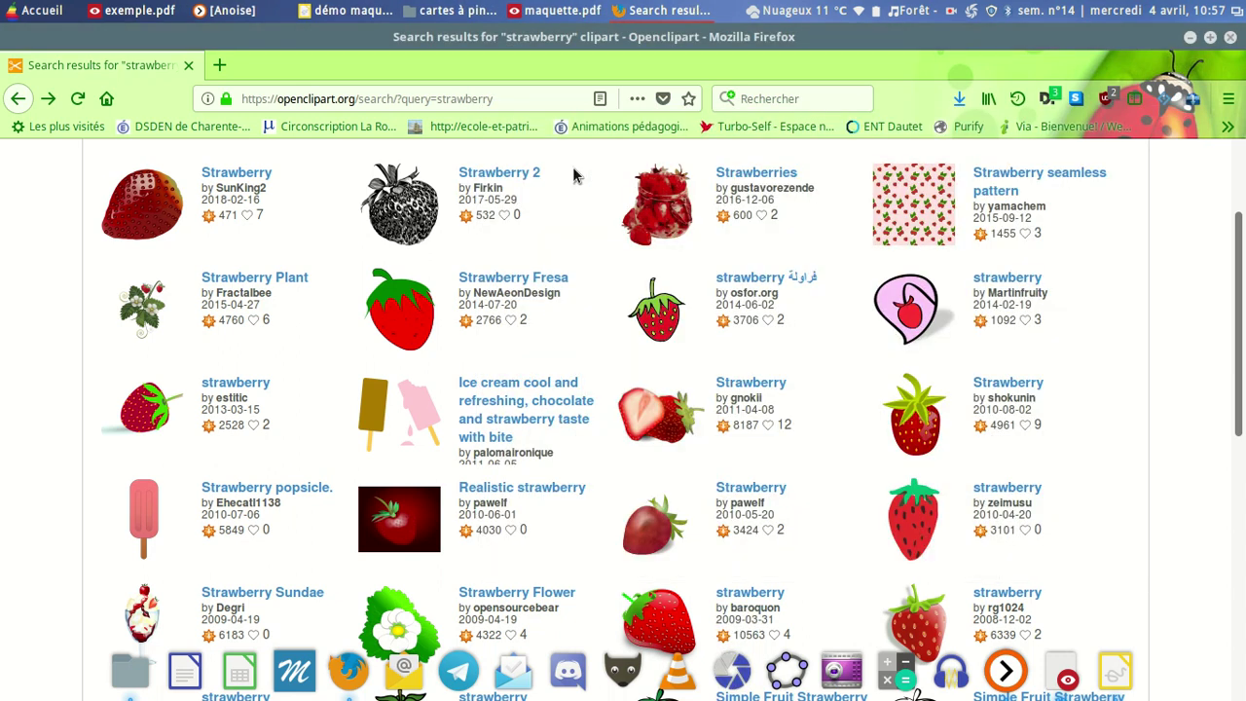
{"action": "left_click_drag", "start_coordinate": [874, 356], "coordinate": [952, 463]}
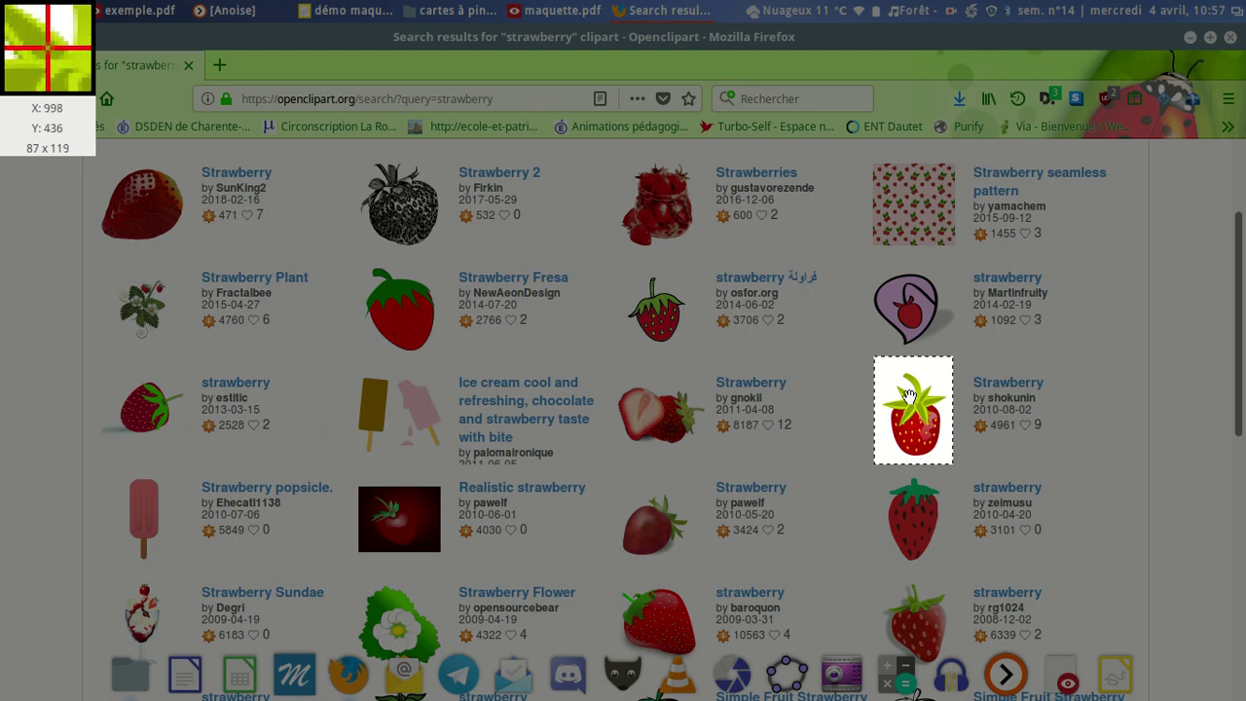
{"action": "key", "text": "Return"}
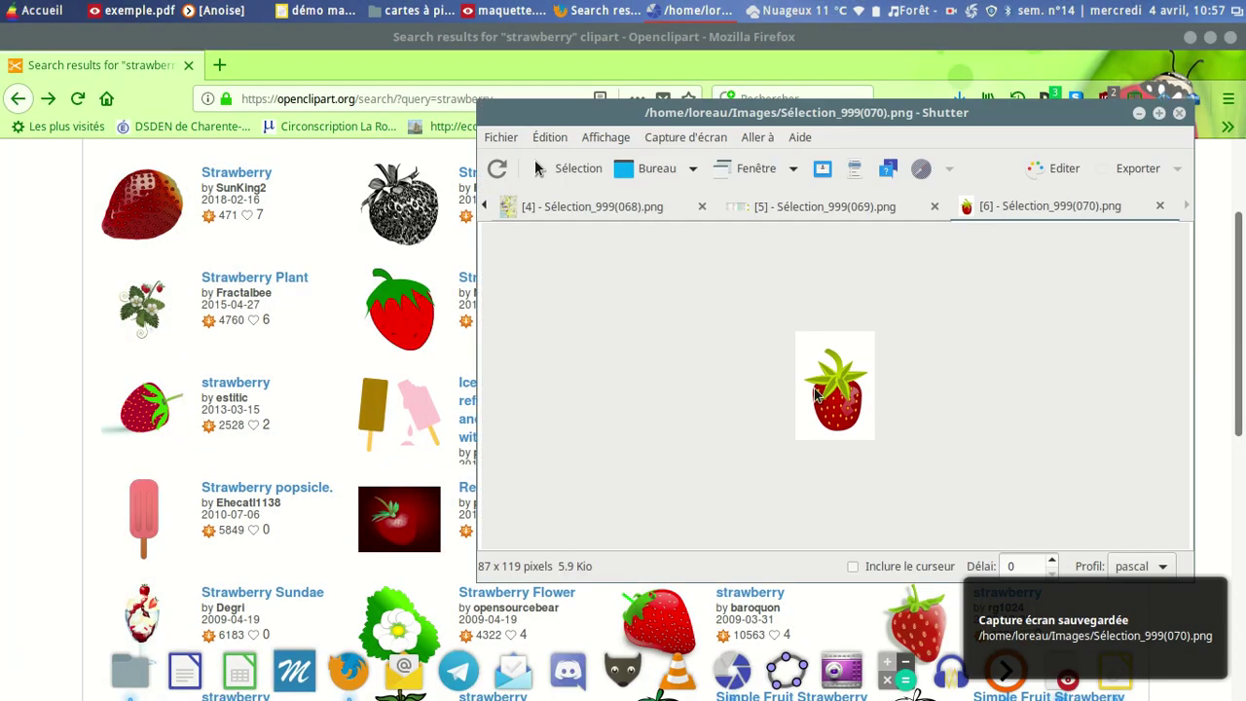
Step: Paste the captured strawberry into the démo maquette.odg drawing, place it in the blue frame and shrink it to about 1.42 x 1.95 cm
{"action": "left_click", "coordinate": [316, 12]}
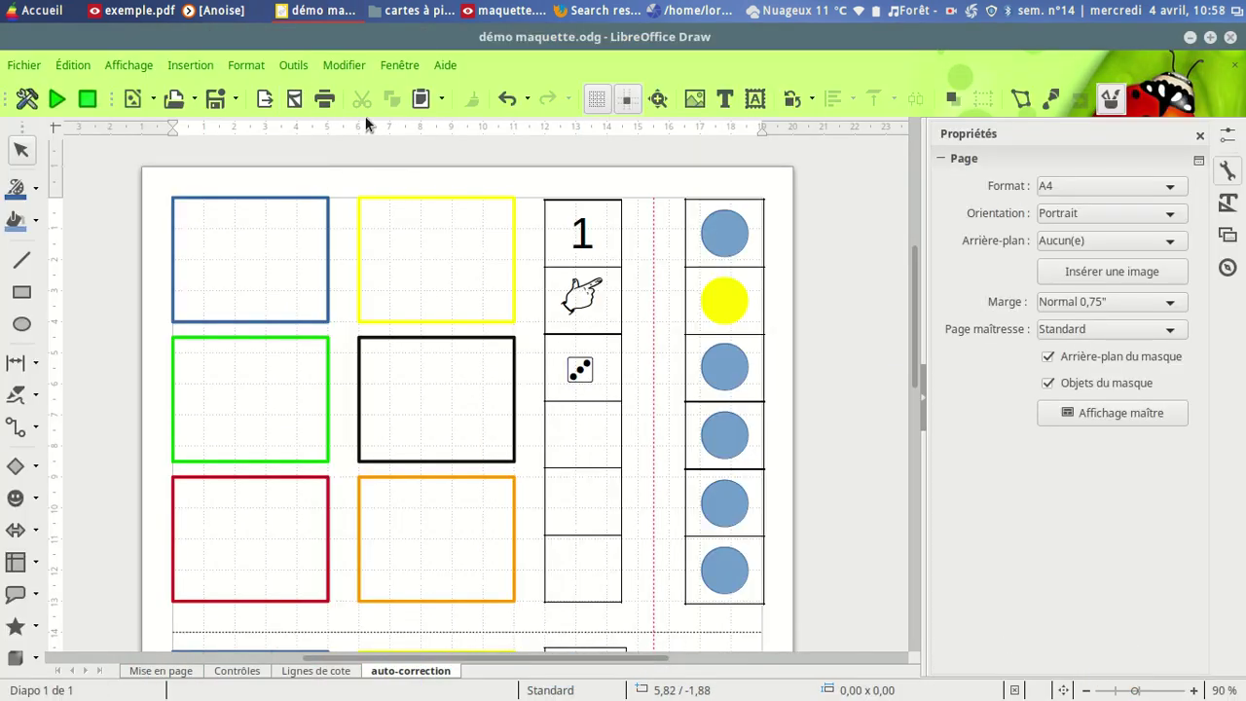
{"action": "left_click", "coordinate": [420, 100]}
{"action": "left_click_drag", "start_coordinate": [489, 409], "coordinate": [223, 260]}
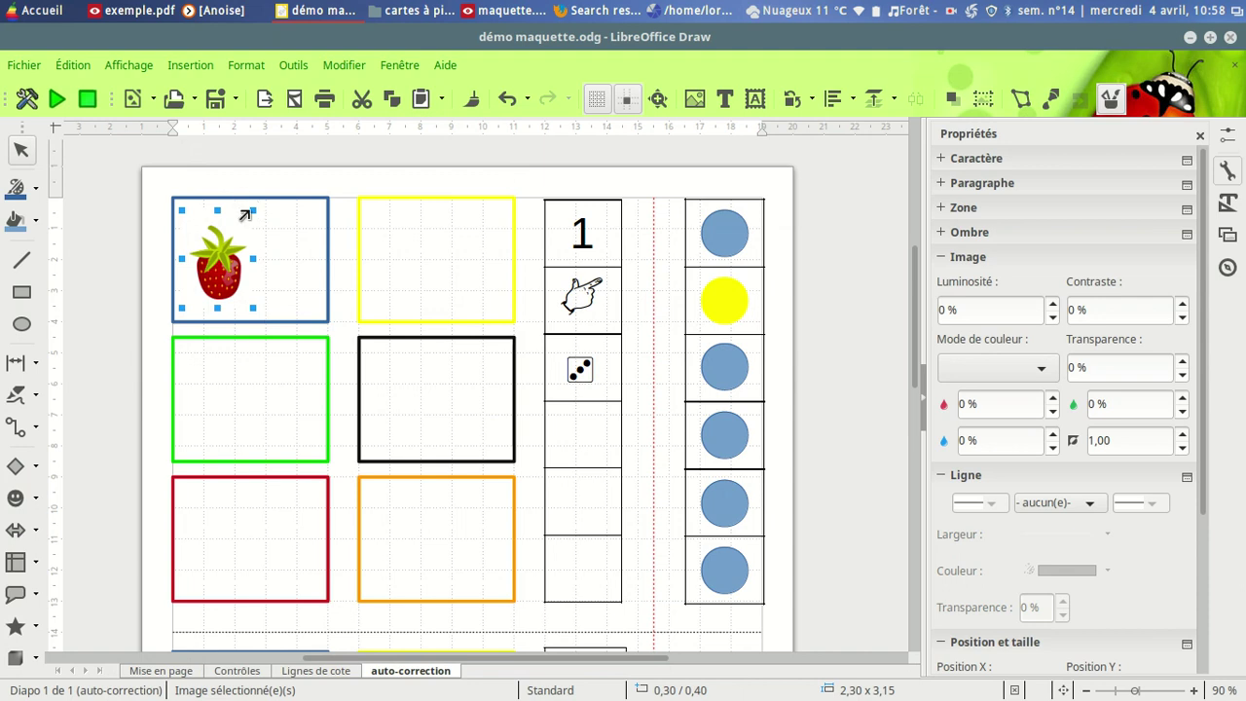
{"action": "left_click_drag", "start_coordinate": [246, 214], "coordinate": [208, 254]}
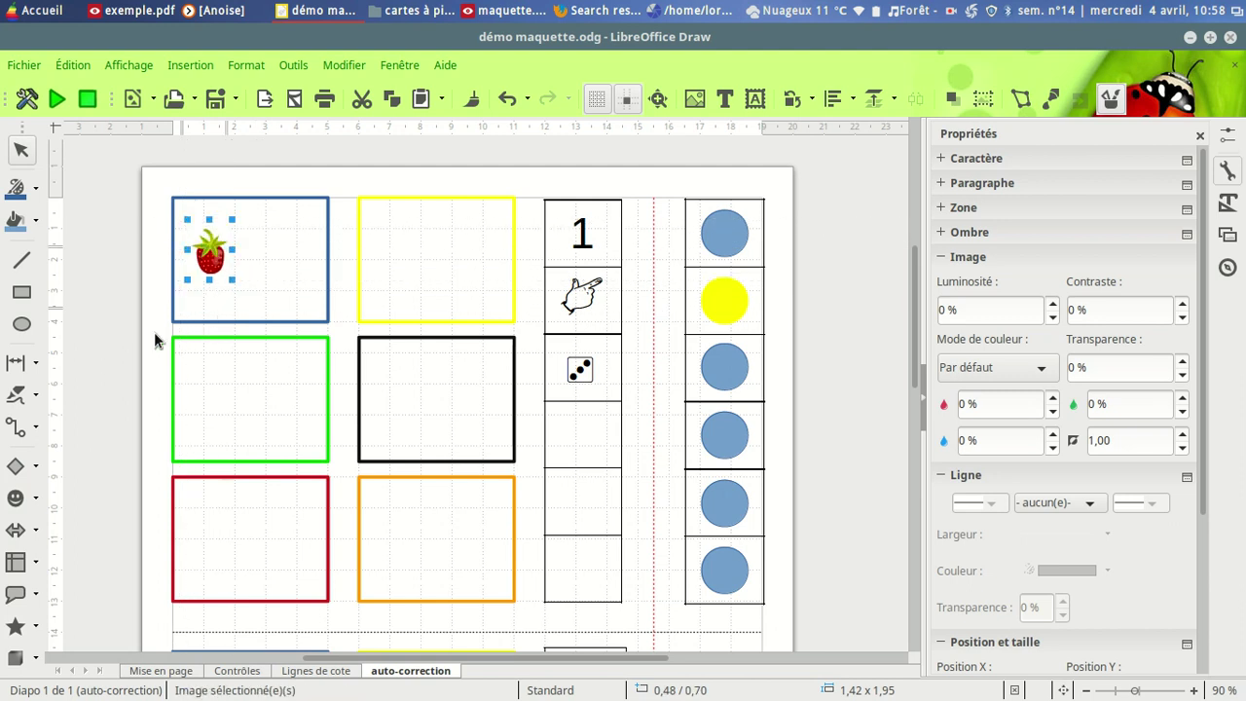
{"action": "left_click", "coordinate": [139, 362]}
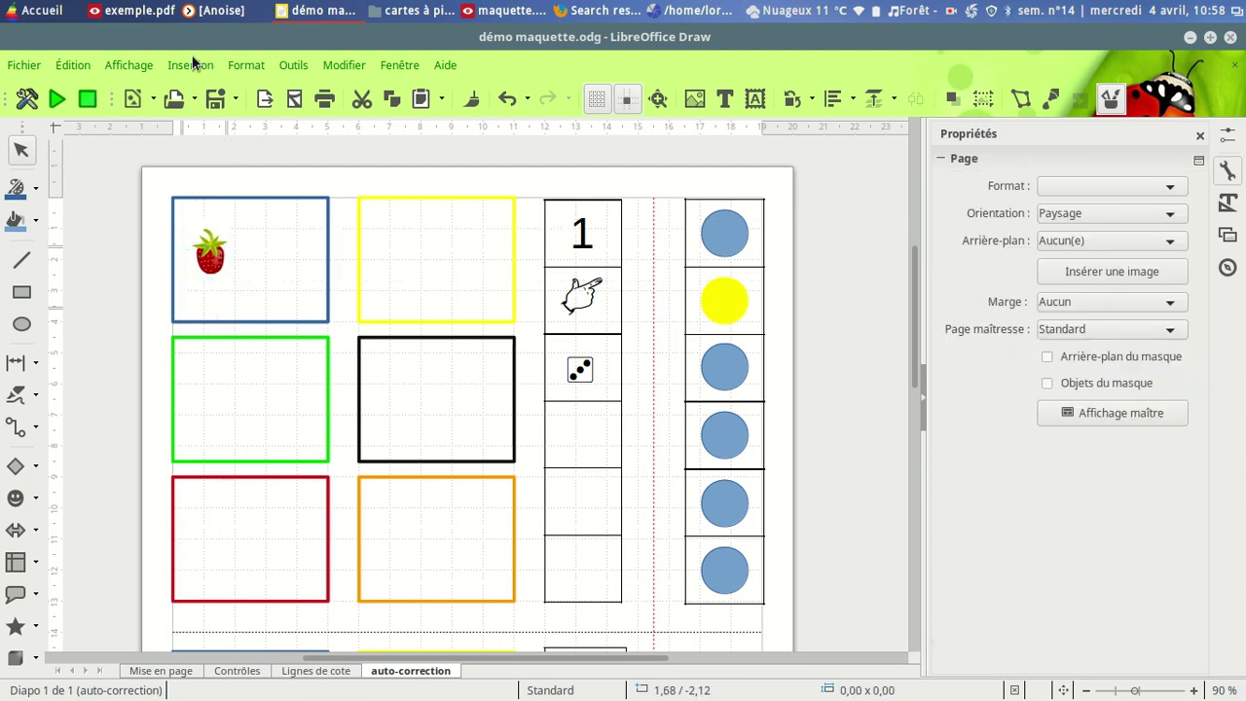
Step: Insert fraise.png from the "cartes à pinces" folder in the file manager into the drawing
{"action": "left_click", "coordinate": [402, 18]}
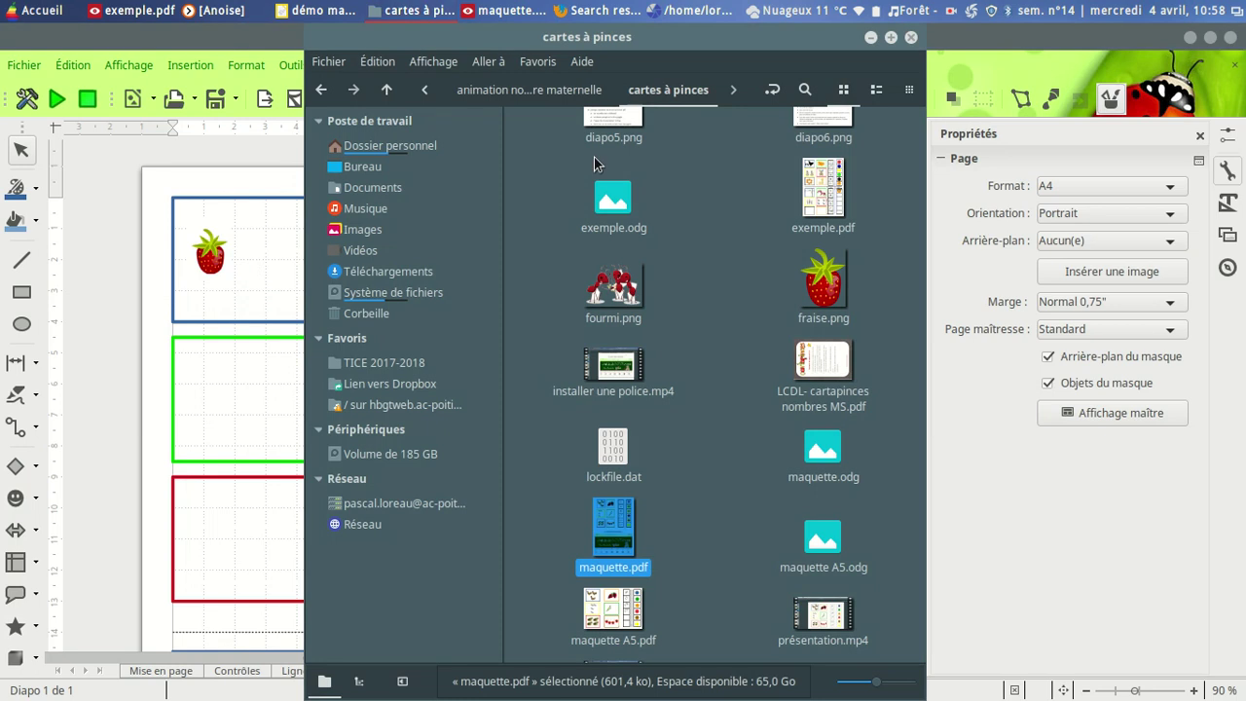
{"action": "left_click_drag", "start_coordinate": [685, 36], "coordinate": [874, 38]}
{"action": "mouse_move", "coordinate": [1018, 297]}
{"action": "left_mouse_down"}
{"action": "mouse_move", "coordinate": [747, 345]}
{"action": "mouse_move", "coordinate": [466, 323]}
{"action": "mouse_move", "coordinate": [306, 279]}
{"action": "left_mouse_up"}
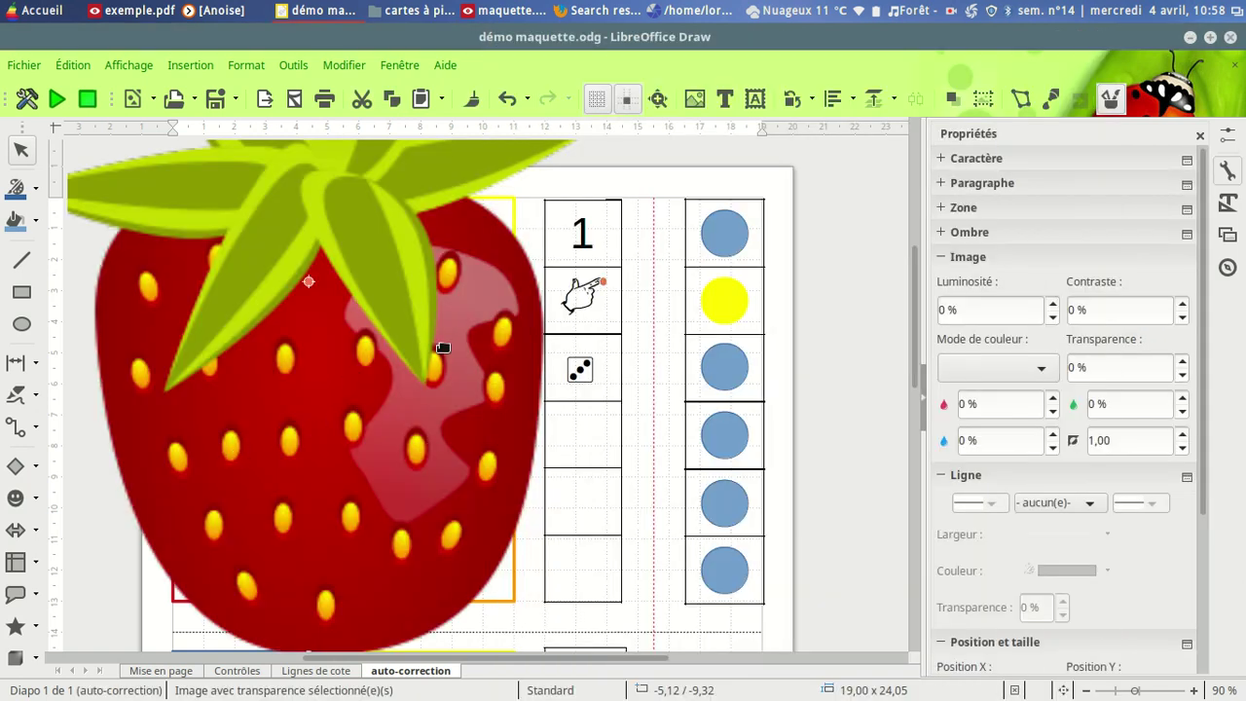
Step: Shrink the oversized strawberry image to about 1.72 x 2.18 cm and place it in the black frame
{"action": "scroll", "coordinate": [417, 389], "scroll_direction": "up", "scroll_amount": 6}
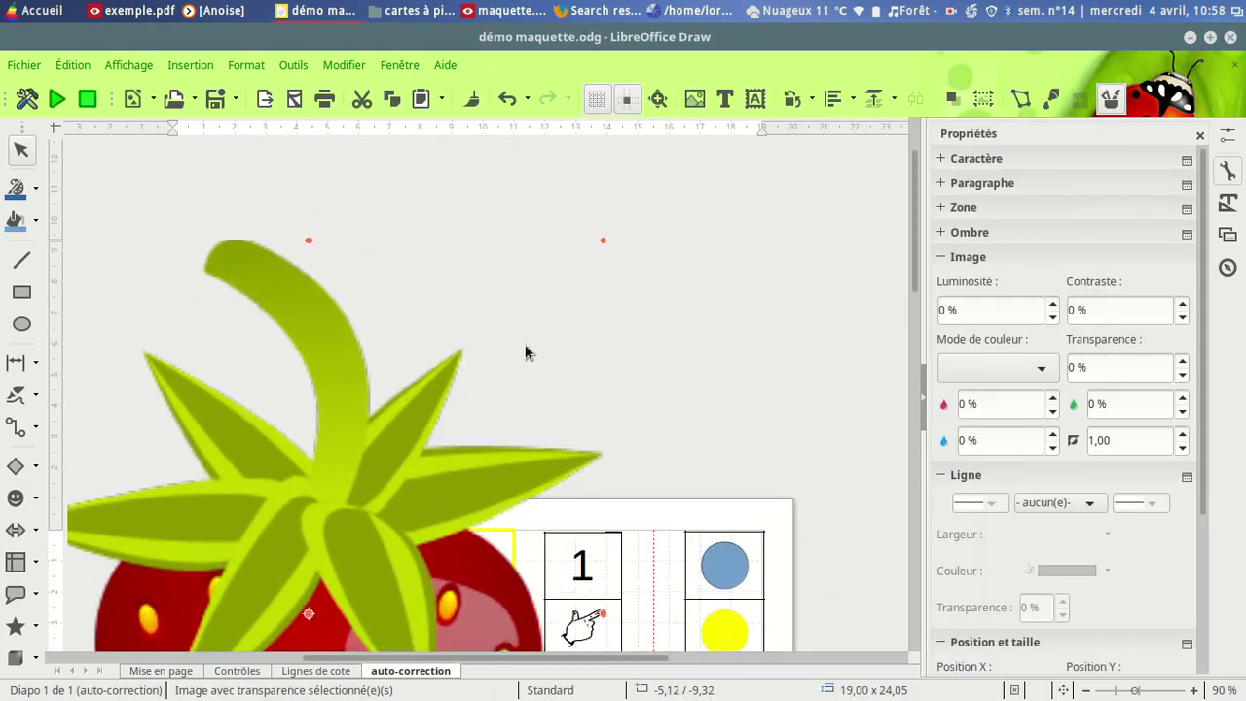
{"action": "left_click", "coordinate": [716, 285]}
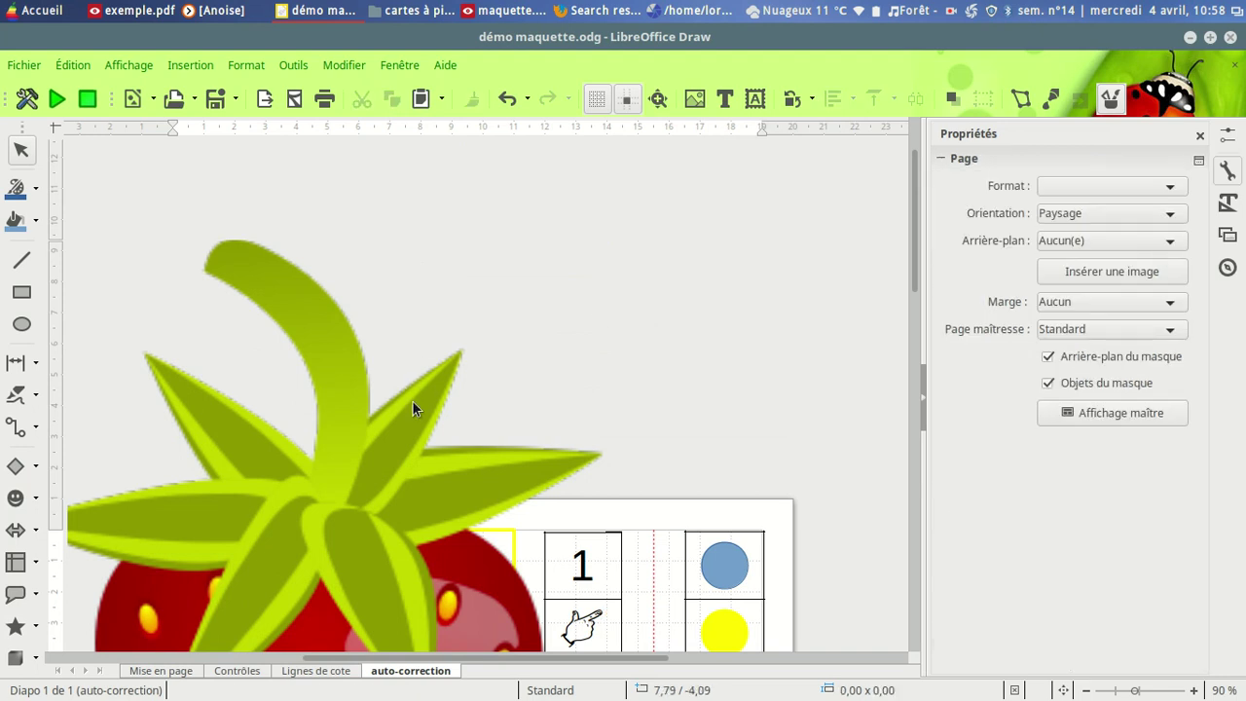
{"action": "left_click", "coordinate": [412, 402]}
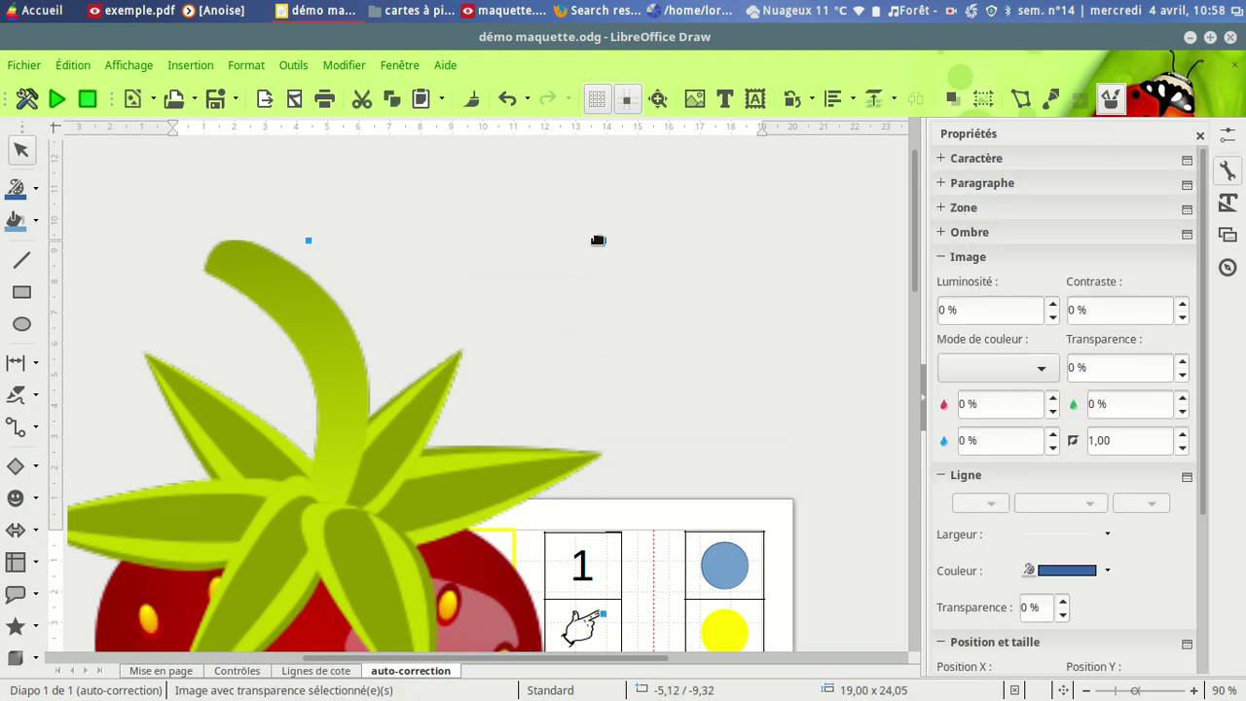
{"action": "left_click_drag", "start_coordinate": [596, 243], "coordinate": [351, 554]}
{"action": "scroll", "coordinate": [501, 409], "scroll_direction": "down", "scroll_amount": 6}
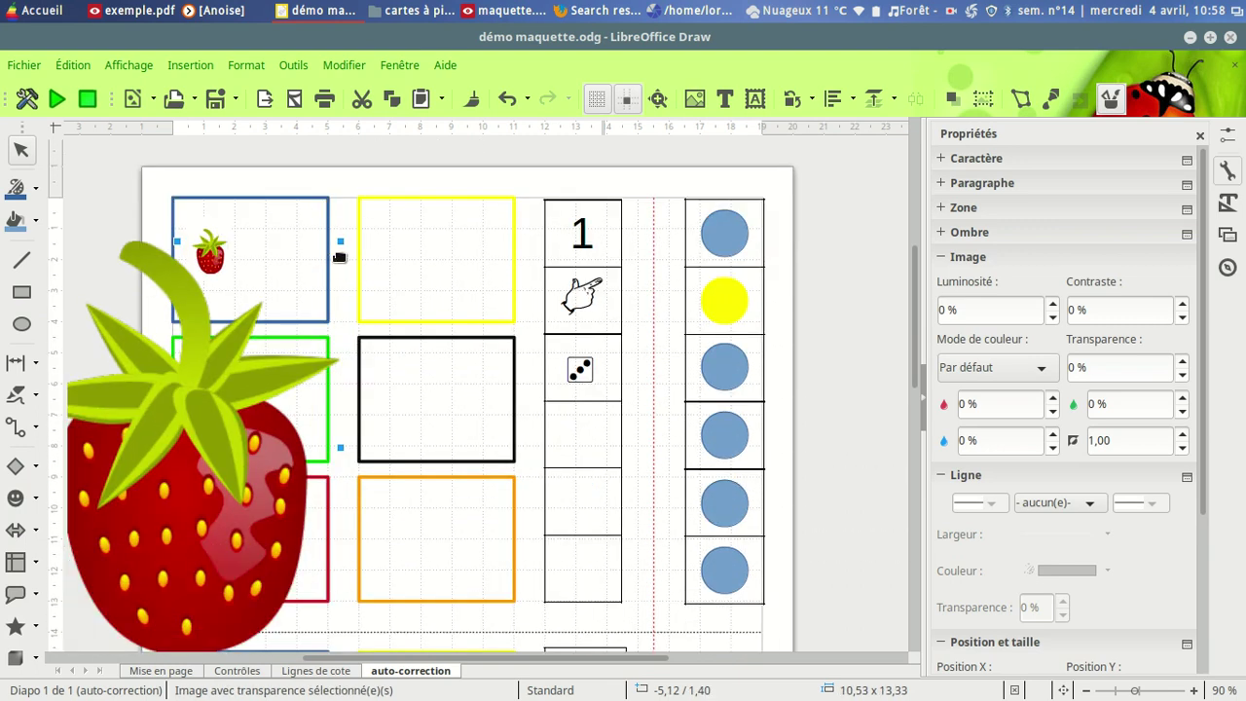
{"action": "left_click_drag", "start_coordinate": [335, 246], "coordinate": [458, 356]}
{"action": "mouse_move", "coordinate": [492, 300]}
{"action": "left_mouse_down"}
{"action": "mouse_move", "coordinate": [416, 402]}
{"action": "mouse_move", "coordinate": [437, 409]}
{"action": "left_mouse_up"}
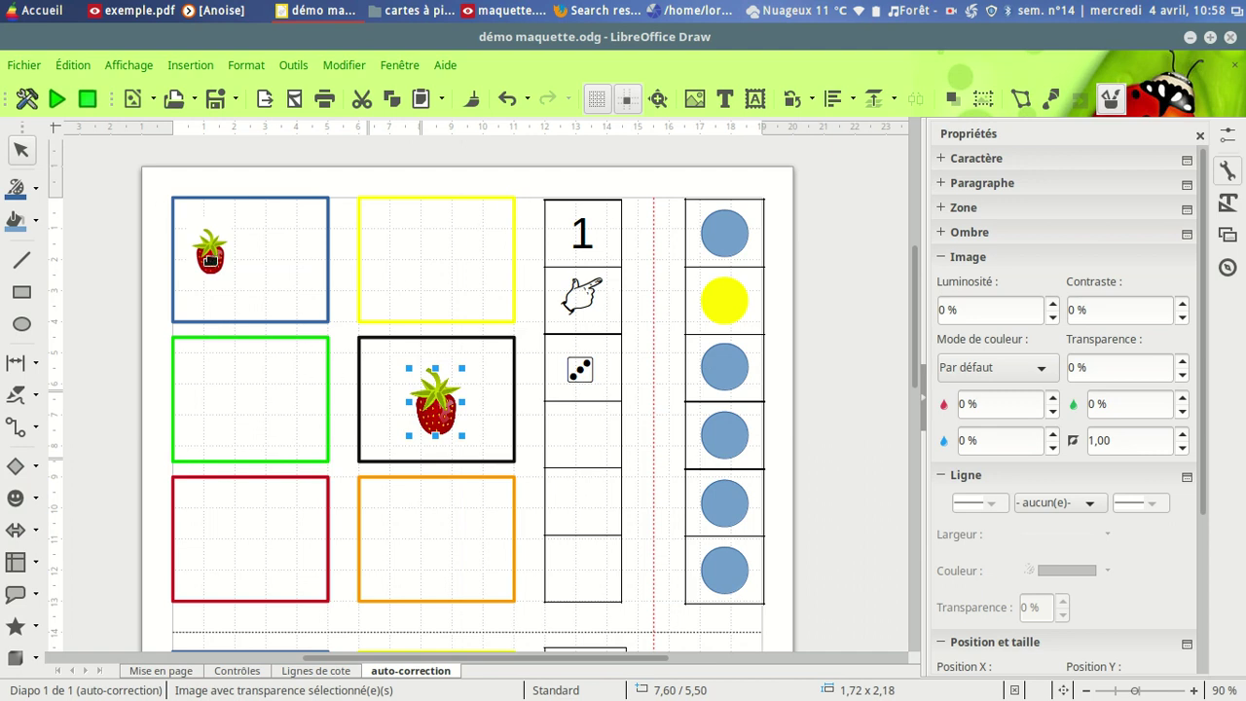
Step: Enlarge the strawberry in the black frame to about 2.30 x 2.91 cm
{"action": "left_click", "coordinate": [365, 389]}
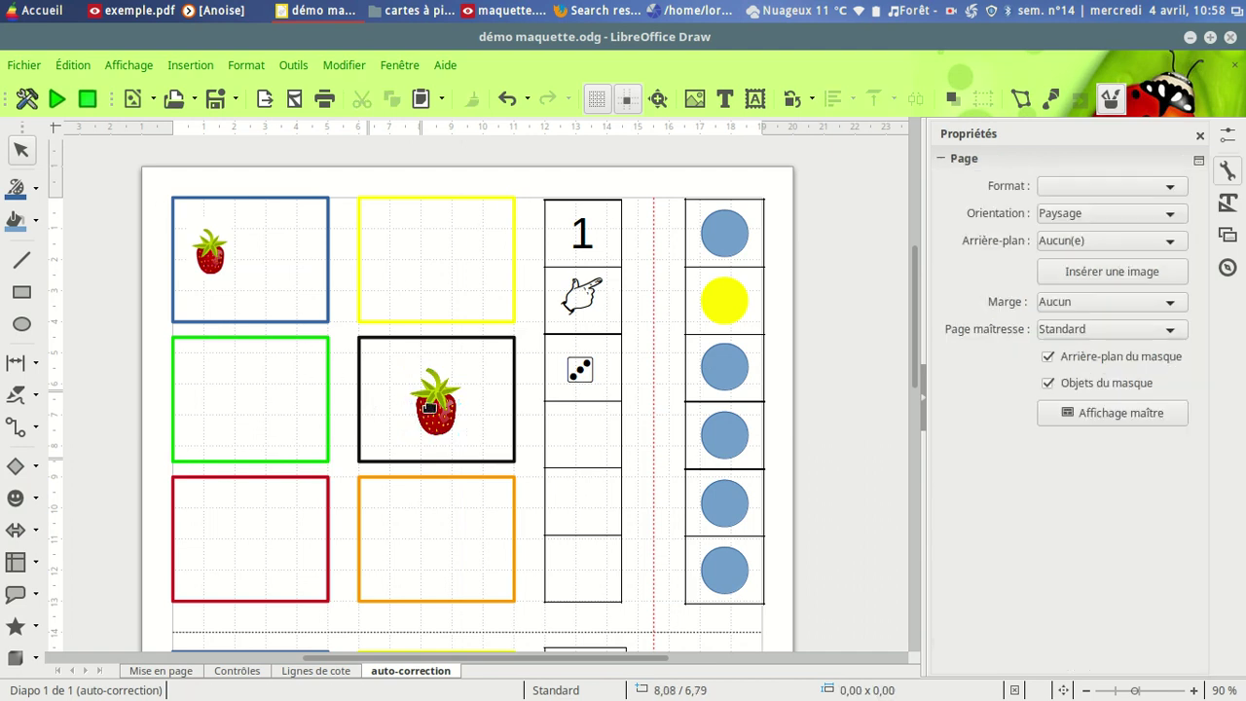
{"action": "left_click", "coordinate": [438, 413]}
{"action": "left_click_drag", "start_coordinate": [464, 371], "coordinate": [477, 364]}
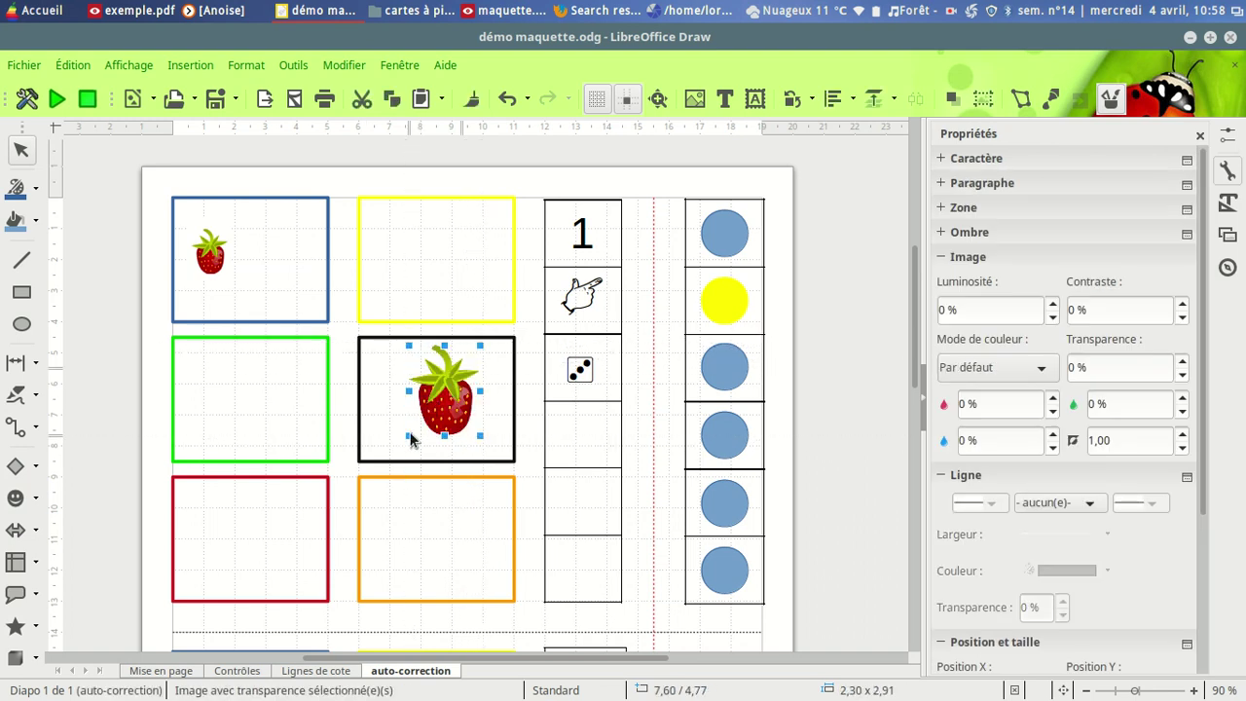
Step: Enlarge the strawberry in the black frame to about 2.70 x 3.42 cm
{"action": "left_click_drag", "start_coordinate": [413, 426], "coordinate": [401, 439]}
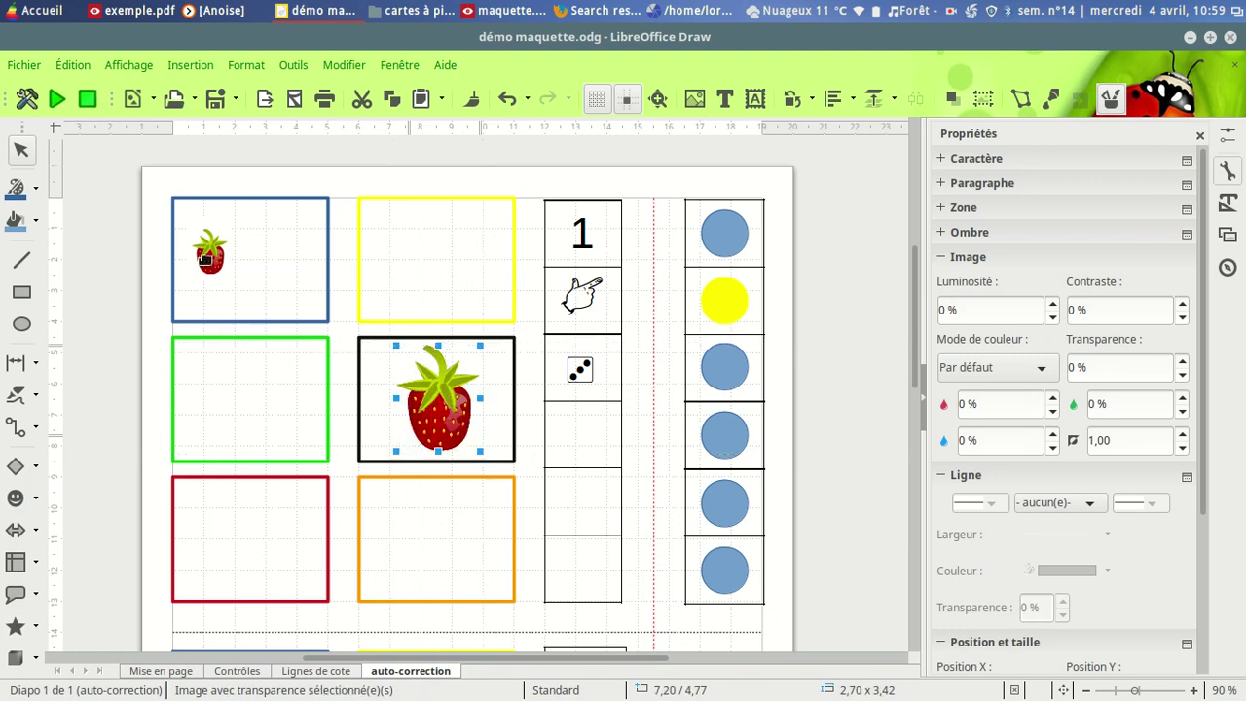
Step: Duplicate the strawberry in the blue frame with 3 copies, offset 1 cm on the X axis and 1 cm on the Y axis
{"action": "left_click", "coordinate": [204, 259]}
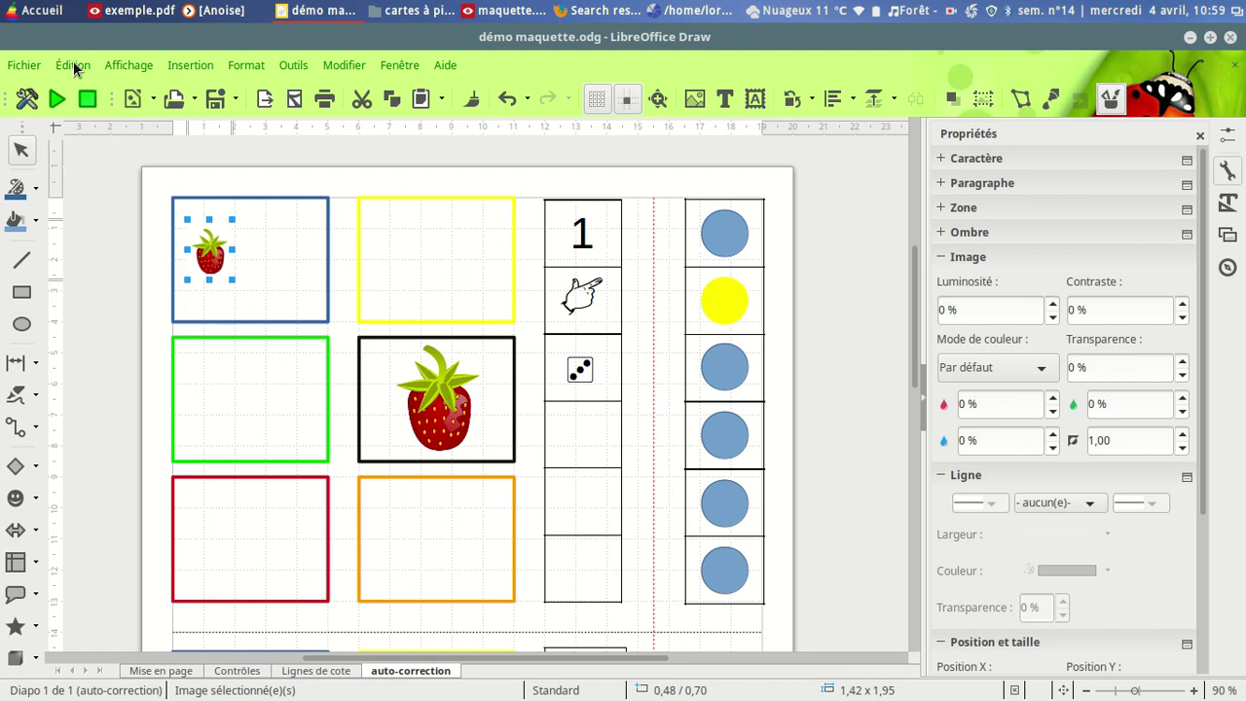
{"action": "left_click", "coordinate": [74, 66]}
{"action": "left_click", "coordinate": [127, 306]}
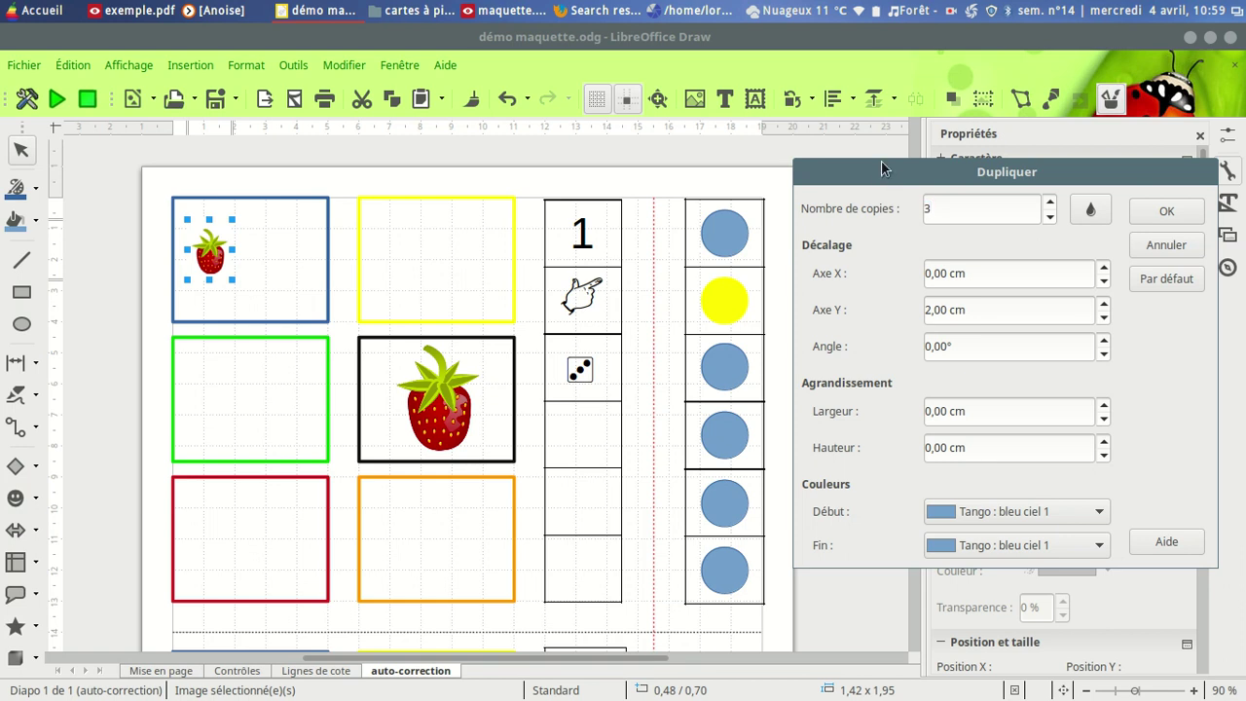
{"action": "left_click_drag", "start_coordinate": [948, 273], "coordinate": [887, 270]}
{"action": "type", "text": "1"}
{"action": "left_click_drag", "start_coordinate": [948, 310], "coordinate": [915, 306]}
{"action": "type", "text": "1"}
{"action": "left_click", "coordinate": [1173, 210]}
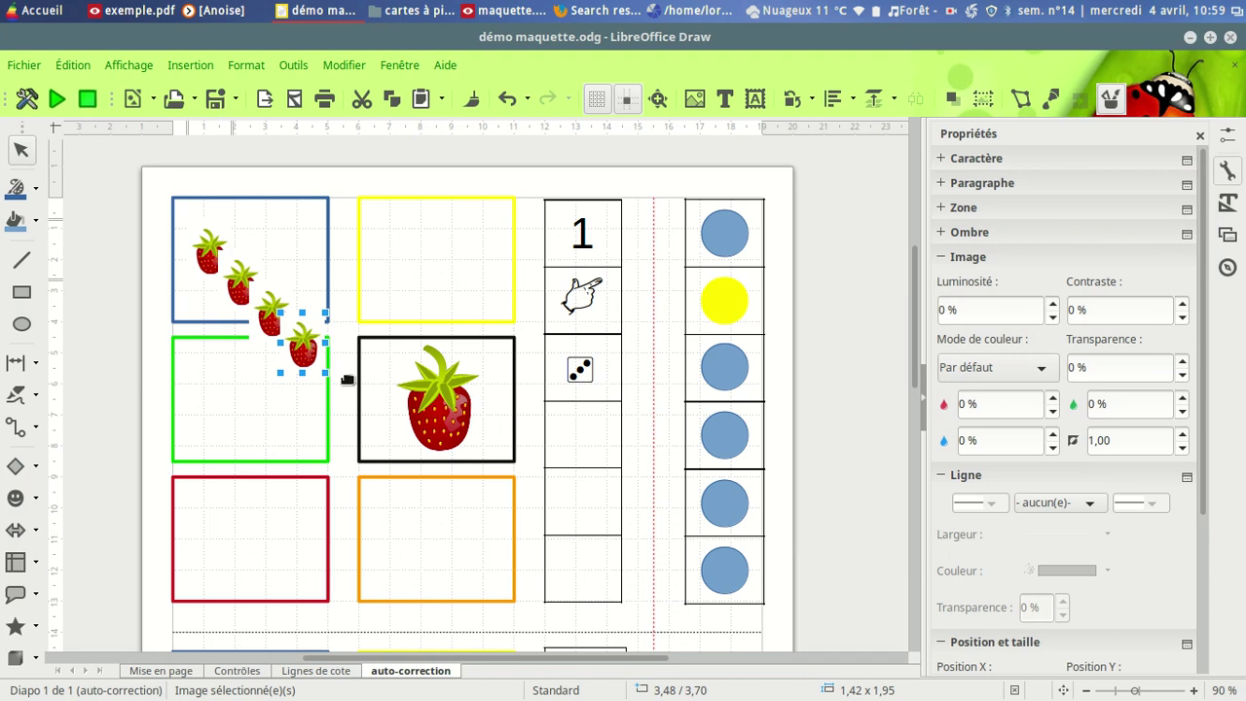
Step: Arrange the four small strawberries inside the blue frame in two rows of two
{"action": "left_click_drag", "start_coordinate": [301, 350], "coordinate": [296, 237]}
{"action": "left_click_drag", "start_coordinate": [209, 261], "coordinate": [218, 243]}
{"action": "left_click_drag", "start_coordinate": [225, 286], "coordinate": [216, 289]}
{"action": "left_click_drag", "start_coordinate": [280, 322], "coordinate": [303, 298]}
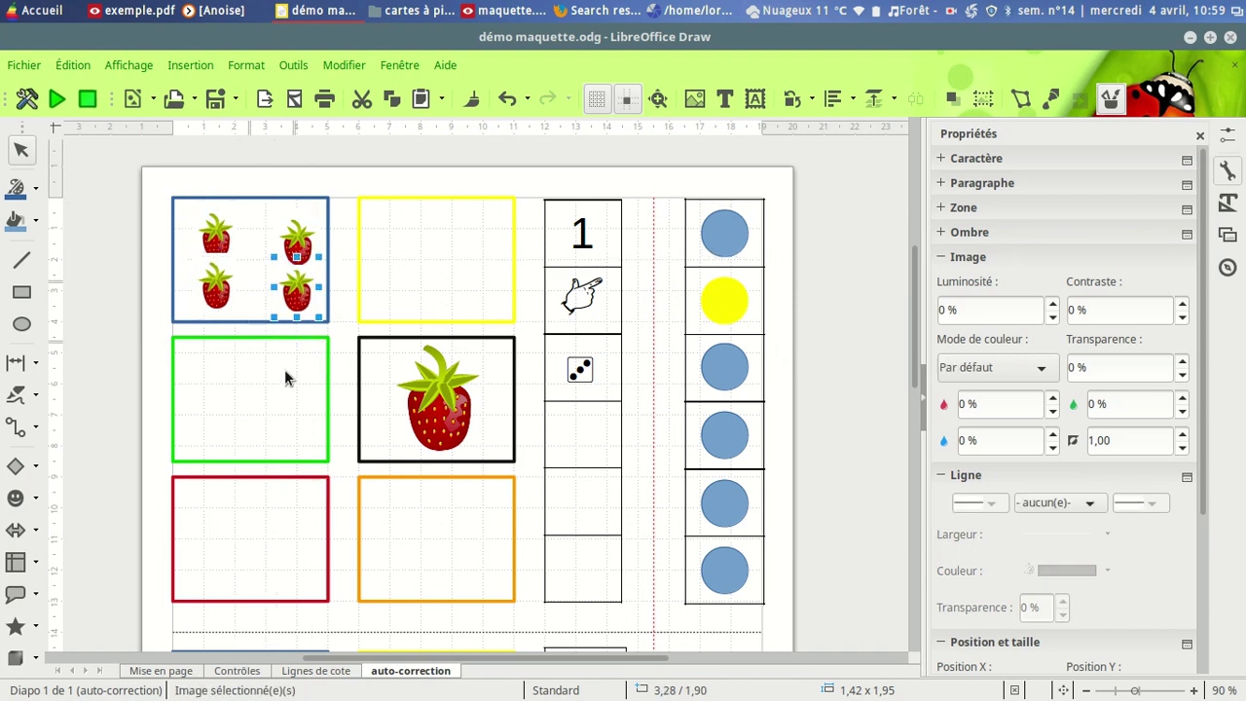
{"action": "left_click_drag", "start_coordinate": [296, 251], "coordinate": [294, 248]}
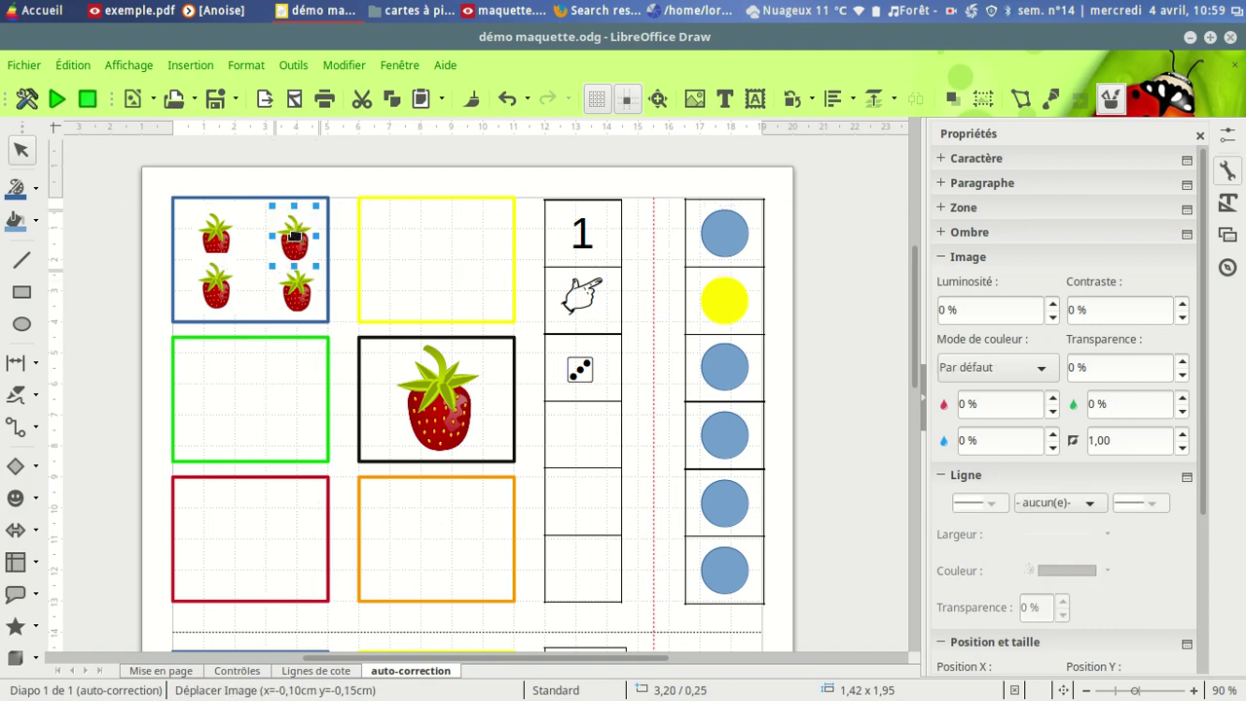
{"action": "left_click", "coordinate": [339, 182]}
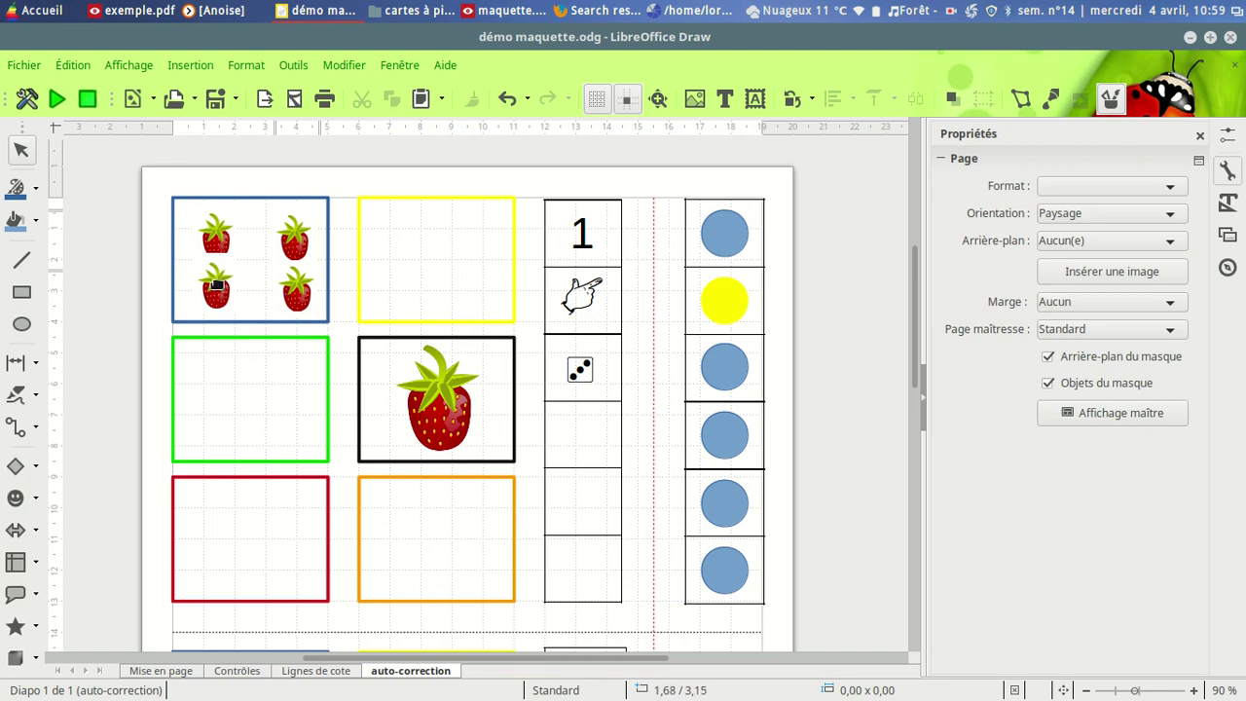
Step: Shift the blue frame's lower-left strawberry toward the middle and its upper-left strawberry slightly closer to the frame's left edge
{"action": "left_click_drag", "start_coordinate": [222, 292], "coordinate": [246, 289]}
{"action": "left_click_drag", "start_coordinate": [196, 234], "coordinate": [185, 238]}
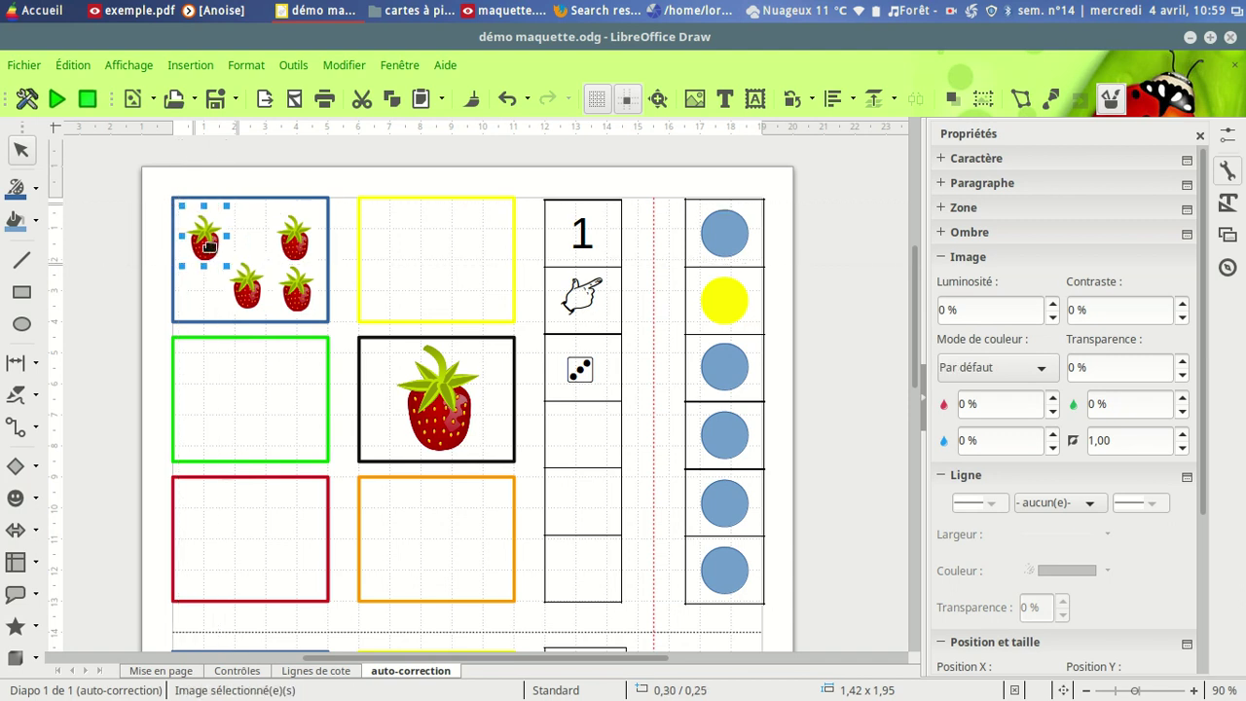
{"action": "left_click", "coordinate": [246, 292]}
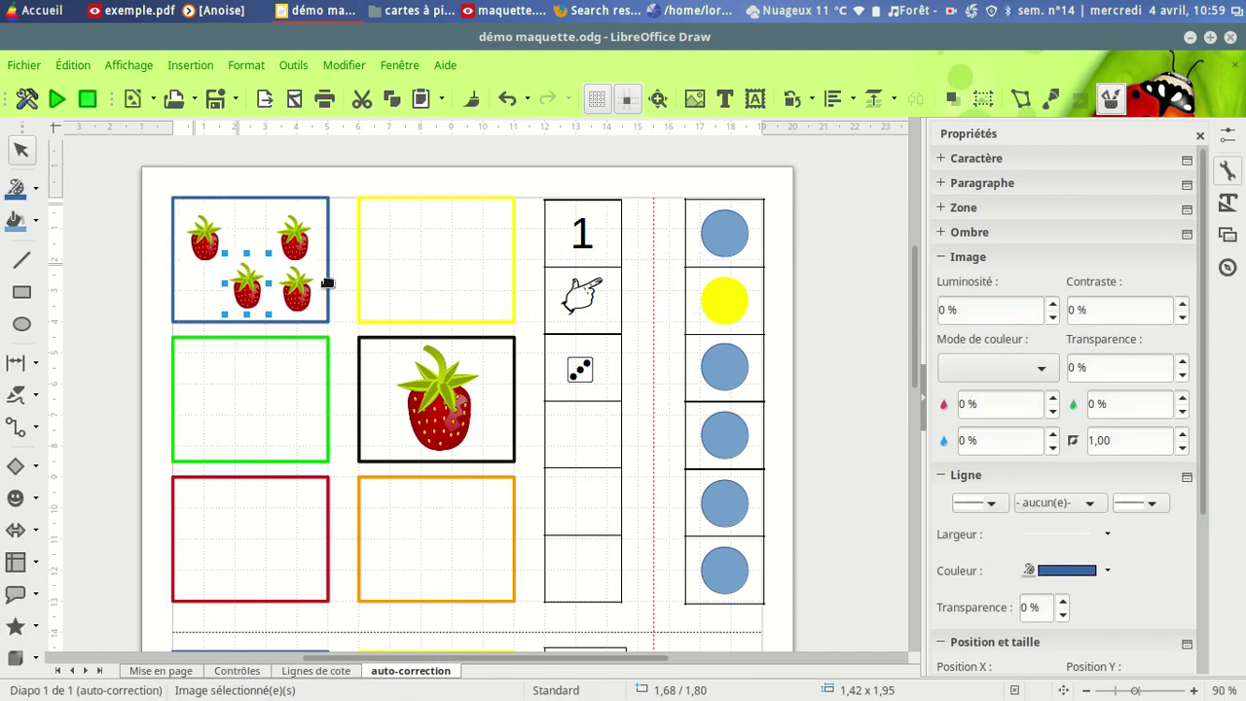
Step: Enter D in the fourth cell of the number column and set its font to Picto Moustache to make a four-dot die
{"action": "scroll", "coordinate": [272, 375], "scroll_direction": "up", "scroll_amount": 3, "text": "ctrl"}
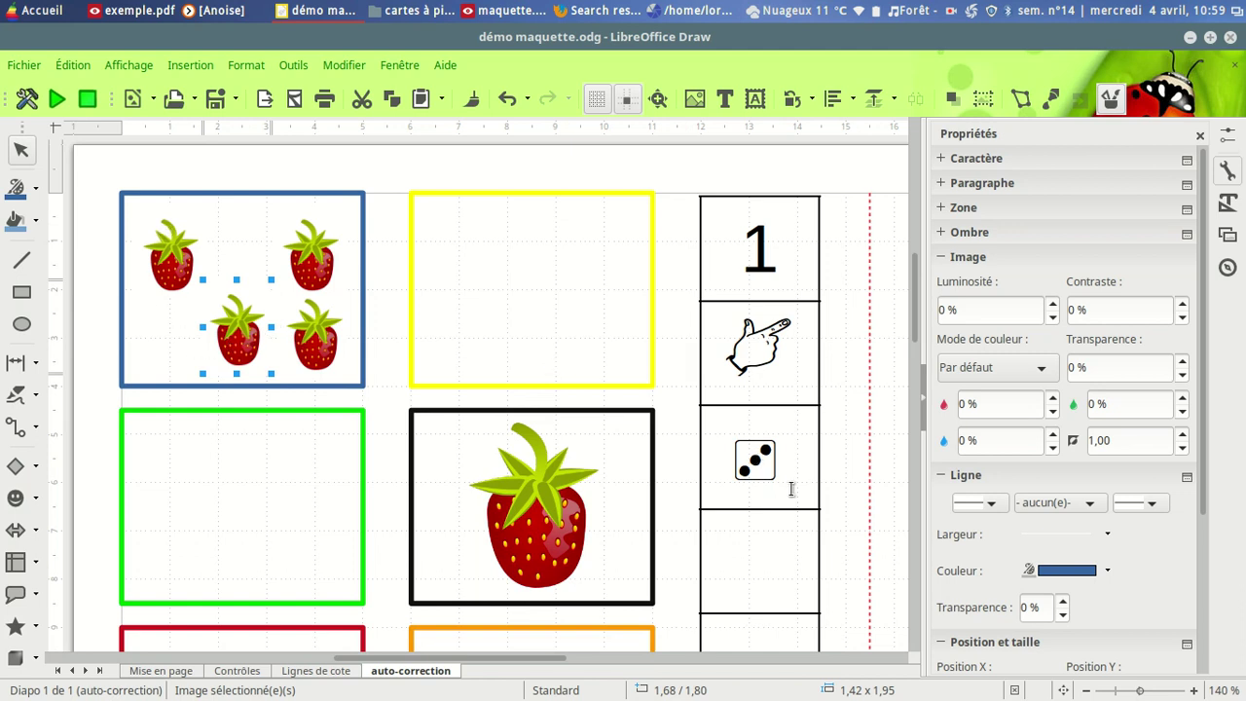
{"action": "left_click", "coordinate": [776, 562]}
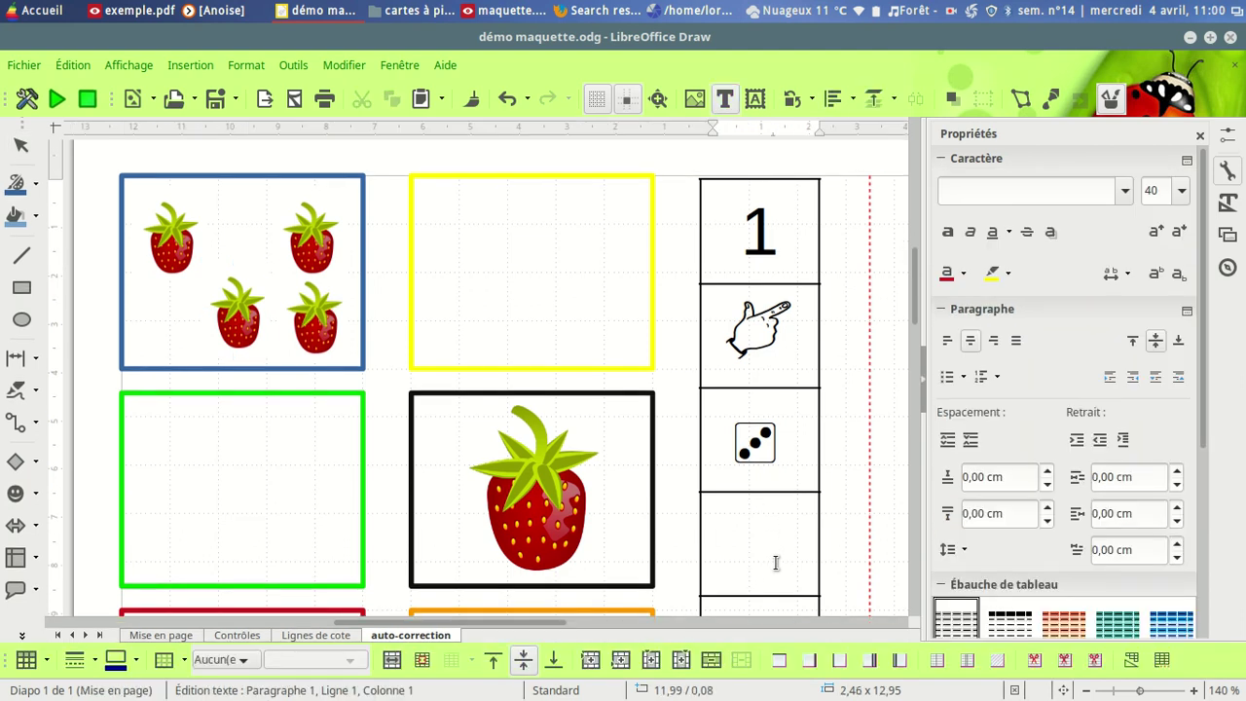
{"action": "type", "text": "D"}
{"action": "left_click_drag", "start_coordinate": [808, 546], "coordinate": [733, 532]}
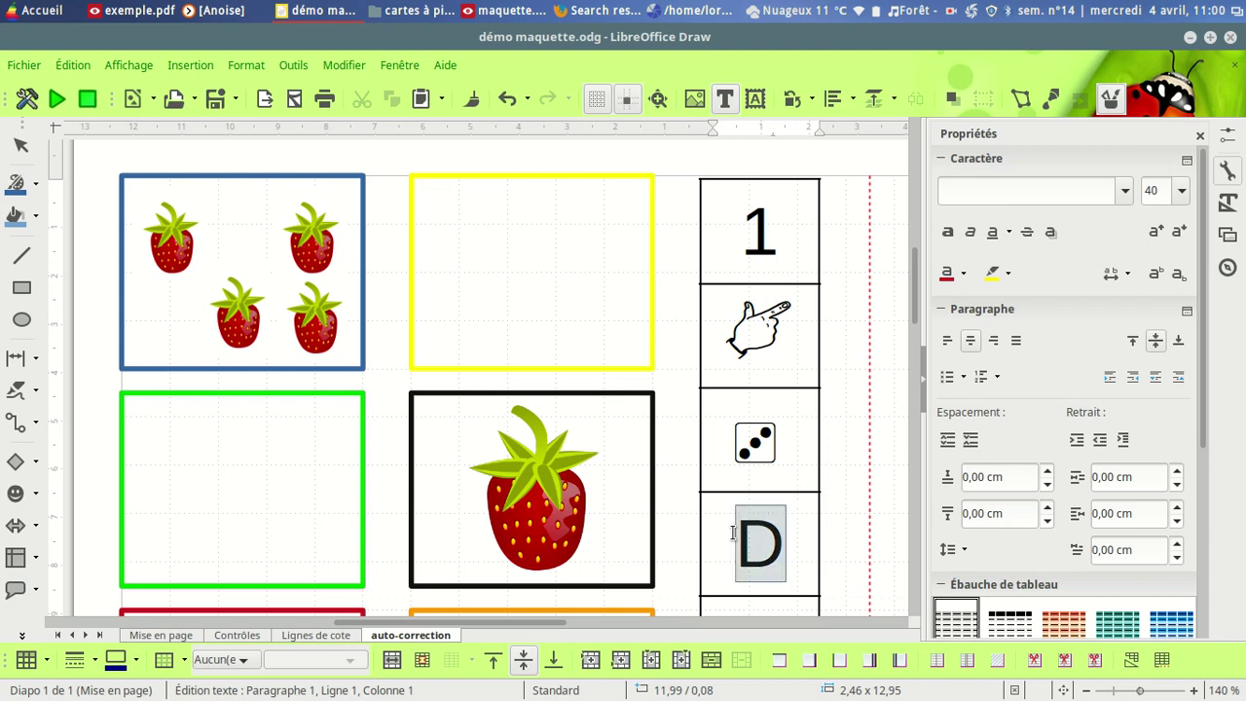
{"action": "left_click", "coordinate": [1124, 191]}
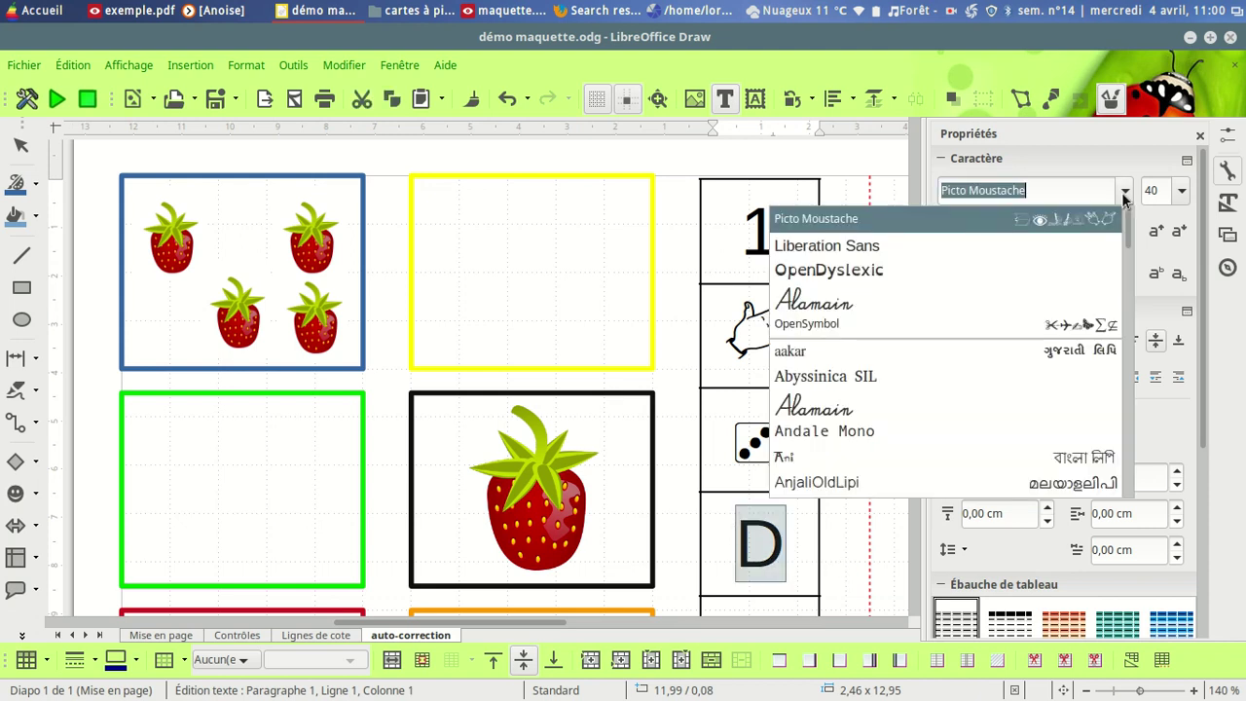
{"action": "left_click", "coordinate": [940, 218]}
{"action": "left_click", "coordinate": [855, 458]}
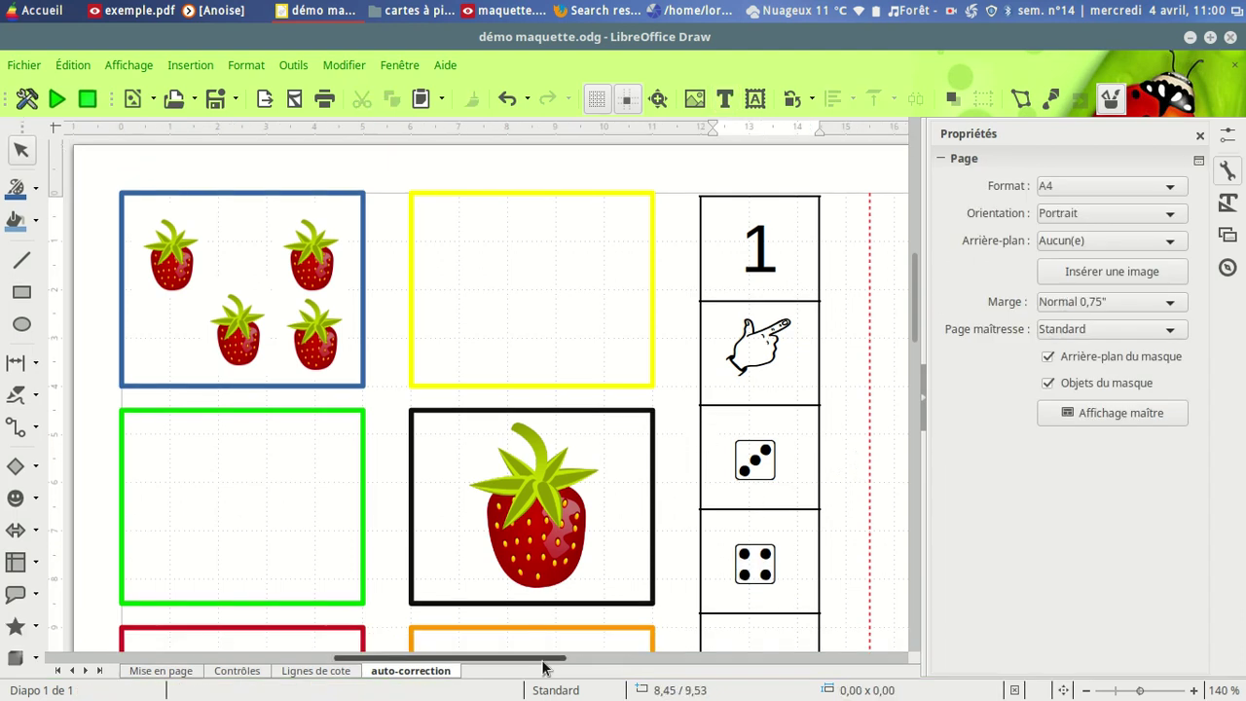
Step: Fill the fourth circle of the colour column, beside the four-dot die, with dark blue
{"action": "scroll", "coordinate": [584, 639], "scroll_direction": "down", "scroll_amount": 2, "text": "ctrl"}
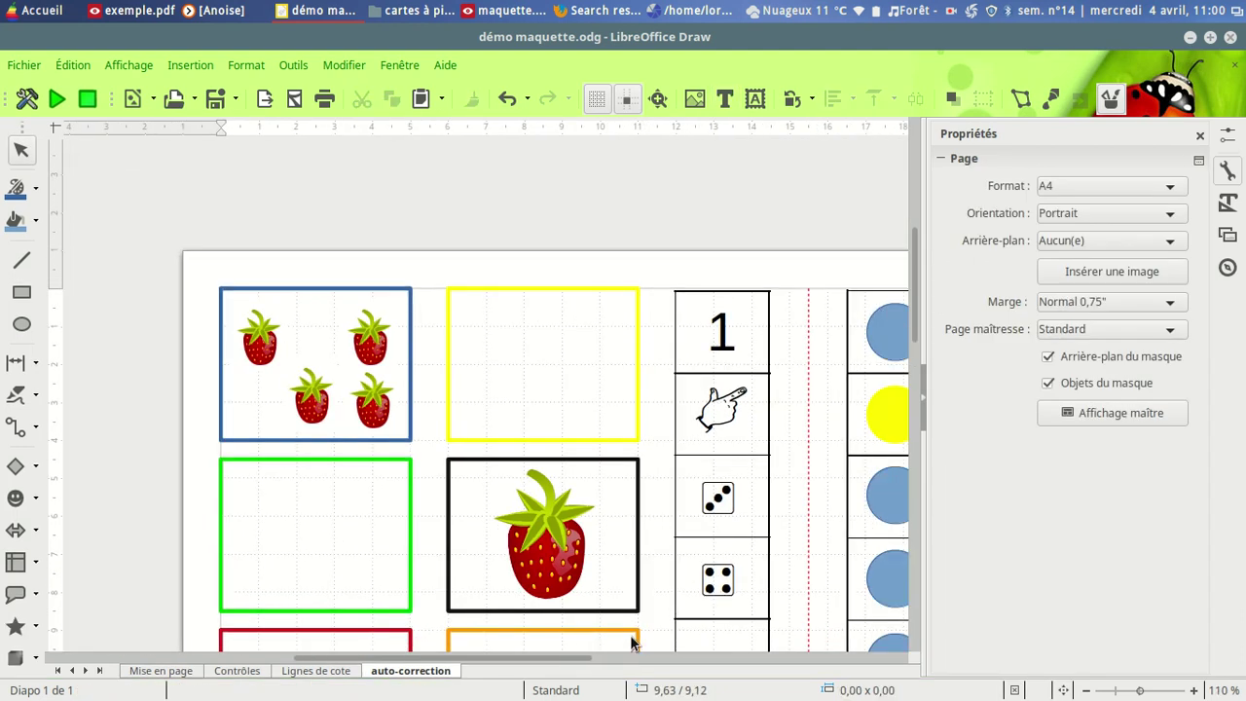
{"action": "left_click_drag", "start_coordinate": [916, 336], "coordinate": [912, 379]}
{"action": "scroll", "coordinate": [759, 418], "scroll_direction": "down", "scroll_amount": 3, "text": "ctrl"}
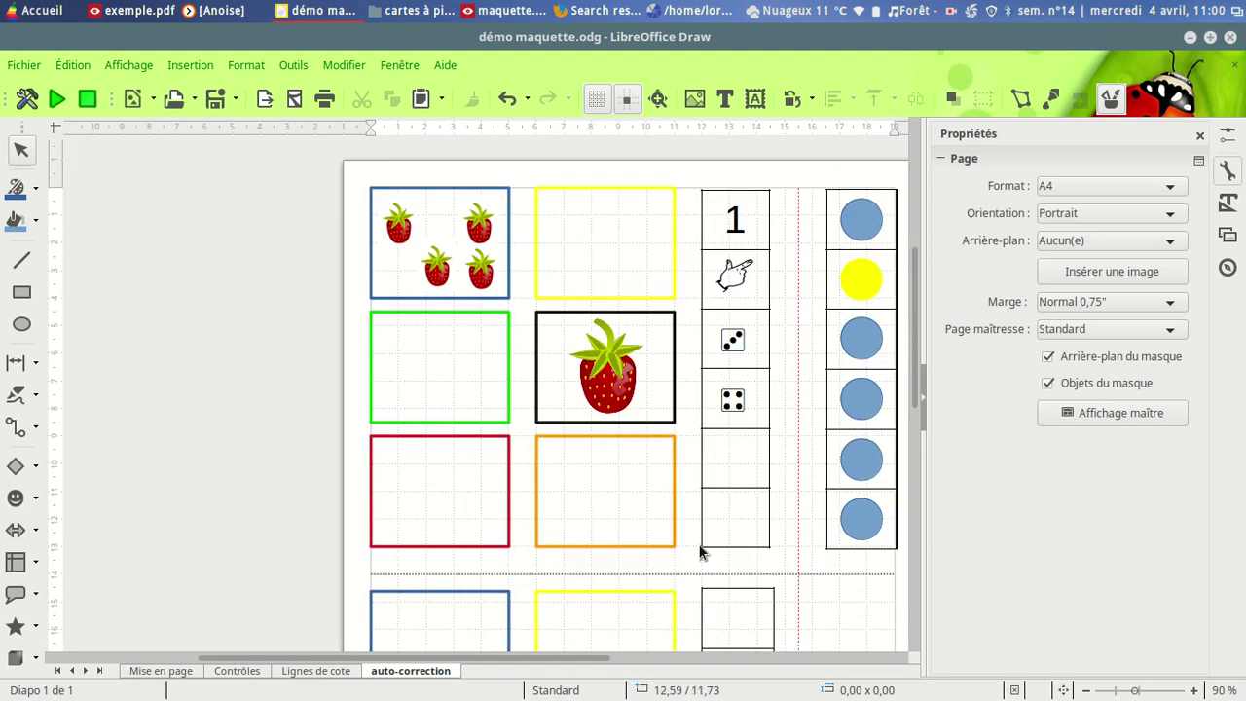
{"action": "left_click_drag", "start_coordinate": [589, 659], "coordinate": [662, 662]}
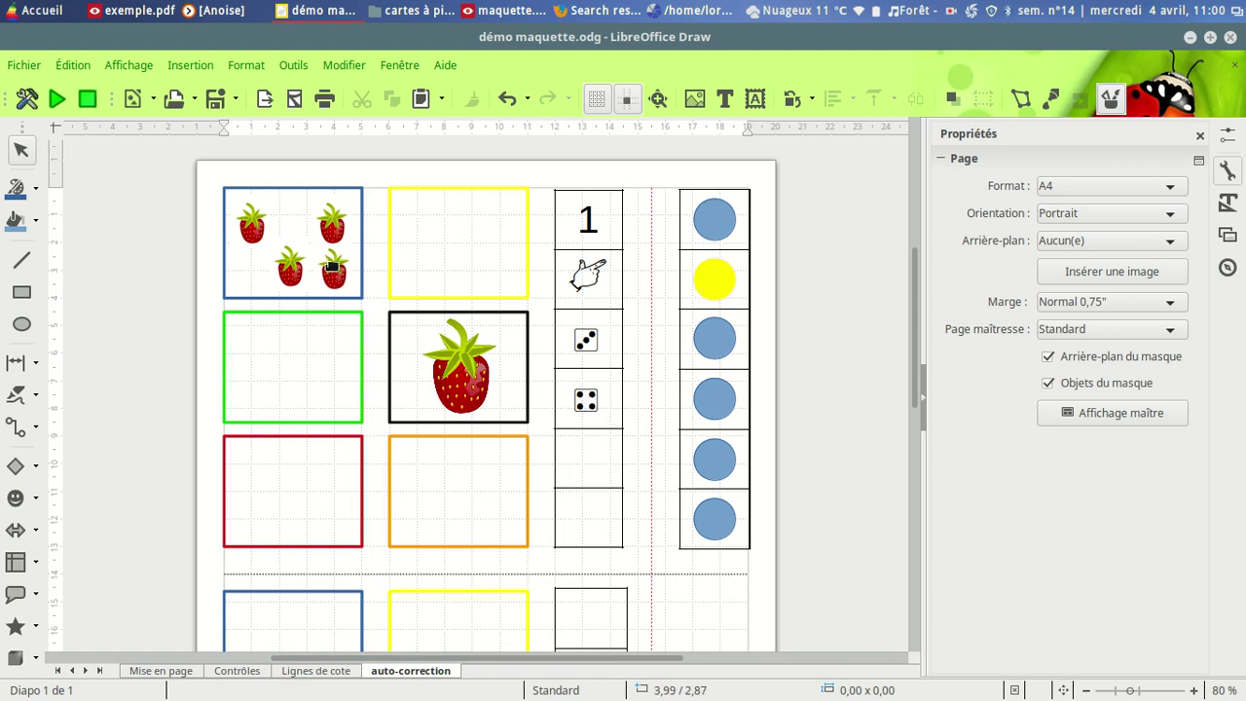
{"action": "left_click", "coordinate": [717, 406]}
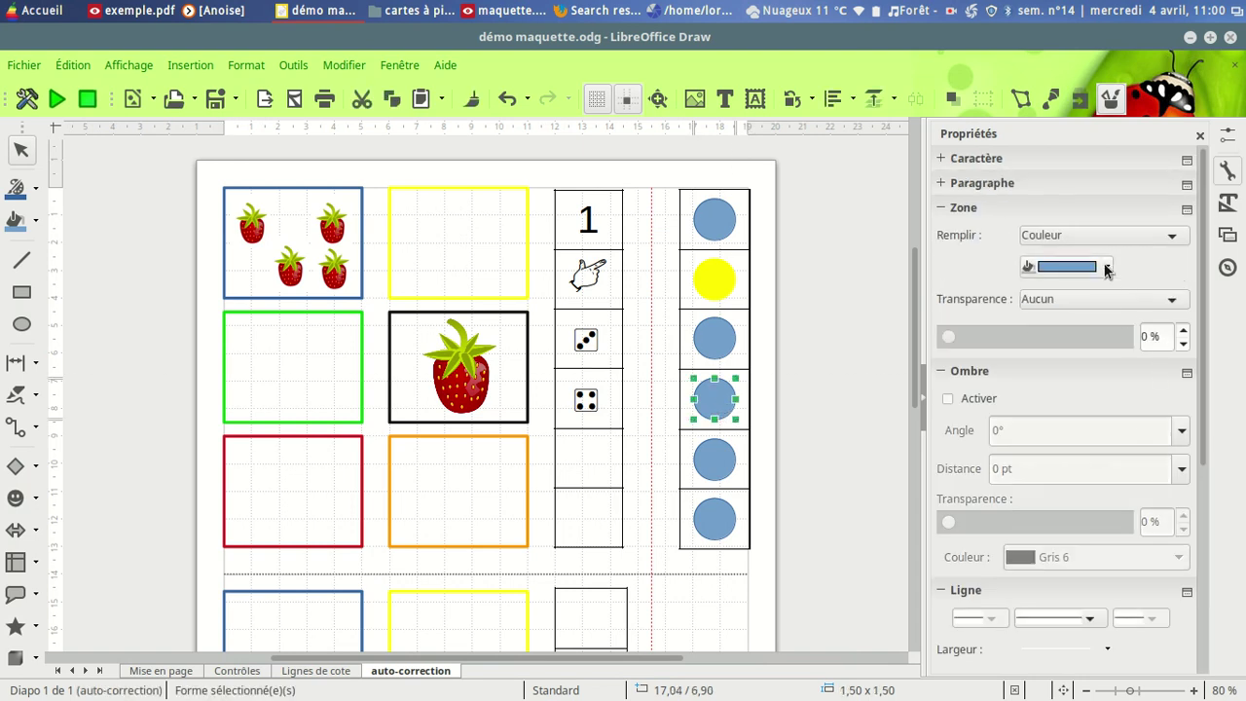
{"action": "left_click", "coordinate": [1106, 268]}
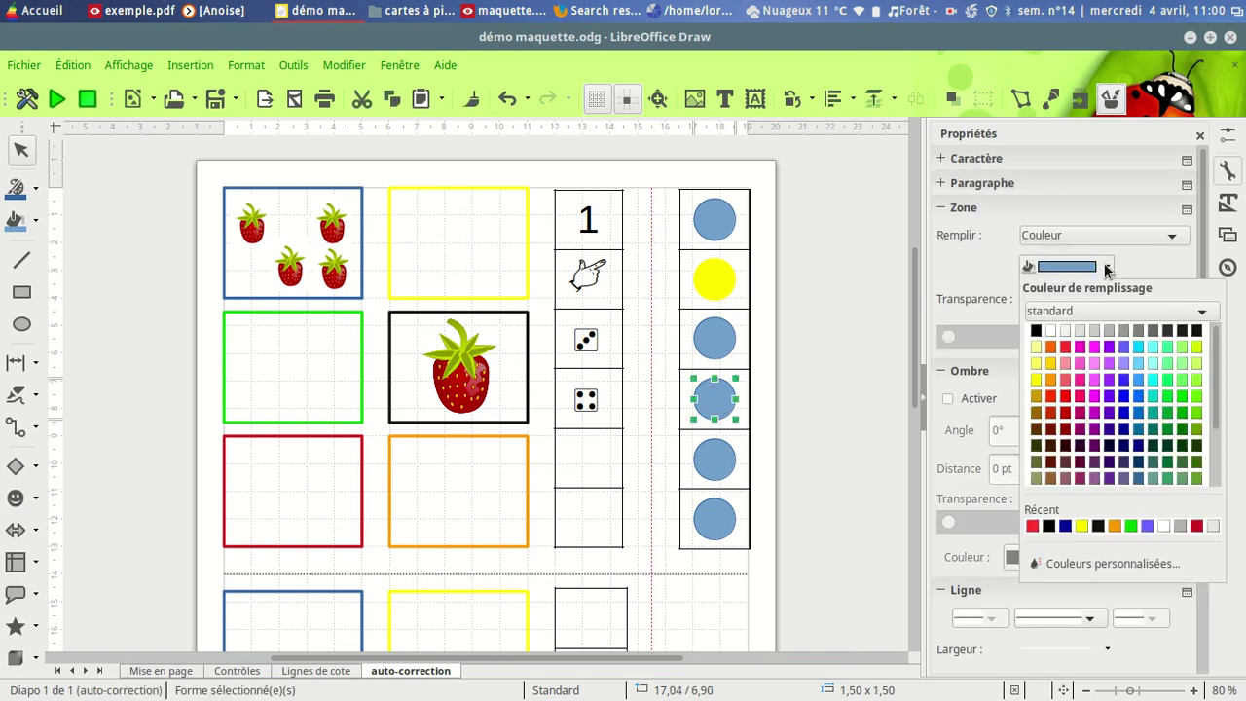
{"action": "left_click", "coordinate": [1065, 524]}
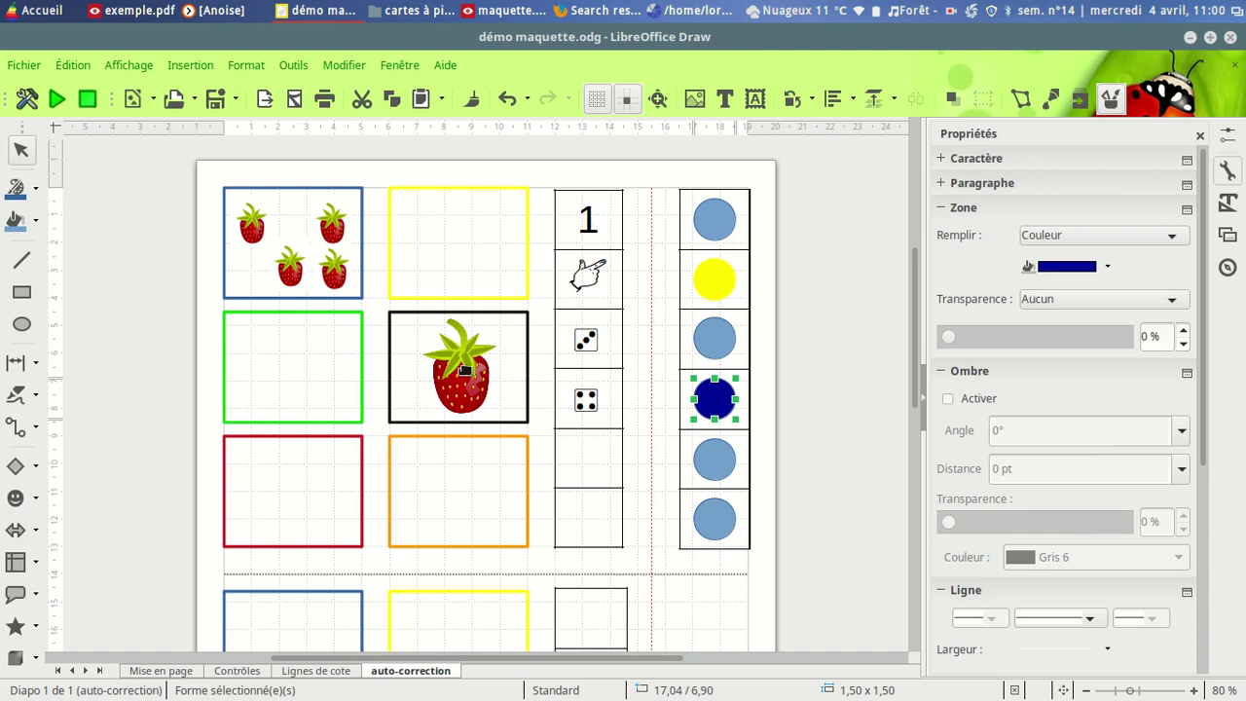
Step: Give the first circle of the colour column, in the row of the number 1, a black fill and a black outline
{"action": "left_click", "coordinate": [715, 224]}
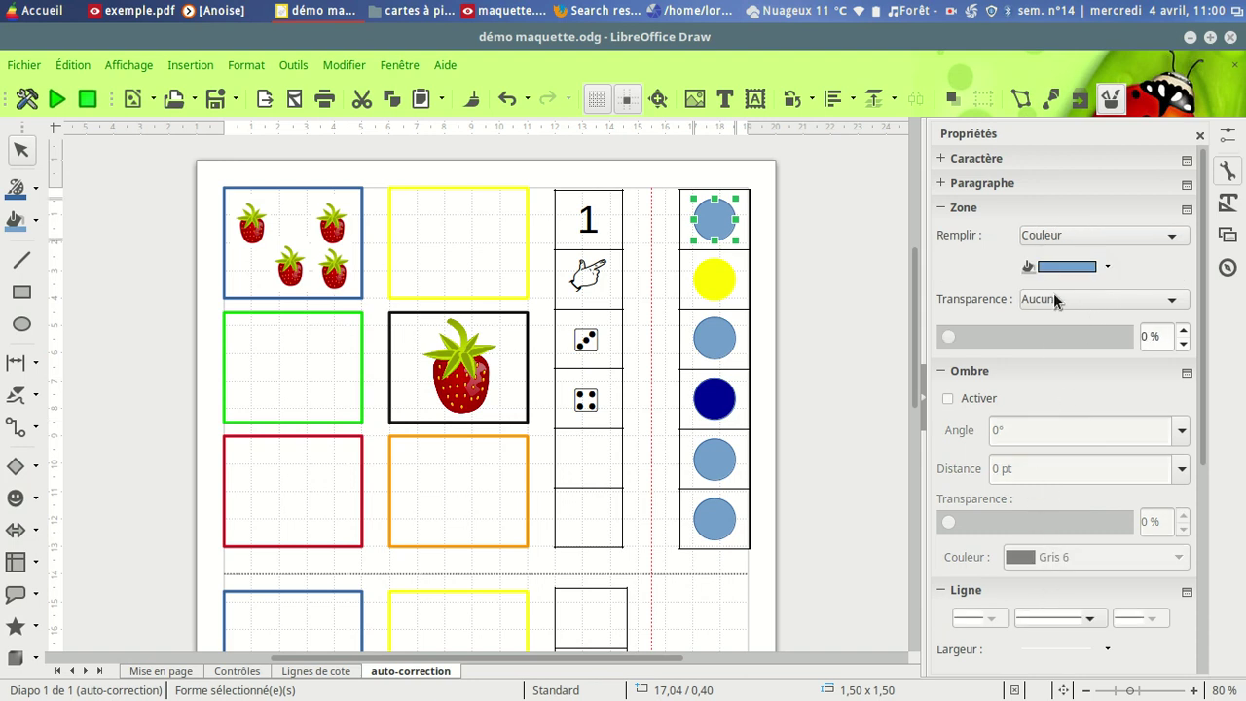
{"action": "left_click", "coordinate": [1106, 266]}
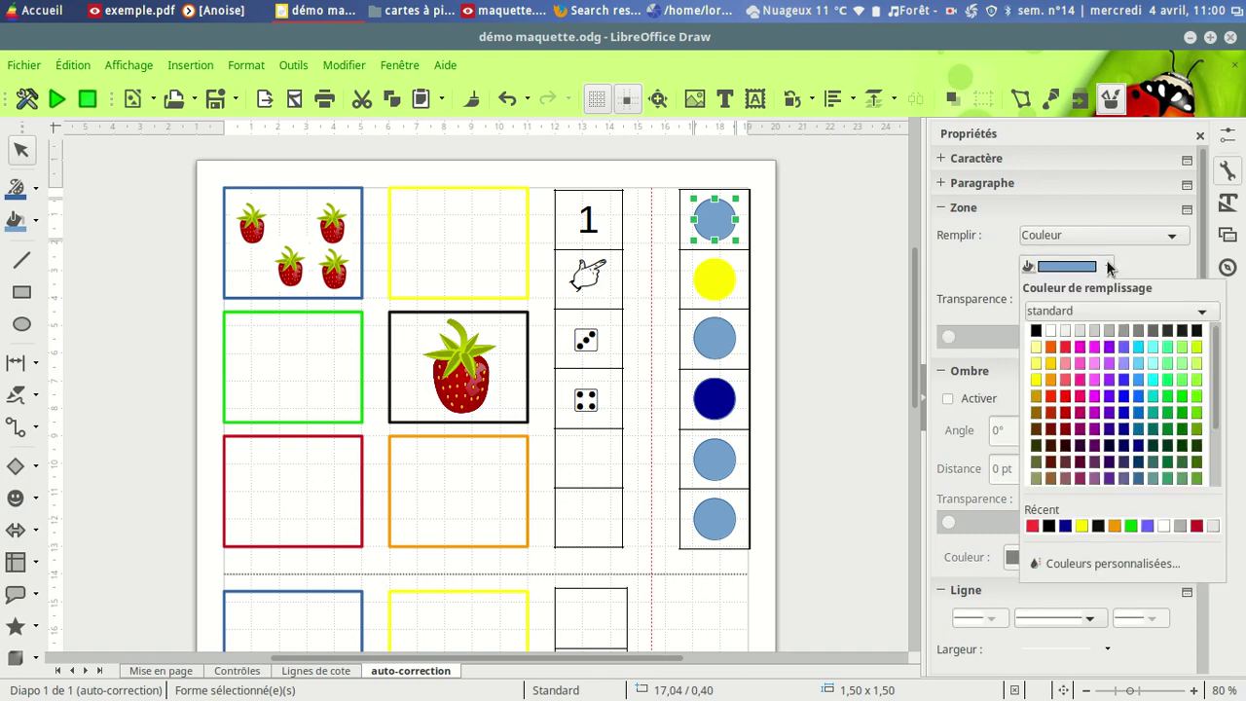
{"action": "left_click", "coordinate": [1049, 527]}
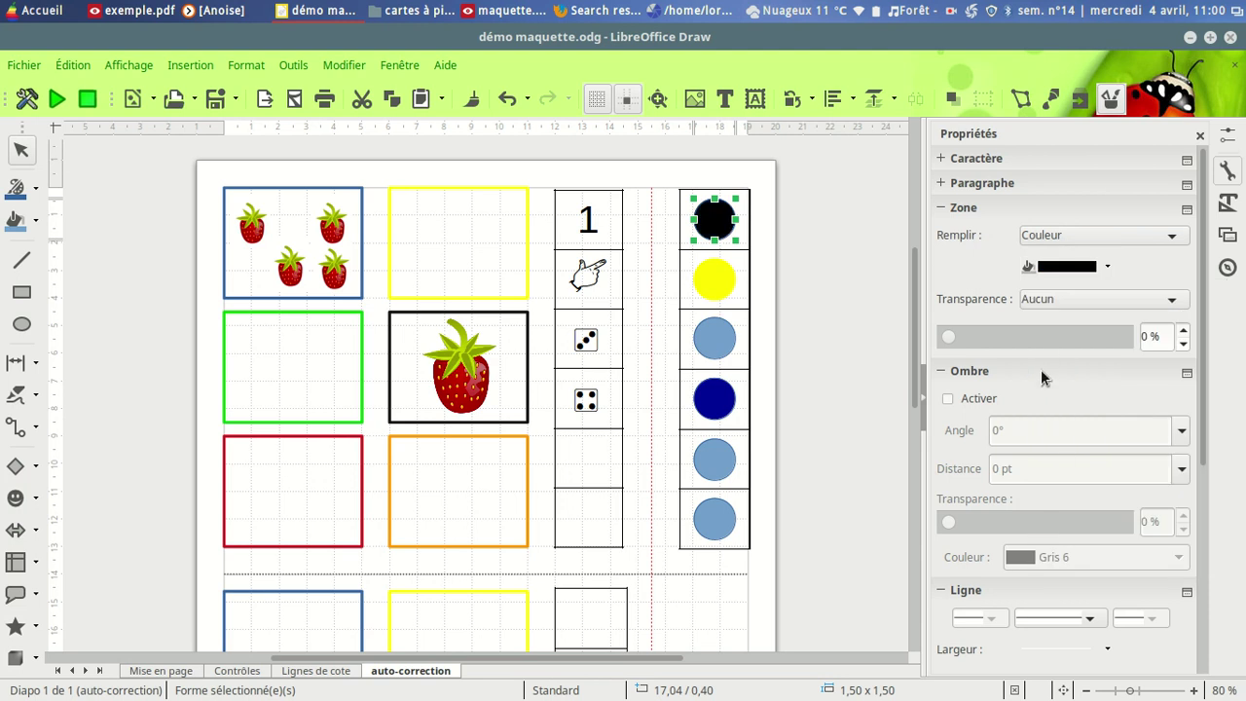
{"action": "scroll", "coordinate": [1054, 523], "scroll_direction": "down", "scroll_amount": 5}
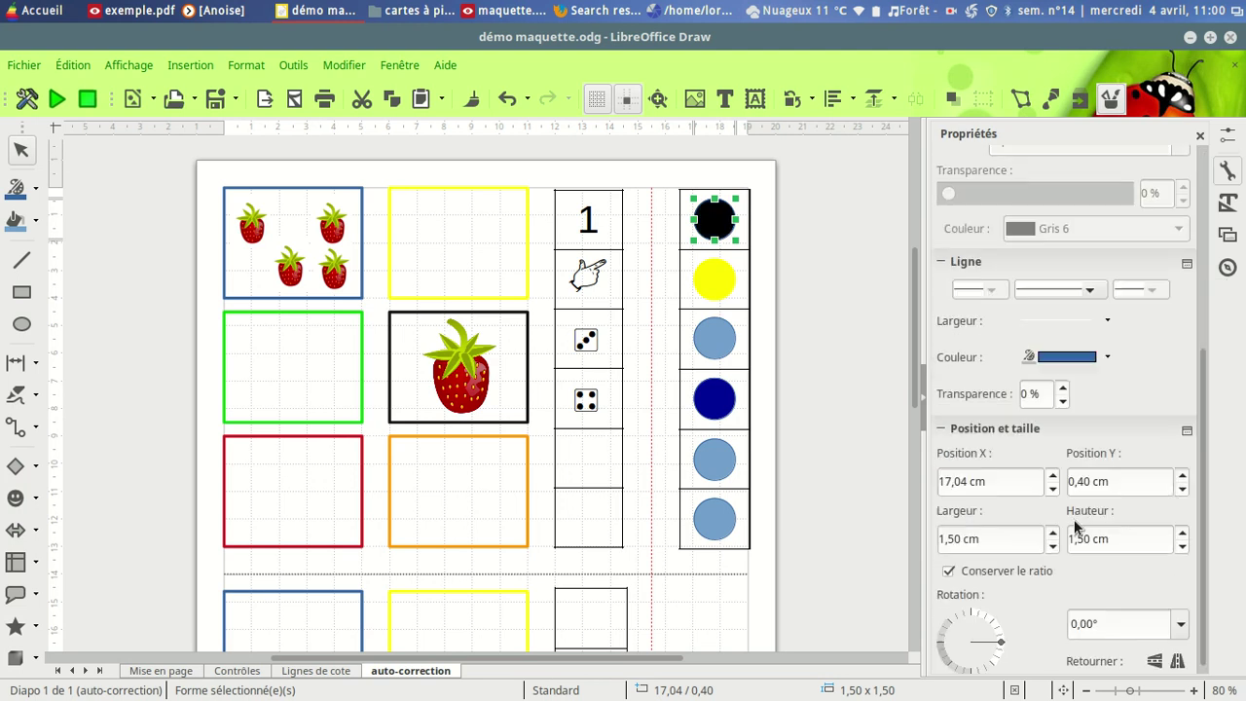
{"action": "left_click", "coordinate": [1106, 357]}
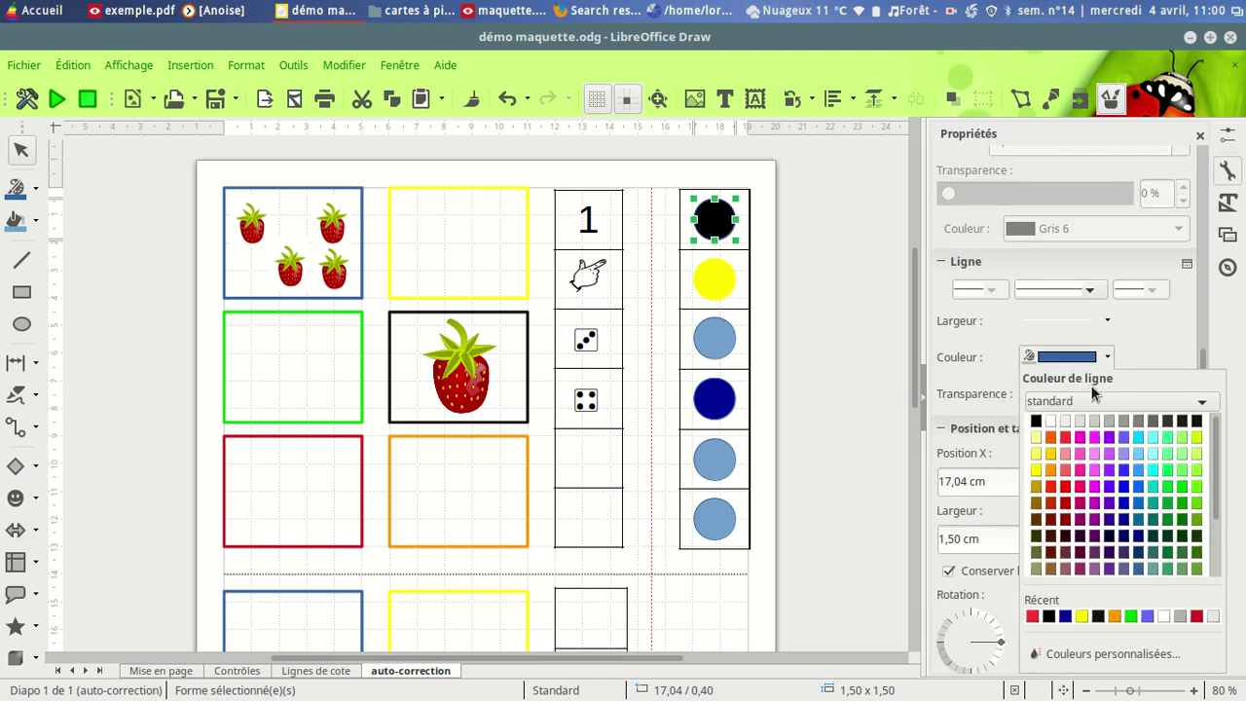
{"action": "left_click", "coordinate": [1048, 615]}
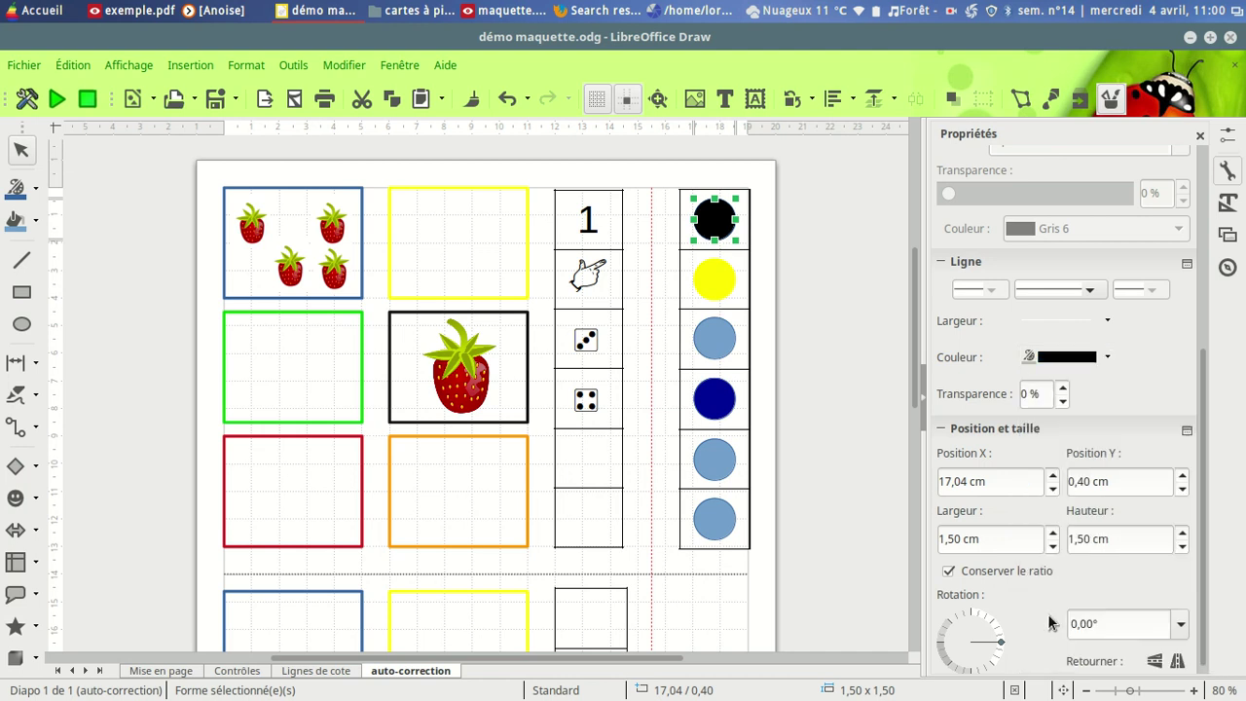
{"action": "left_click", "coordinate": [841, 404]}
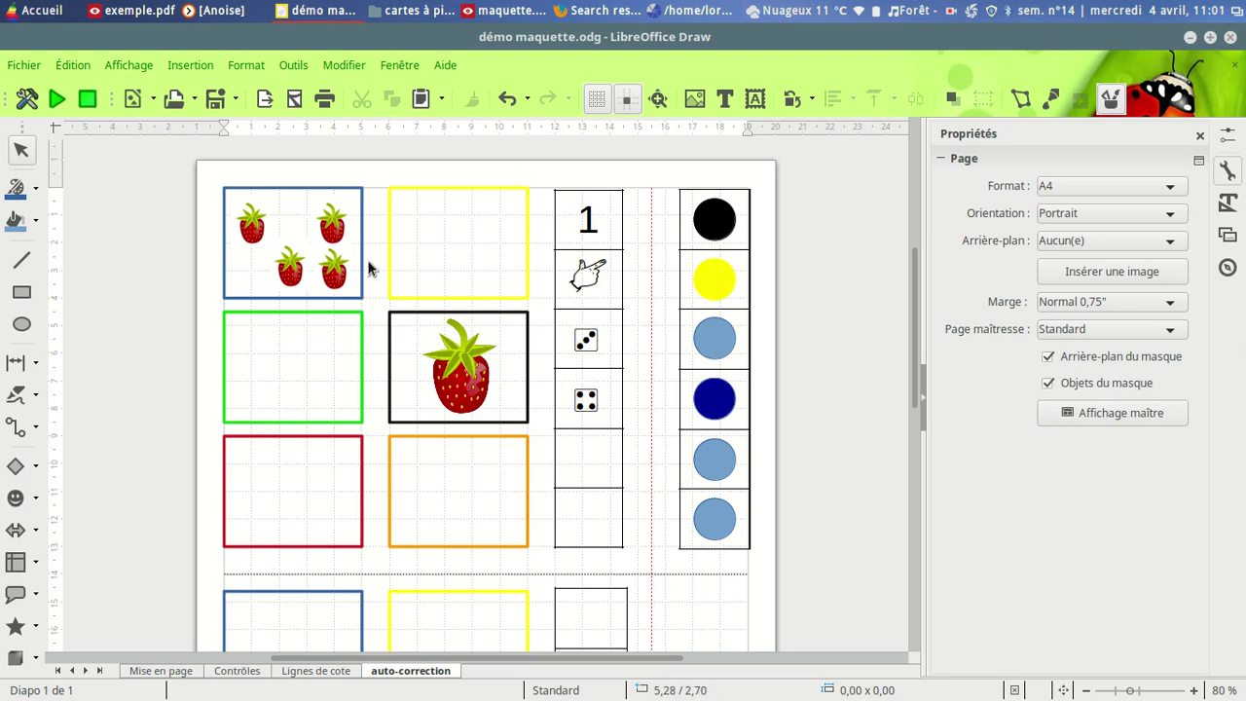
{"action": "left_click", "coordinate": [593, 10]}
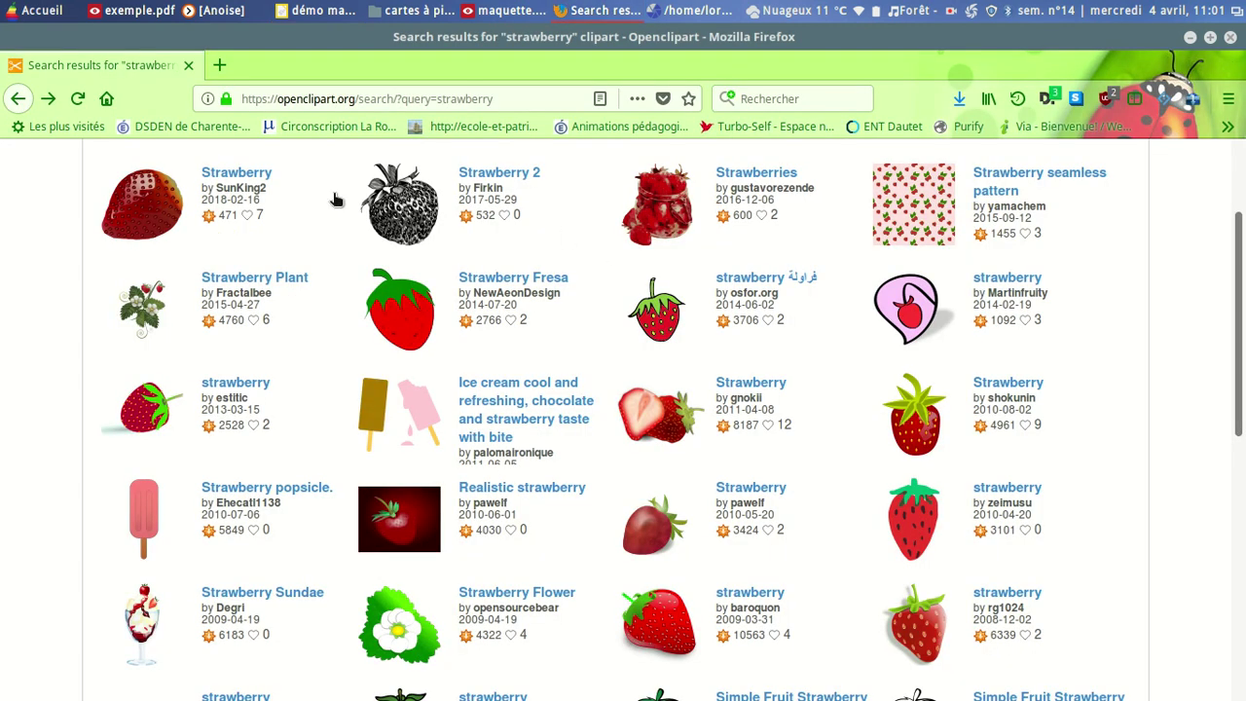
{"action": "left_click", "coordinate": [485, 11]}
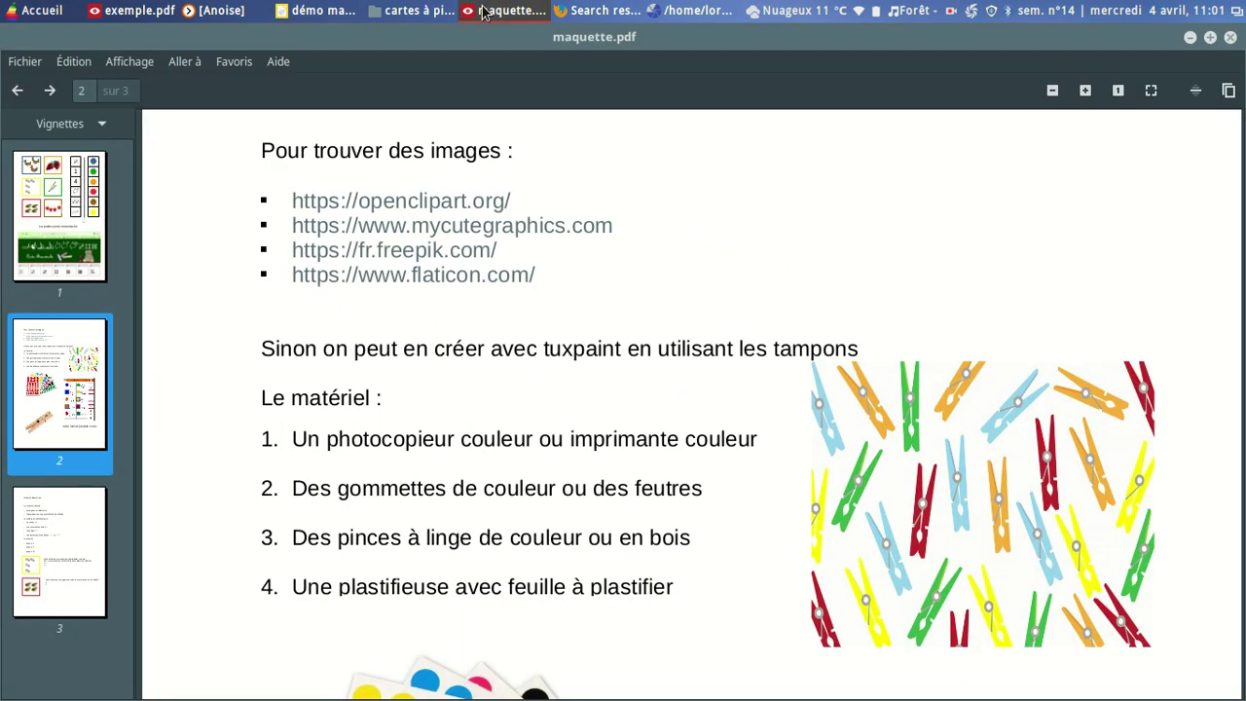
{"action": "left_click", "coordinate": [484, 227]}
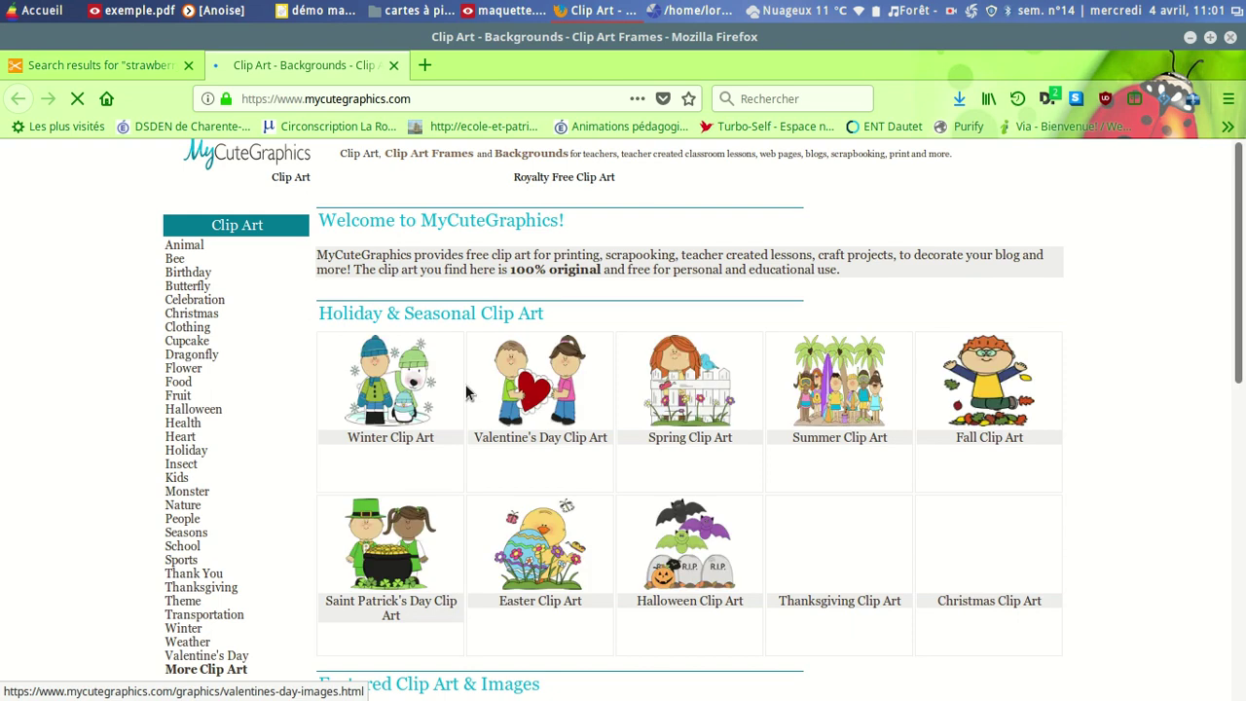
Step: Browse the Food clip art on MyCuteGraphics for a strawberry, and return to the Openclipart strawberry results
{"action": "scroll", "coordinate": [280, 437], "scroll_direction": "down", "scroll_amount": 3}
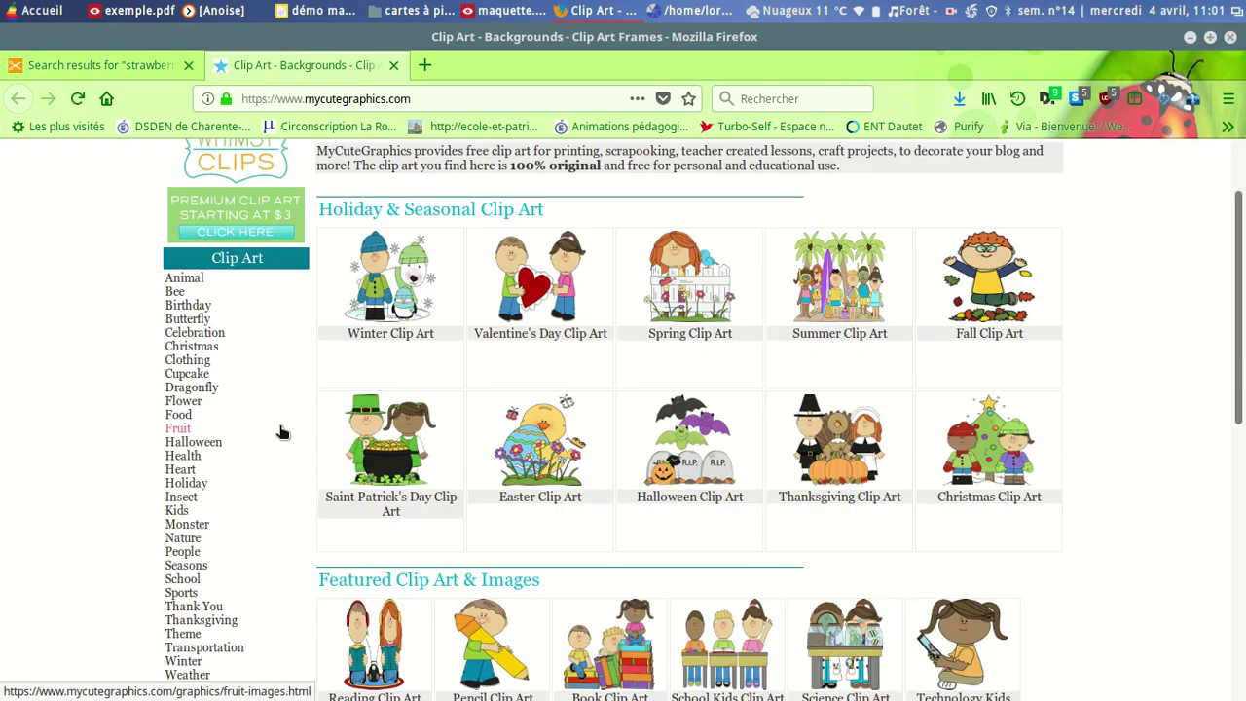
{"action": "left_click", "coordinate": [181, 365]}
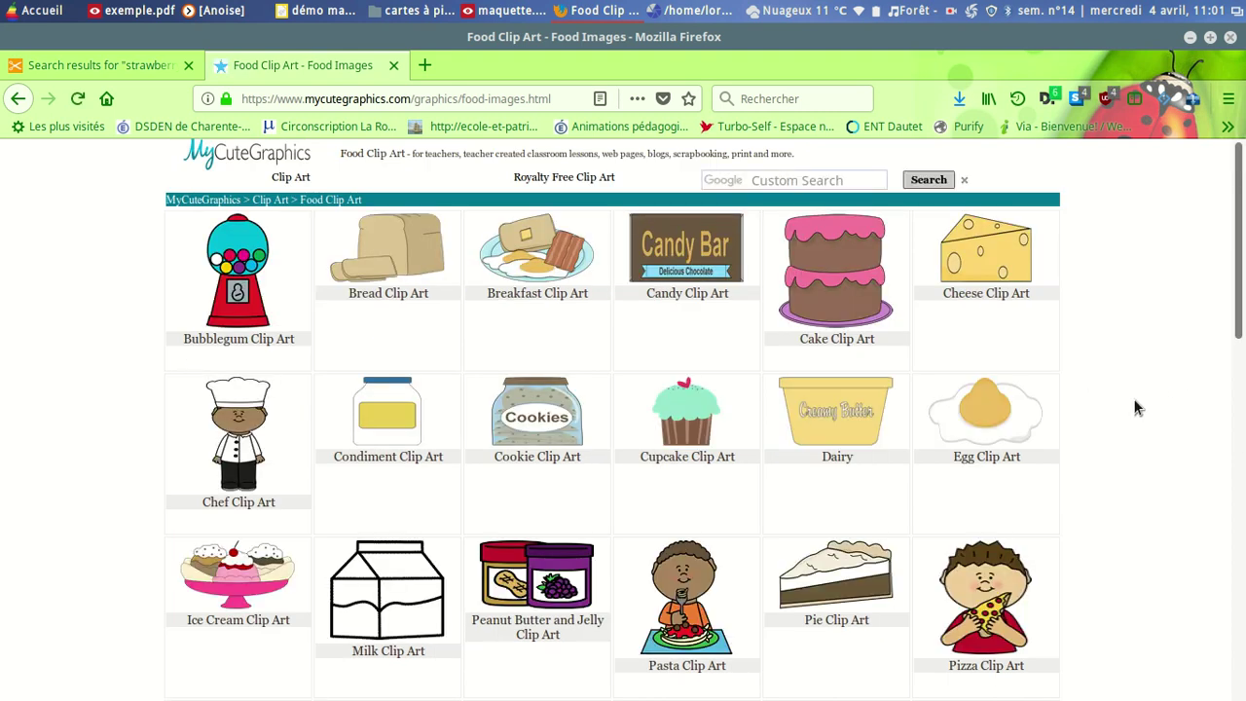
{"action": "scroll", "coordinate": [1134, 407], "scroll_direction": "down", "scroll_amount": 5}
{"action": "scroll", "coordinate": [1127, 424], "scroll_direction": "down", "scroll_amount": 2}
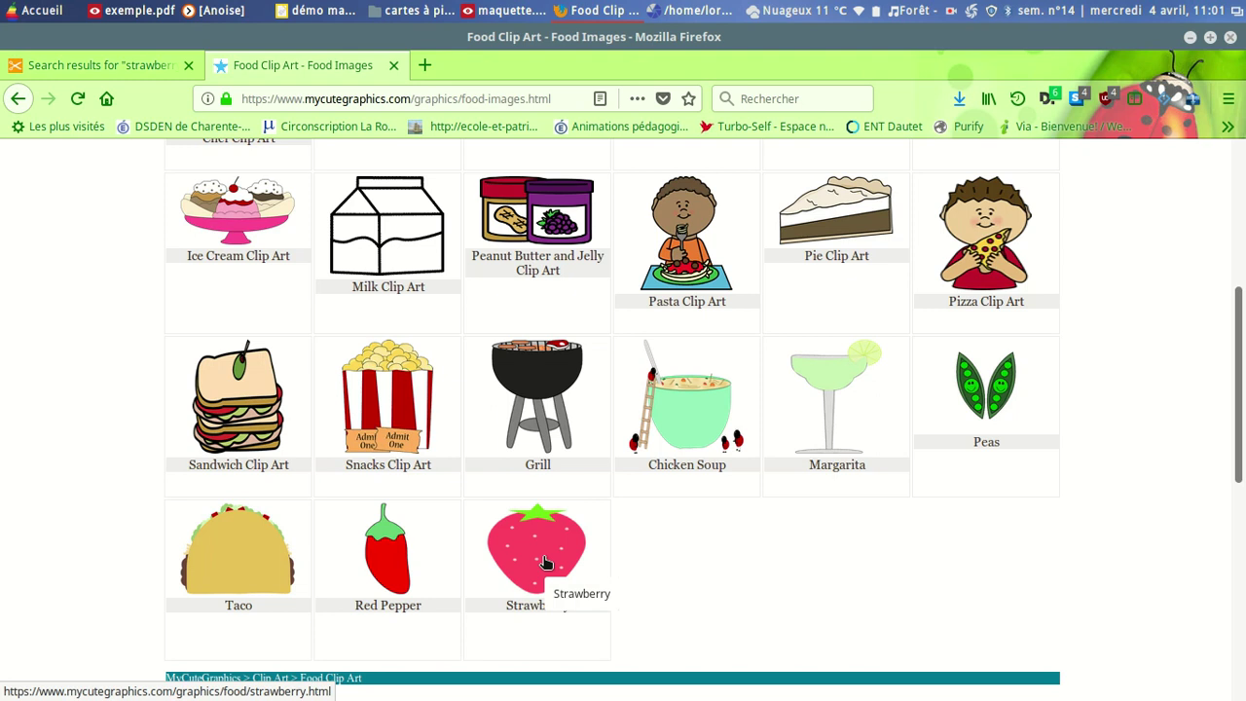
{"action": "left_click", "coordinate": [150, 76]}
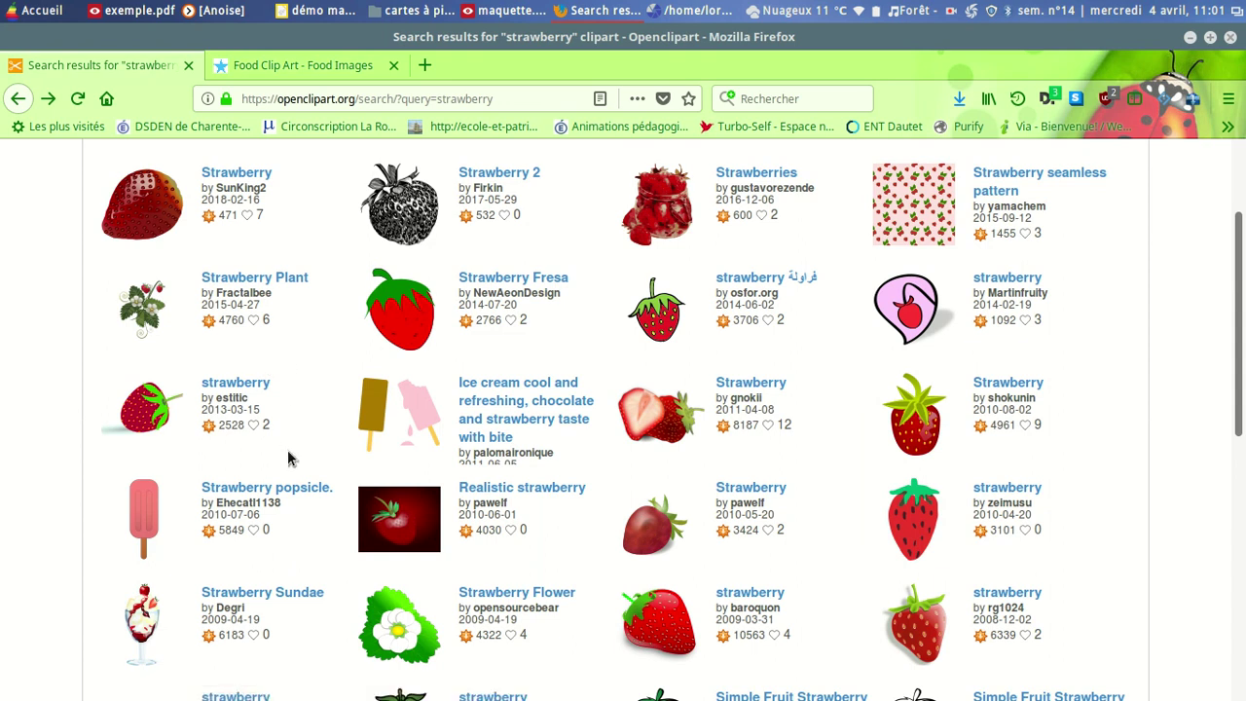
{"action": "scroll", "coordinate": [288, 458], "scroll_direction": "up", "scroll_amount": 3}
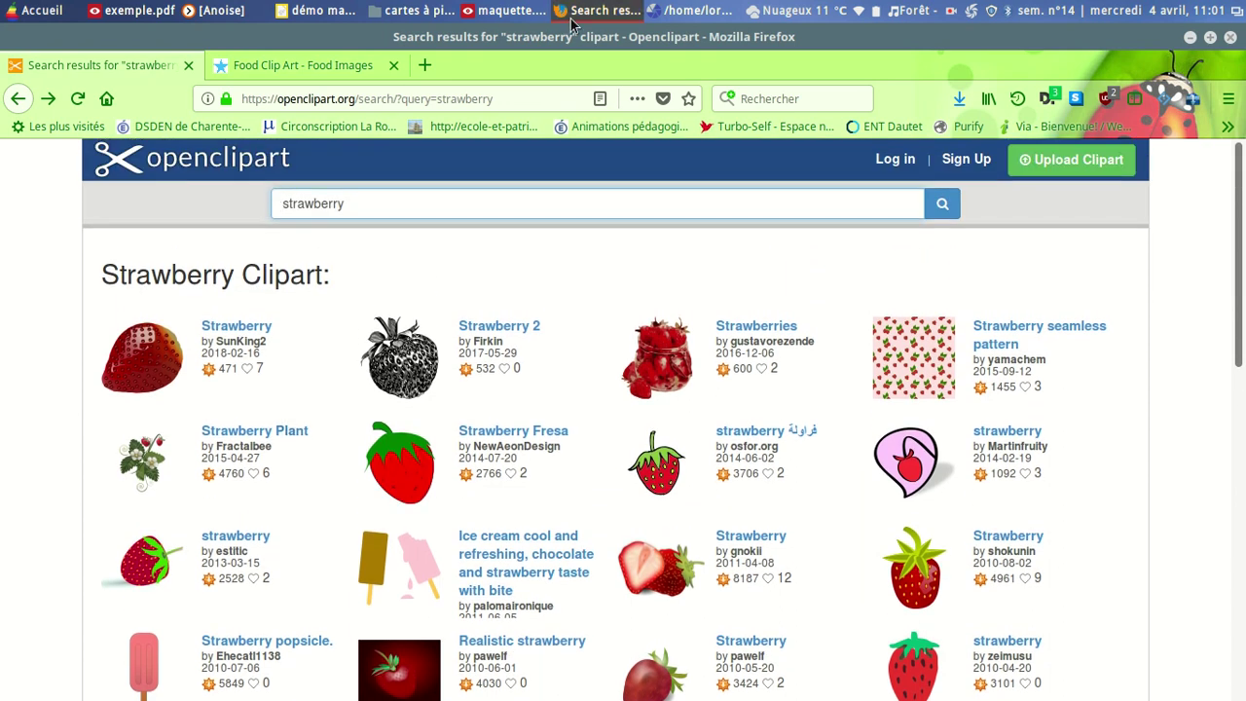
{"action": "left_click", "coordinate": [494, 12]}
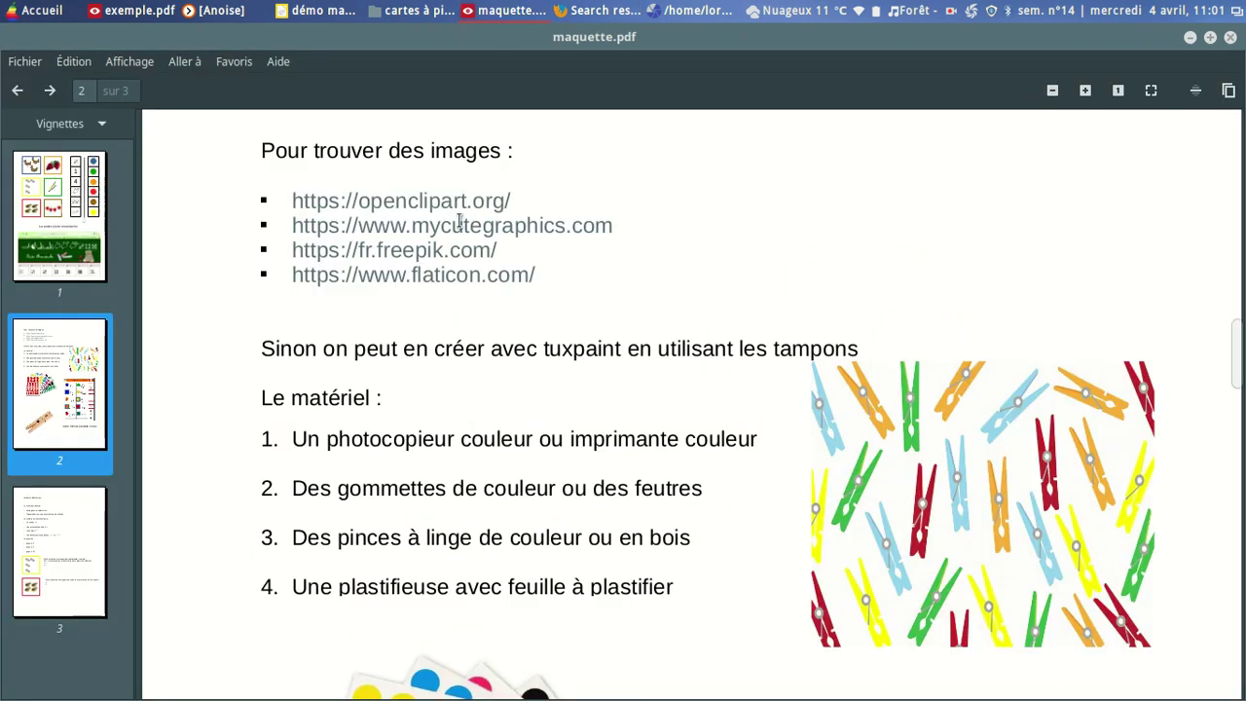
{"action": "left_click", "coordinate": [419, 253]}
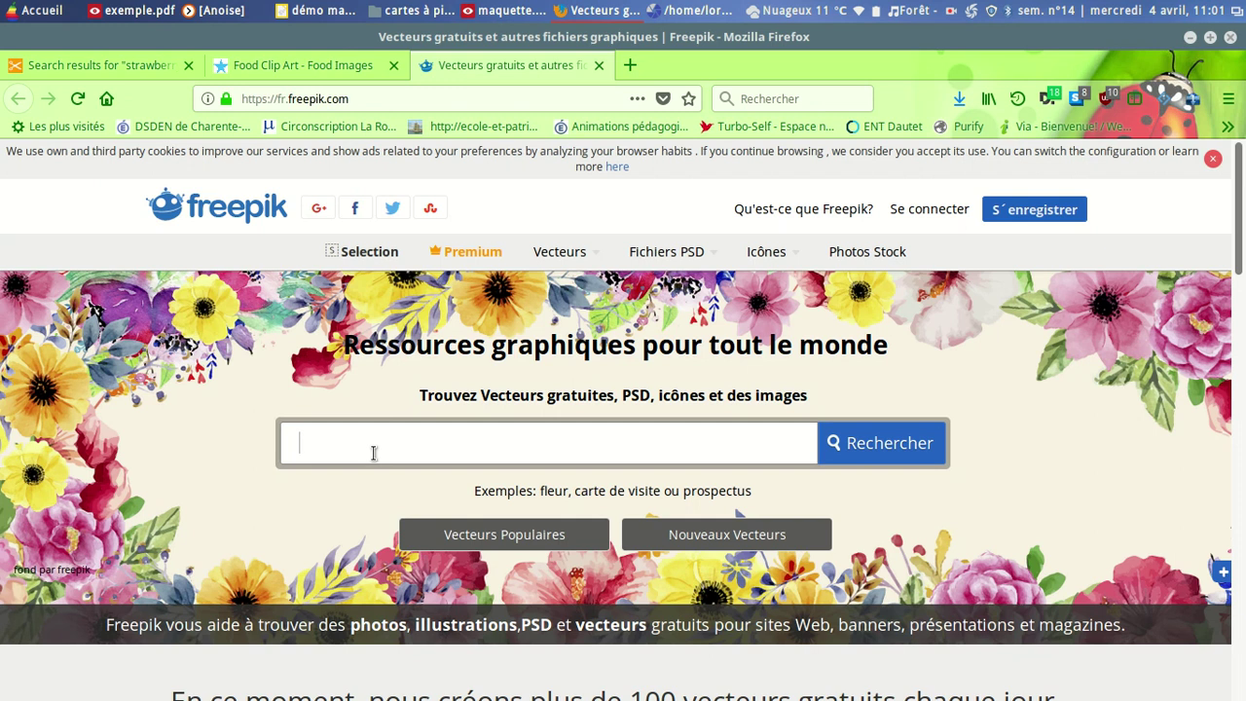
{"action": "left_click", "coordinate": [373, 452]}
{"action": "type", "text": "strawberry"}
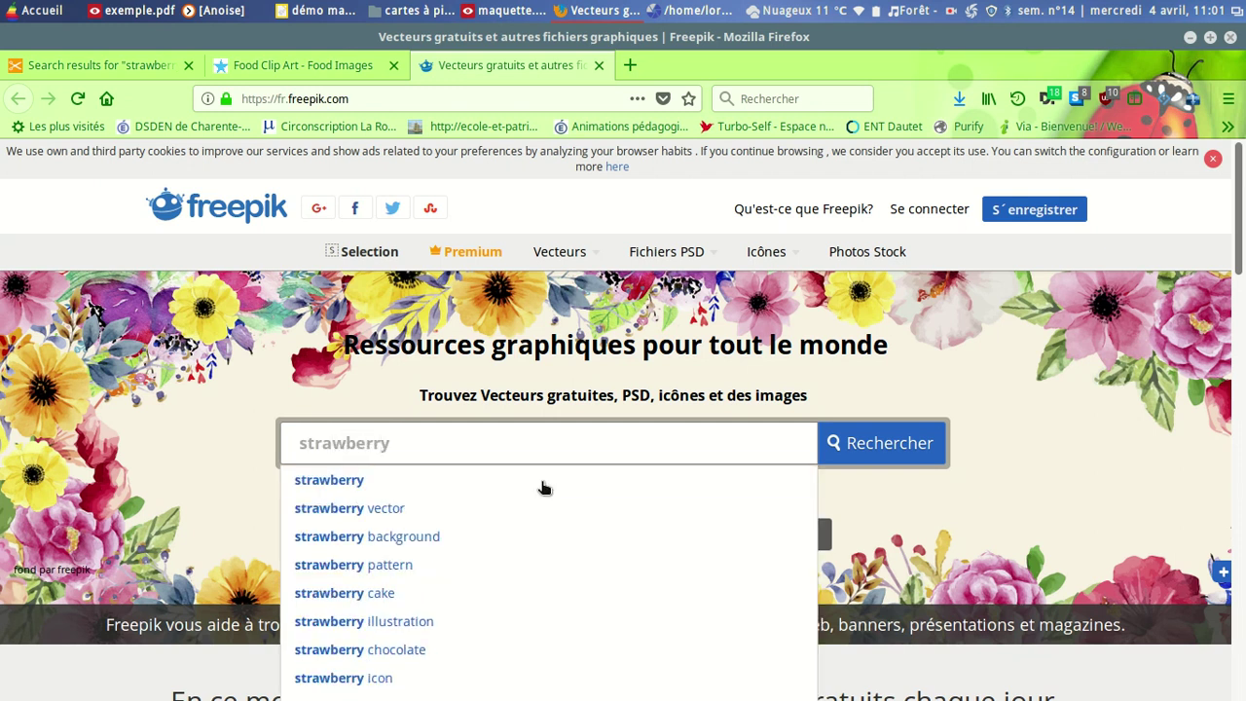
{"action": "left_click", "coordinate": [879, 445]}
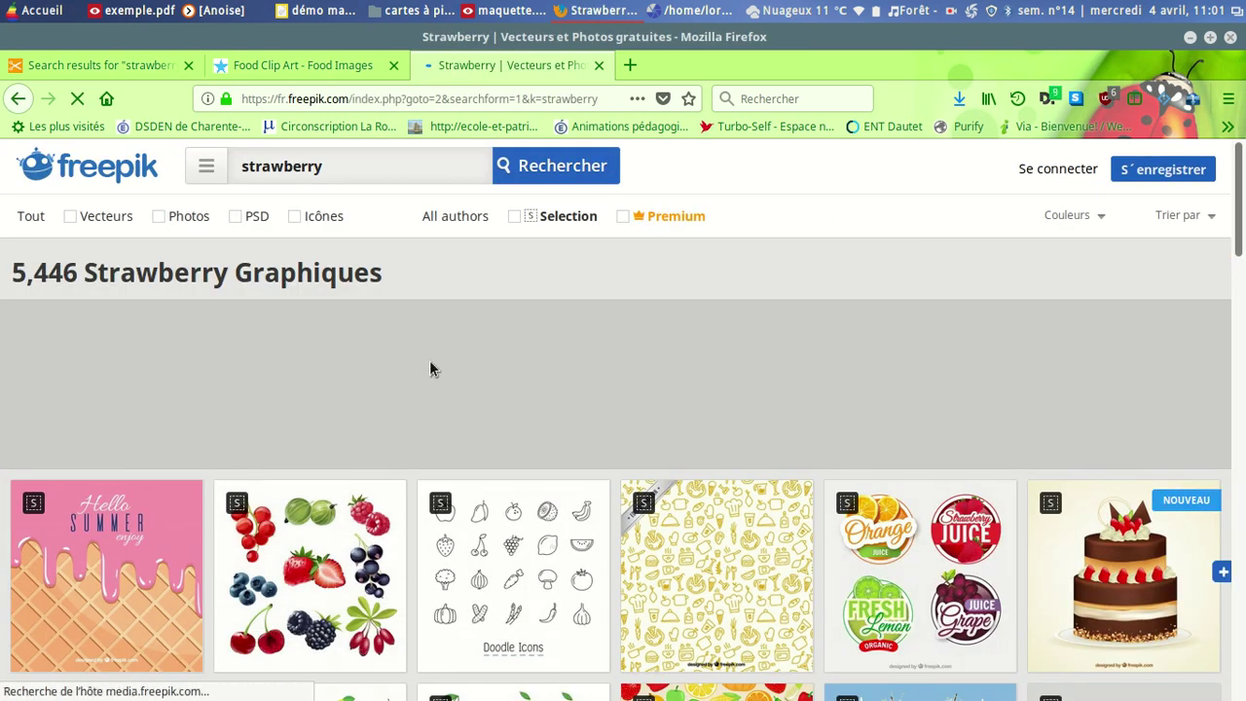
Step: Open the Freepik vector set of ripe berries containing redcurrants and strawberries, and view its full preview
{"action": "scroll", "coordinate": [461, 345], "scroll_direction": "down", "scroll_amount": 4}
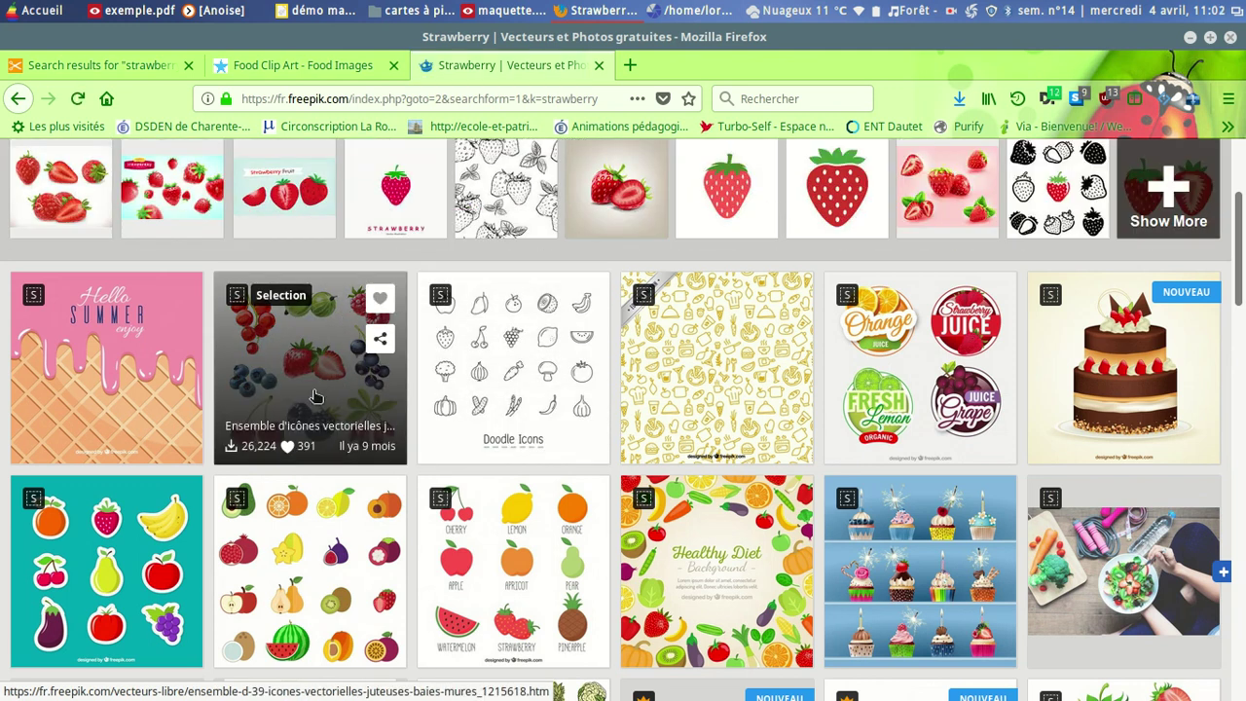
{"action": "left_click", "coordinate": [314, 394]}
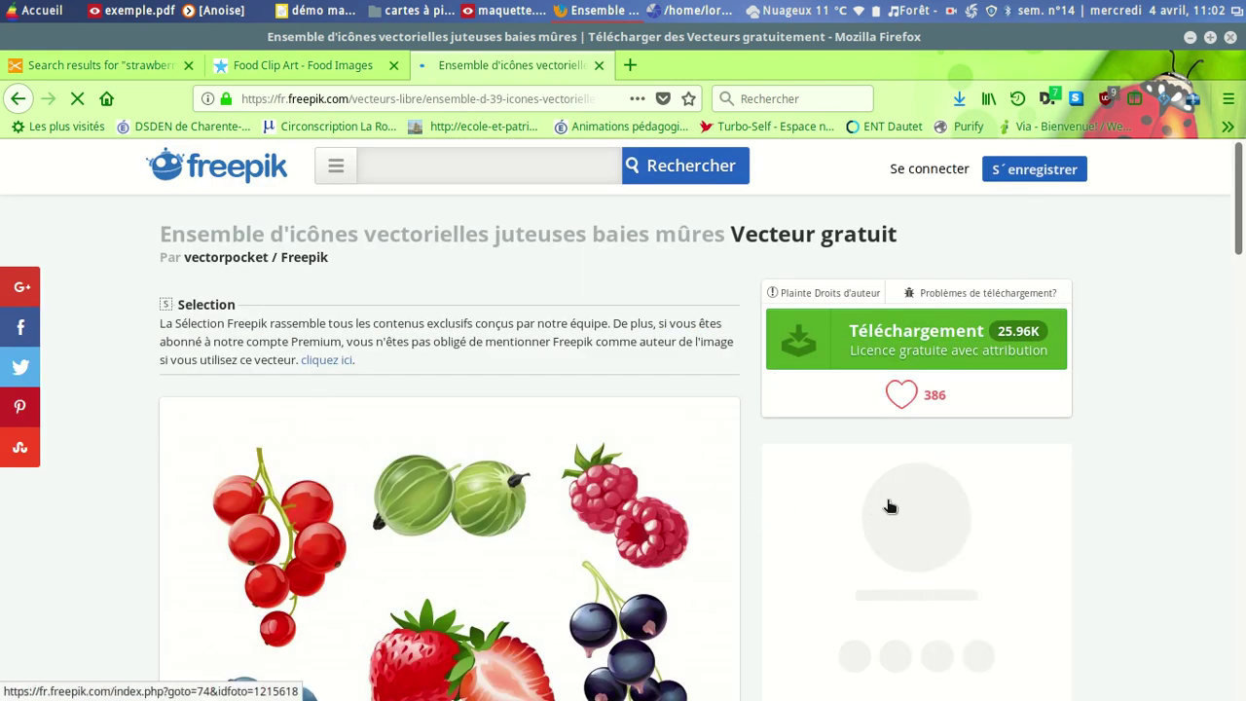
{"action": "scroll", "coordinate": [973, 477], "scroll_direction": "down", "scroll_amount": 3}
{"action": "scroll", "coordinate": [1007, 457], "scroll_direction": "down", "scroll_amount": 2}
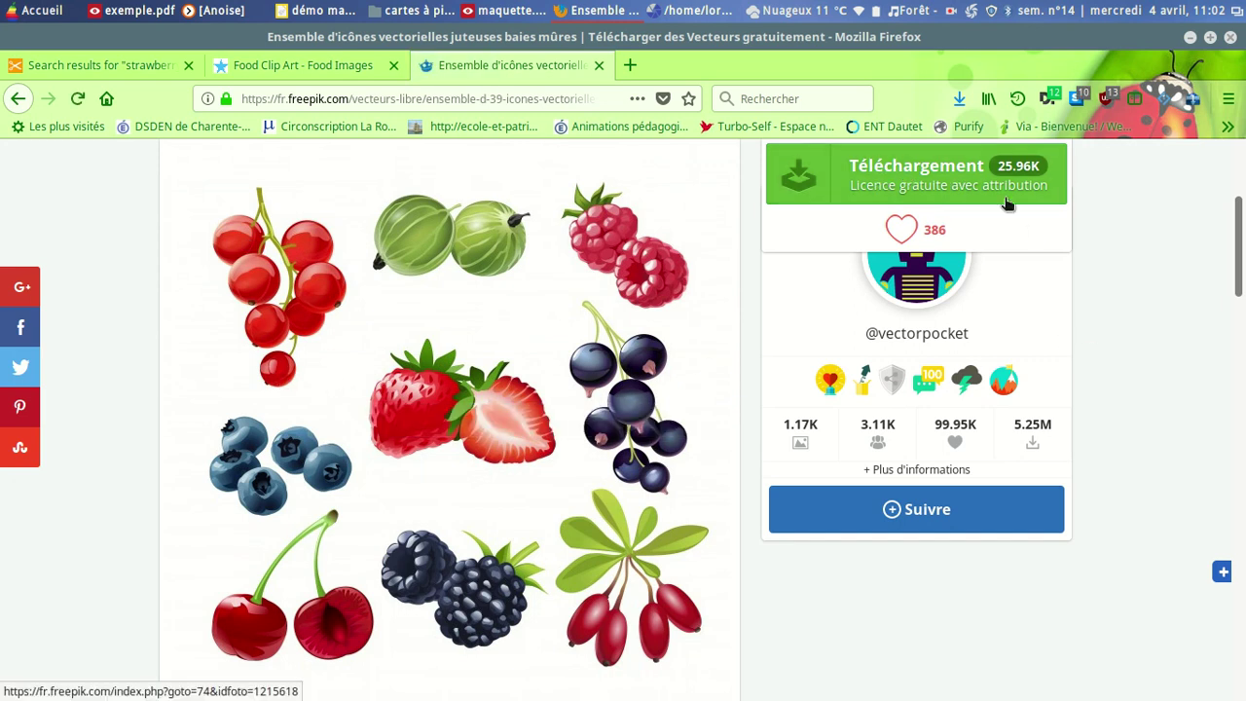
Step: Download the berry vector set with the free licence as Set-of-vector-icons-juicy-ripe-berries.zip
{"action": "left_click", "coordinate": [886, 170]}
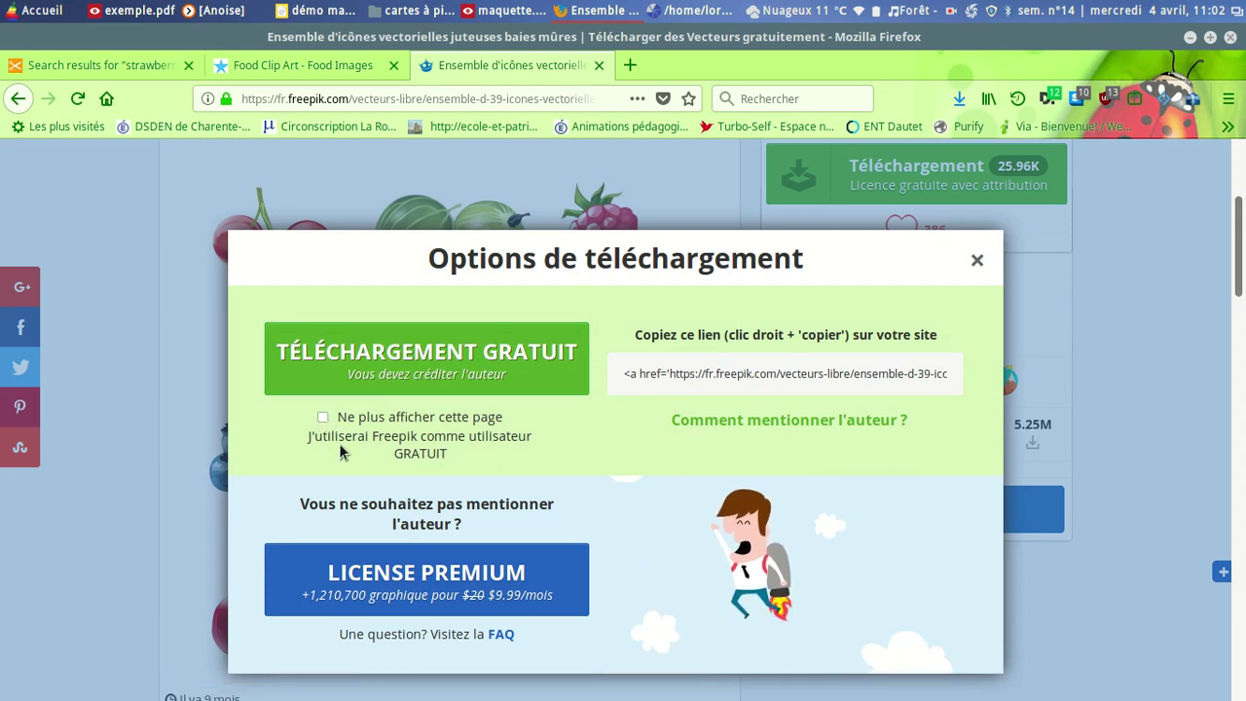
{"action": "left_click", "coordinate": [322, 417]}
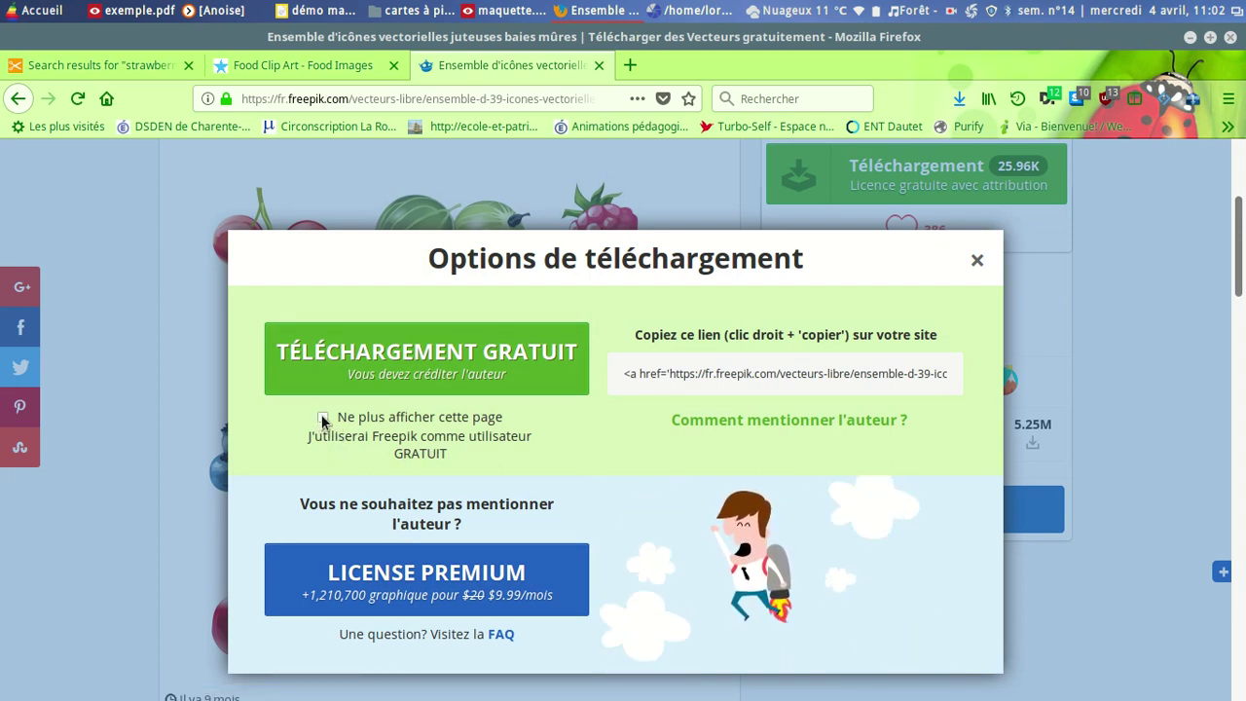
{"action": "left_click", "coordinate": [424, 359]}
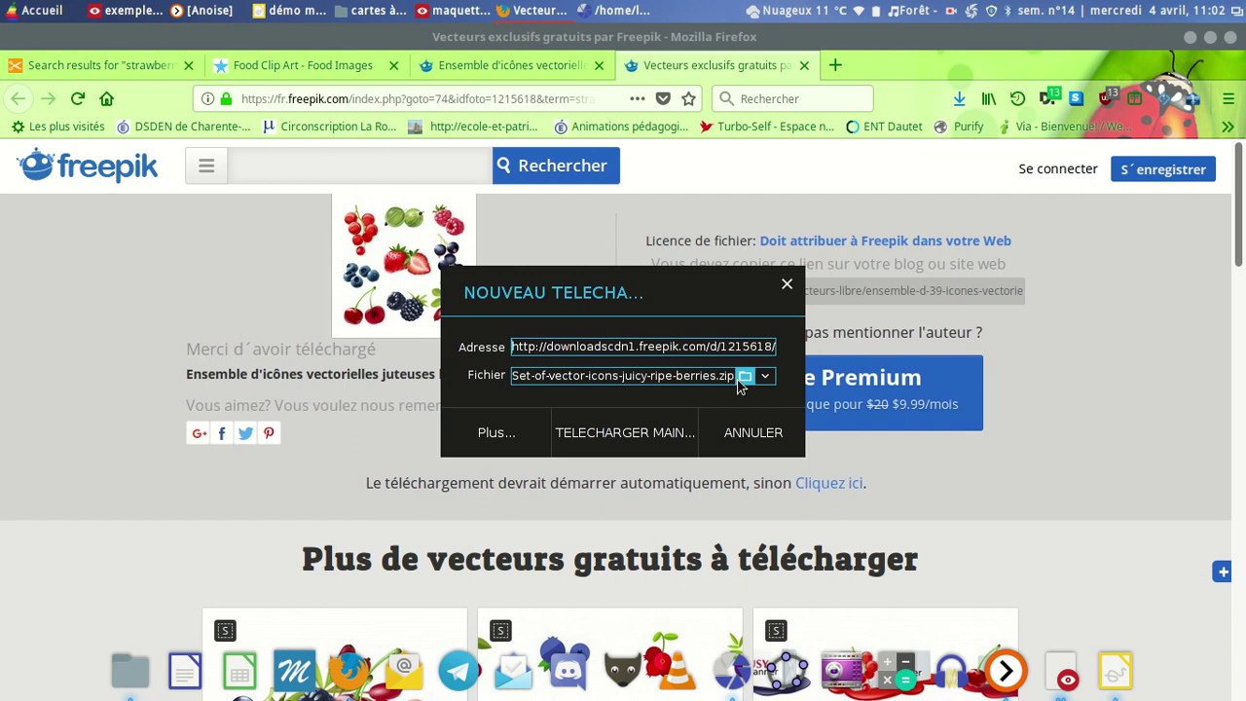
{"action": "left_click", "coordinate": [643, 435]}
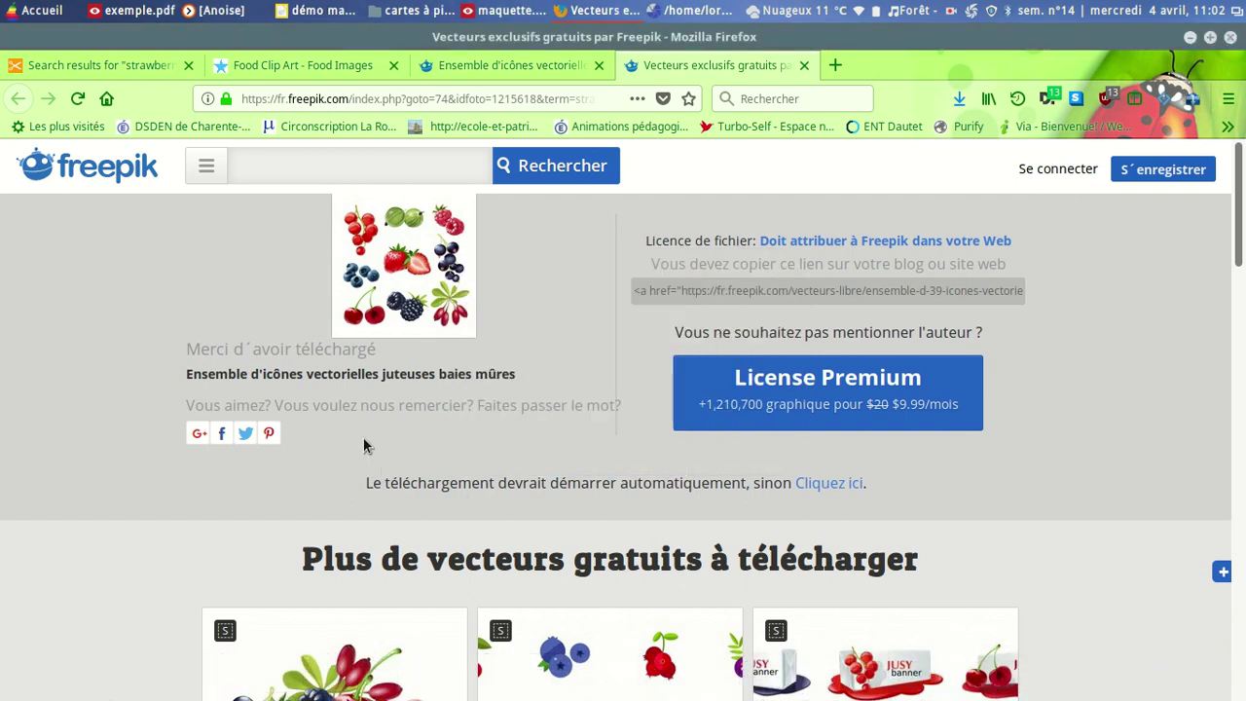
Step: In the file manager, find Set-of-vector-icons-juicy-ripe-berries.zip in Downloads/Compressed and open it with the archive manager
{"action": "left_click", "coordinate": [404, 14]}
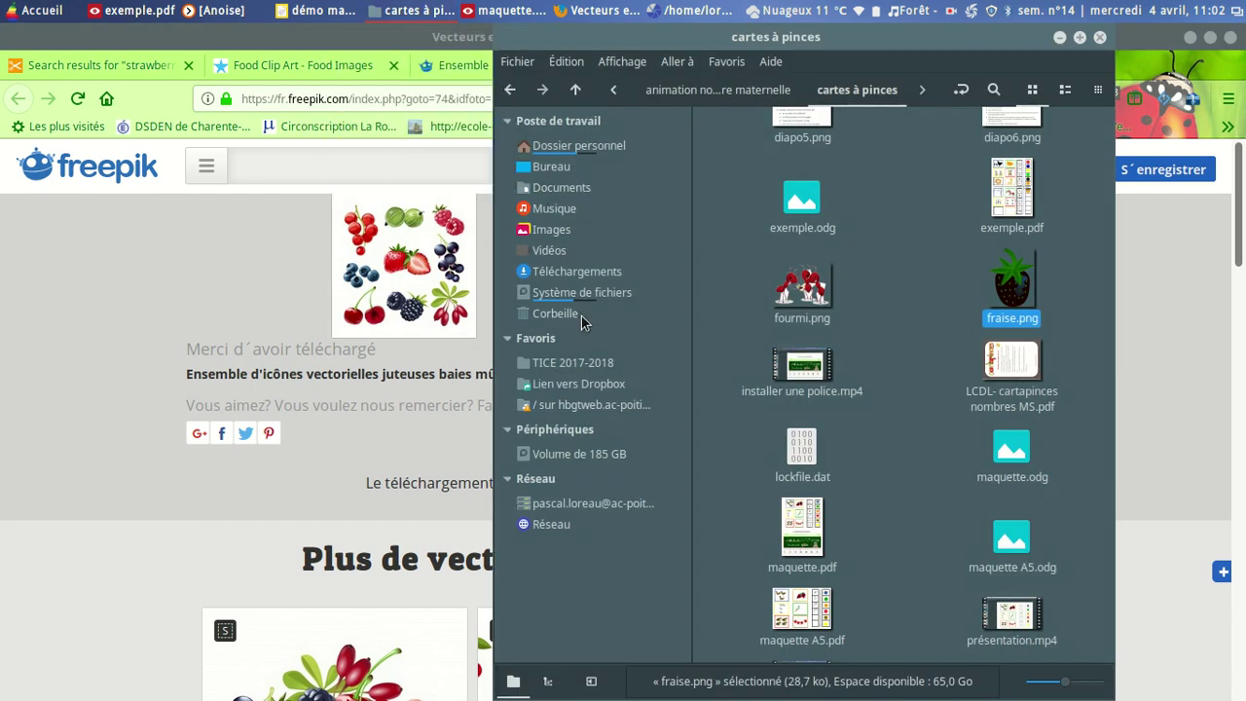
{"action": "left_click", "coordinate": [576, 152]}
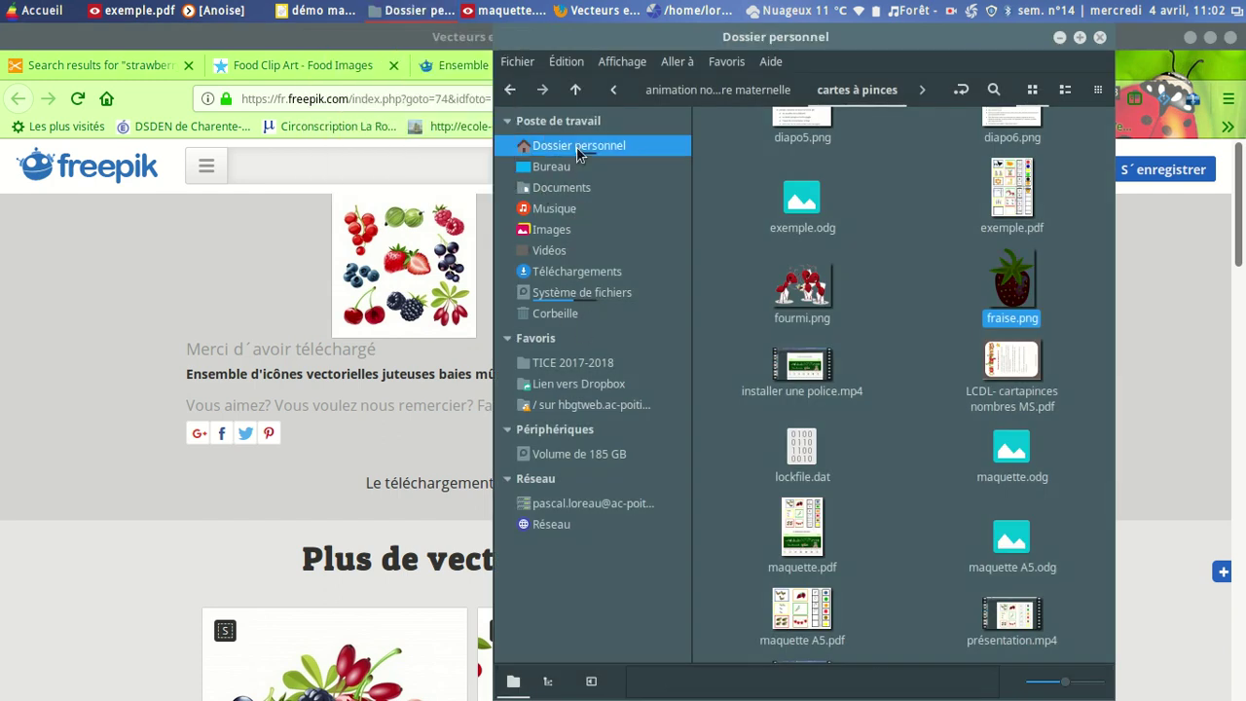
{"action": "double_click", "coordinate": [1010, 205]}
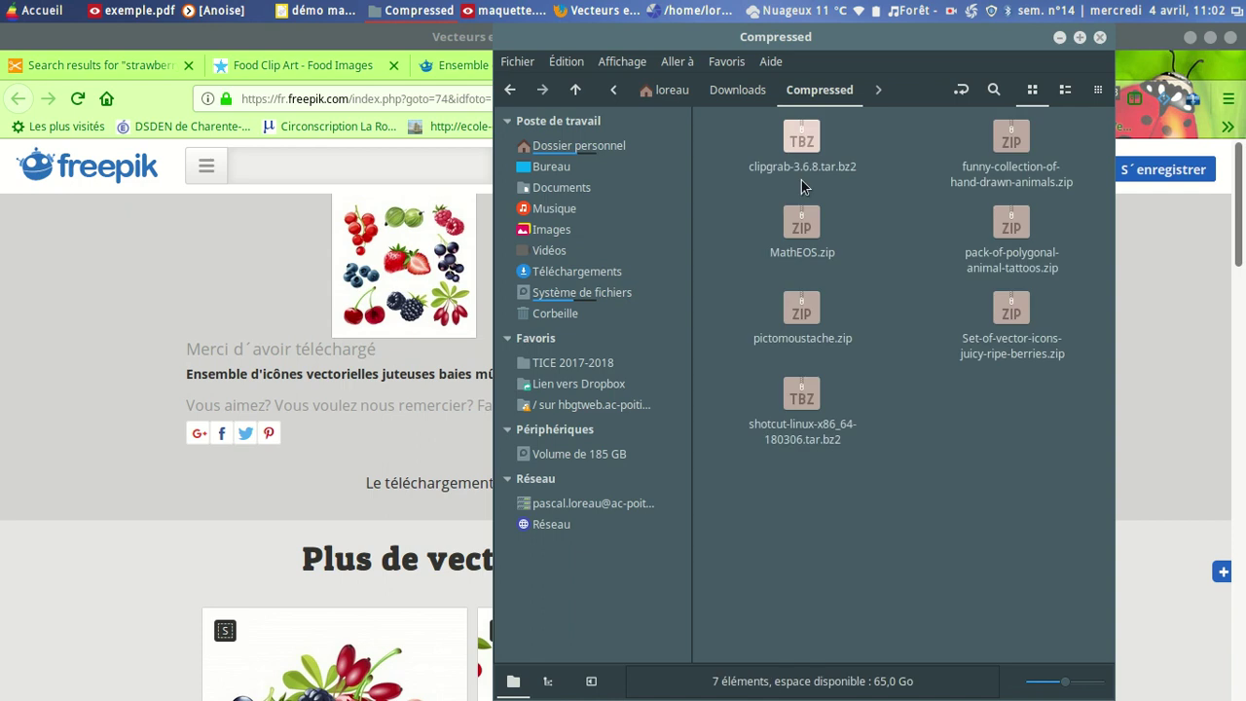
{"action": "left_click", "coordinate": [1013, 311]}
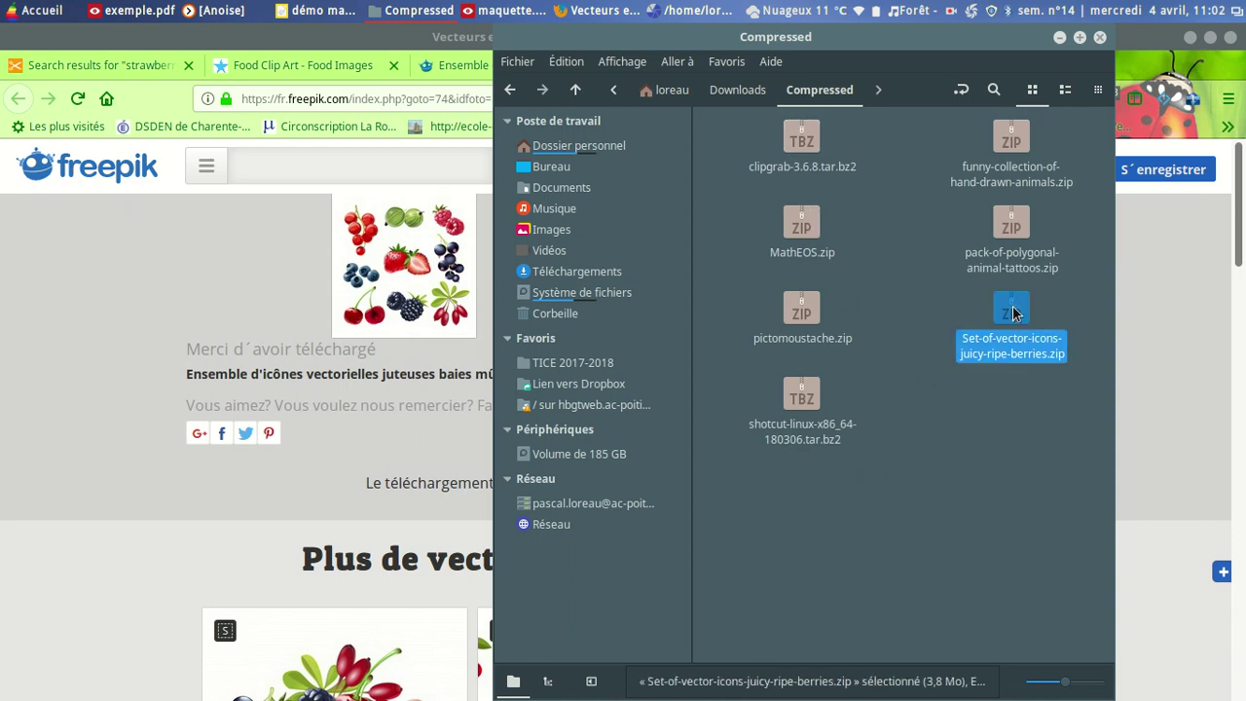
{"action": "right_click", "coordinate": [1013, 311]}
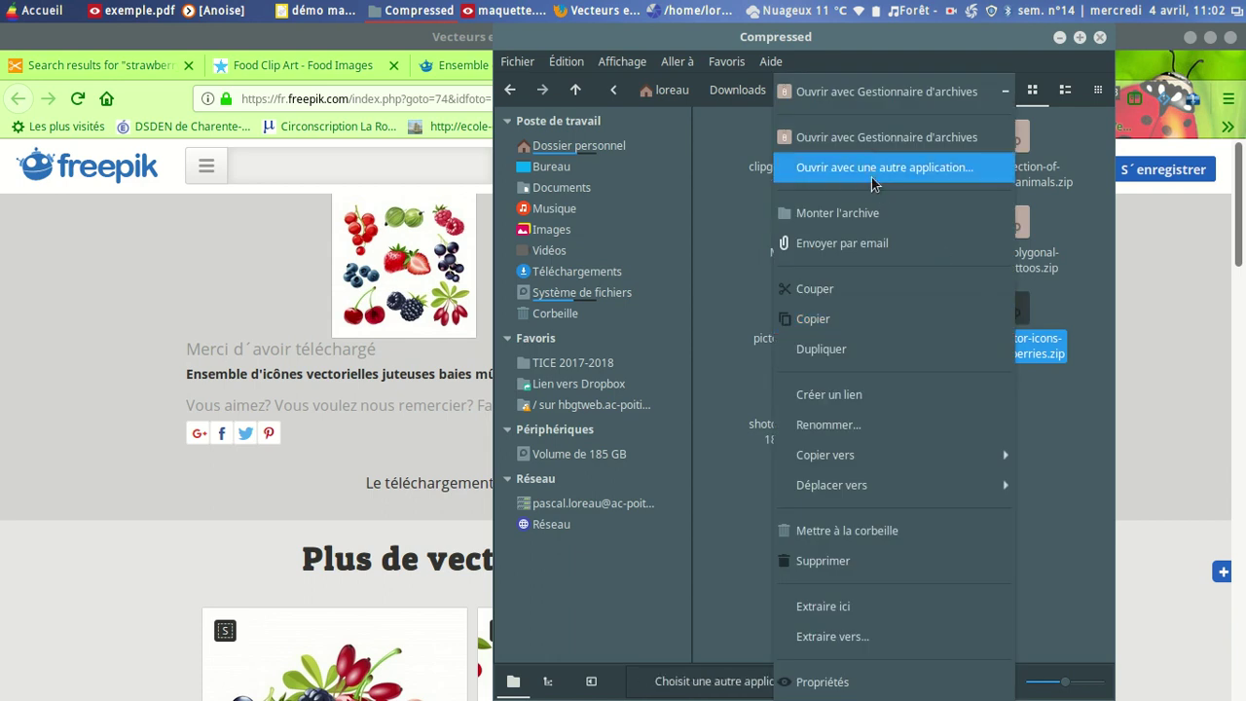
{"action": "left_click", "coordinate": [858, 92]}
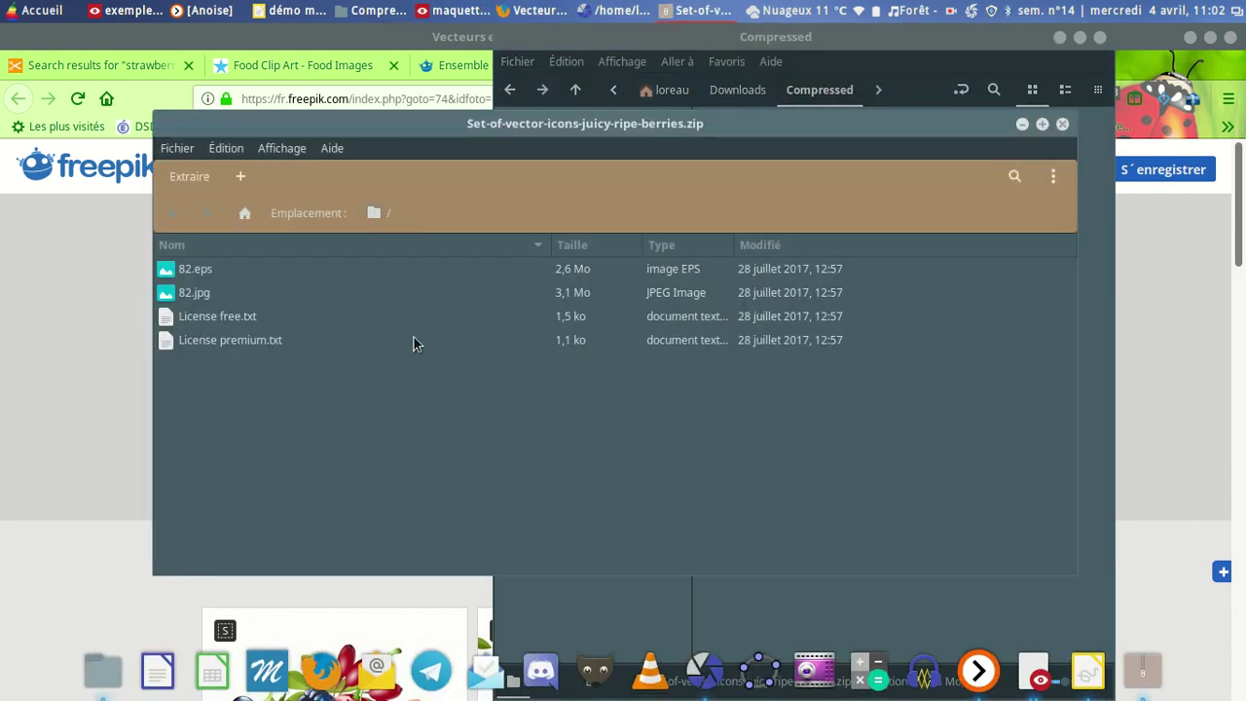
Step: Extract only 82.jpg from the archive into the "cartes à pinces" folder on the Bureau and show the extracted file
{"action": "left_click", "coordinate": [195, 294]}
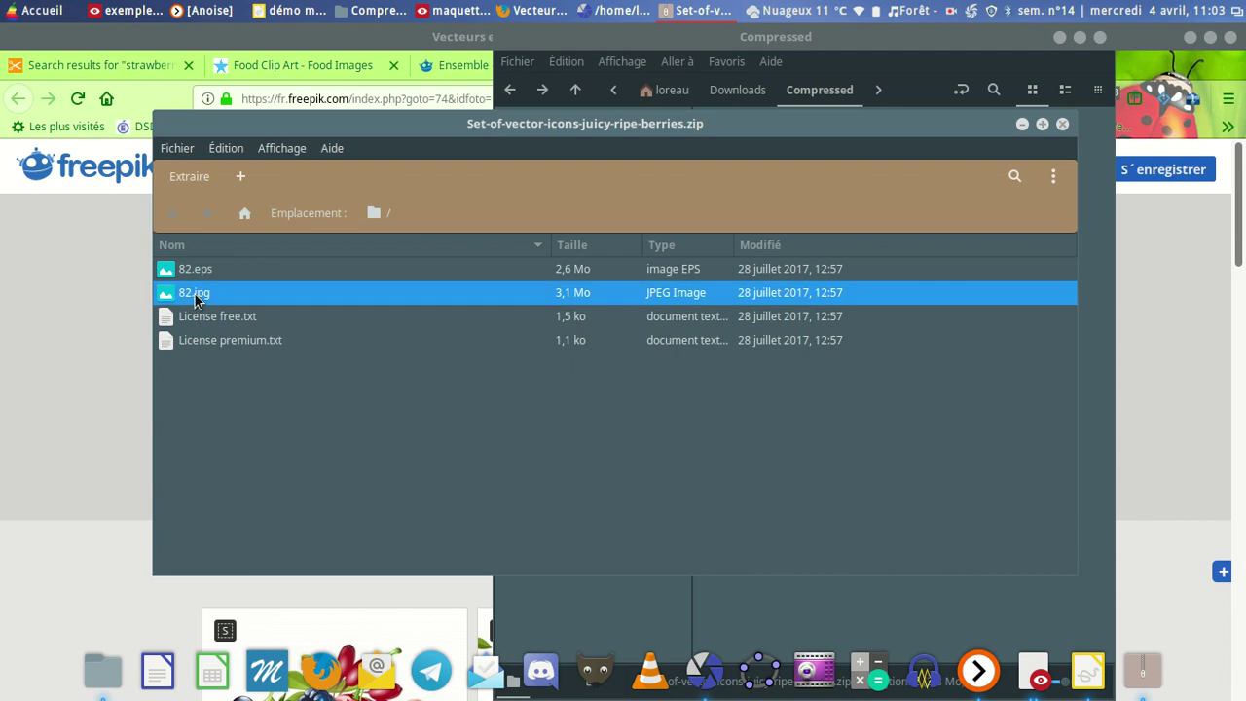
{"action": "left_click", "coordinate": [192, 177]}
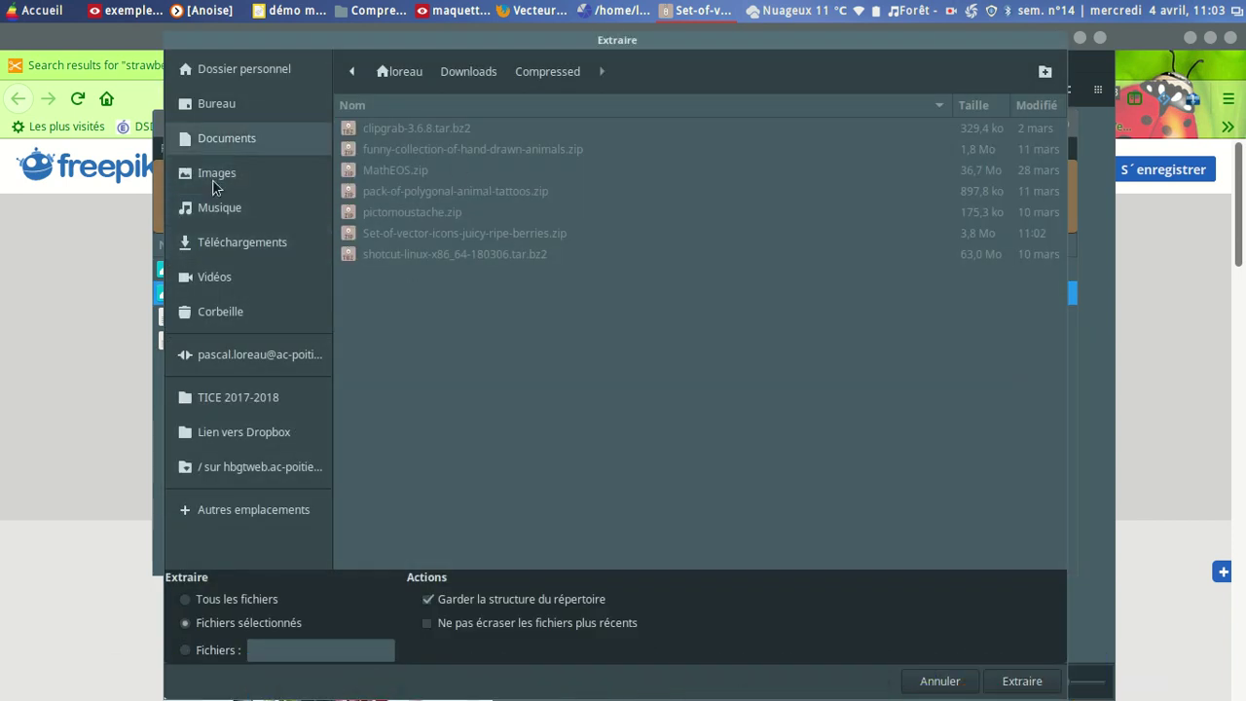
{"action": "left_click", "coordinate": [217, 105]}
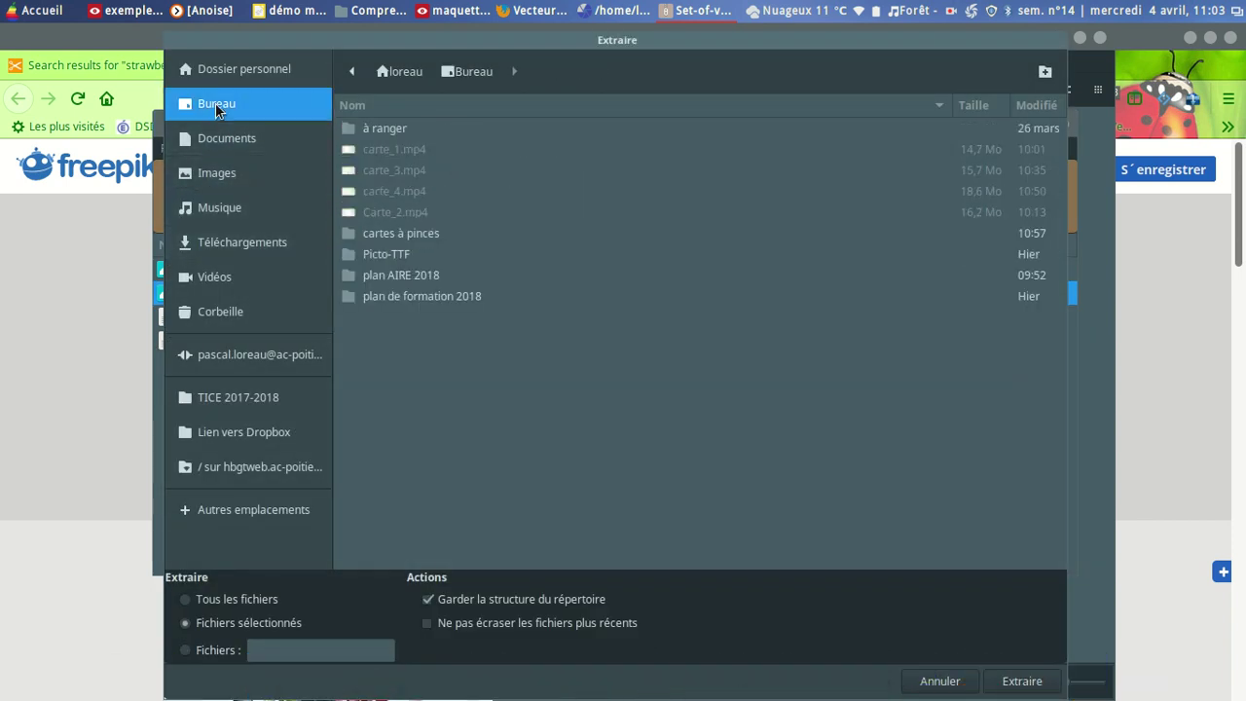
{"action": "double_click", "coordinate": [397, 234]}
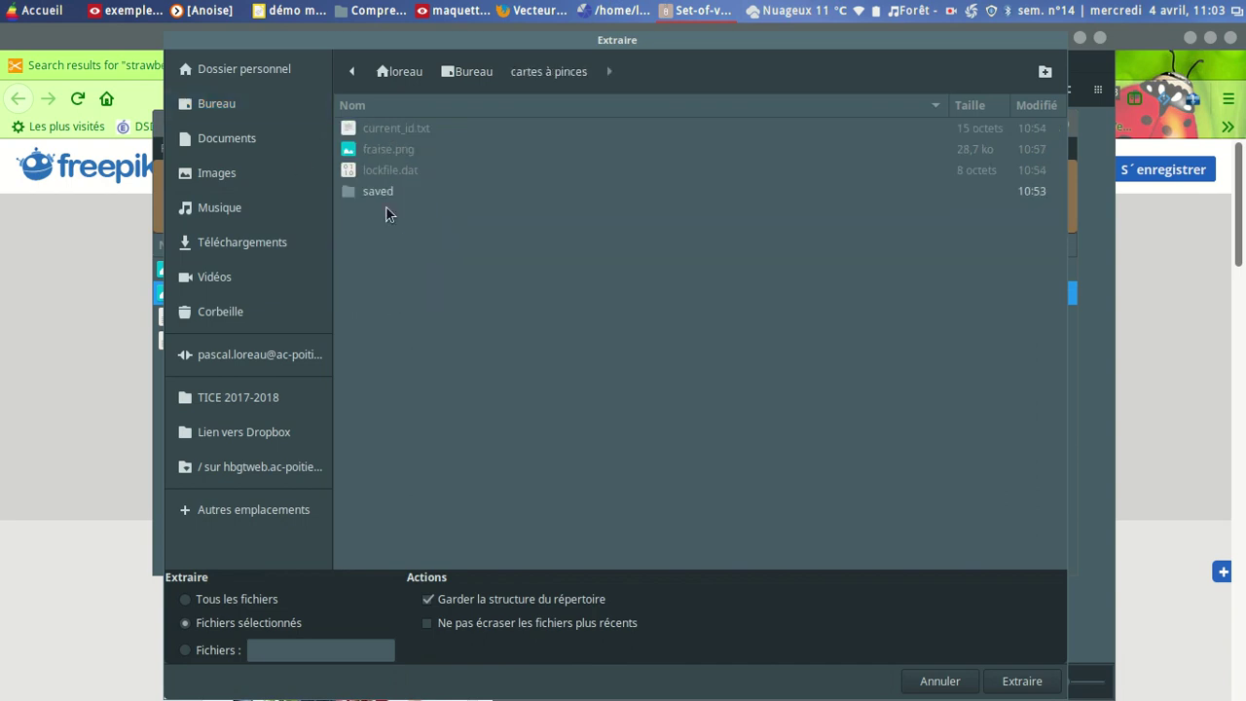
{"action": "left_click", "coordinate": [1022, 682]}
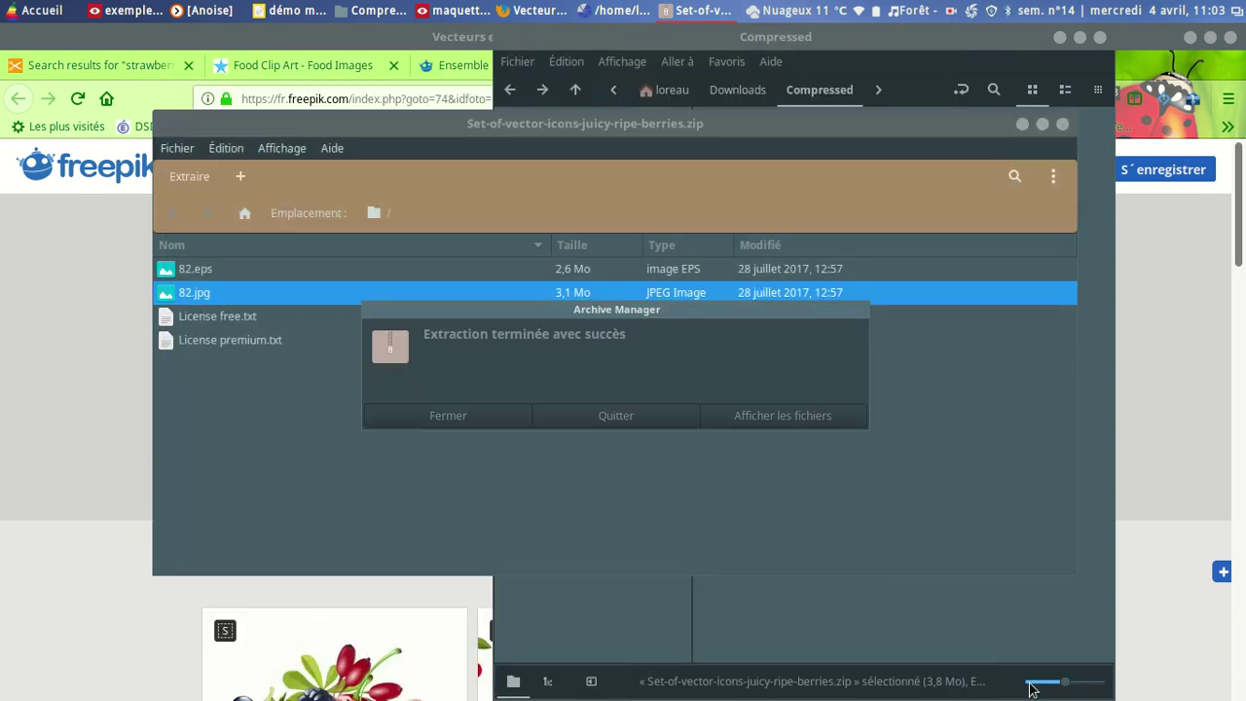
{"action": "left_click", "coordinate": [799, 424]}
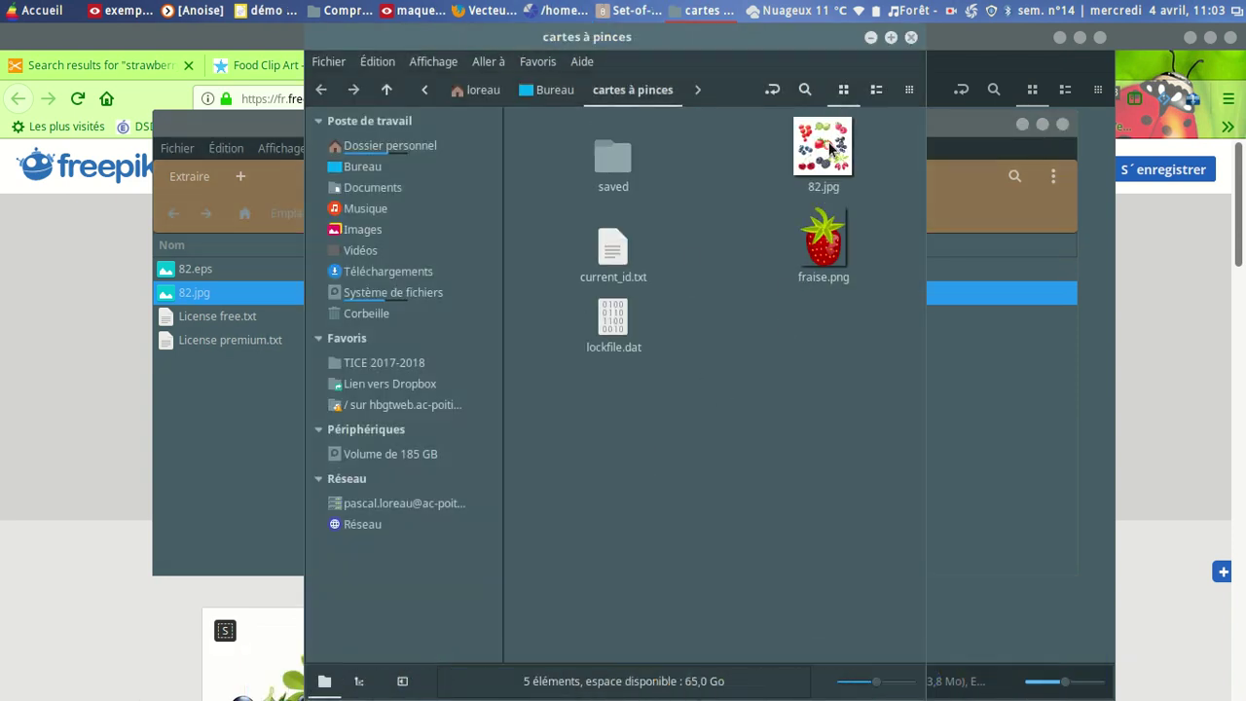
Step: Open 82.jpg and capture the redcurrant cluster with a Shutter area selection of about 155 x 213 pixels
{"action": "double_click", "coordinate": [824, 151]}
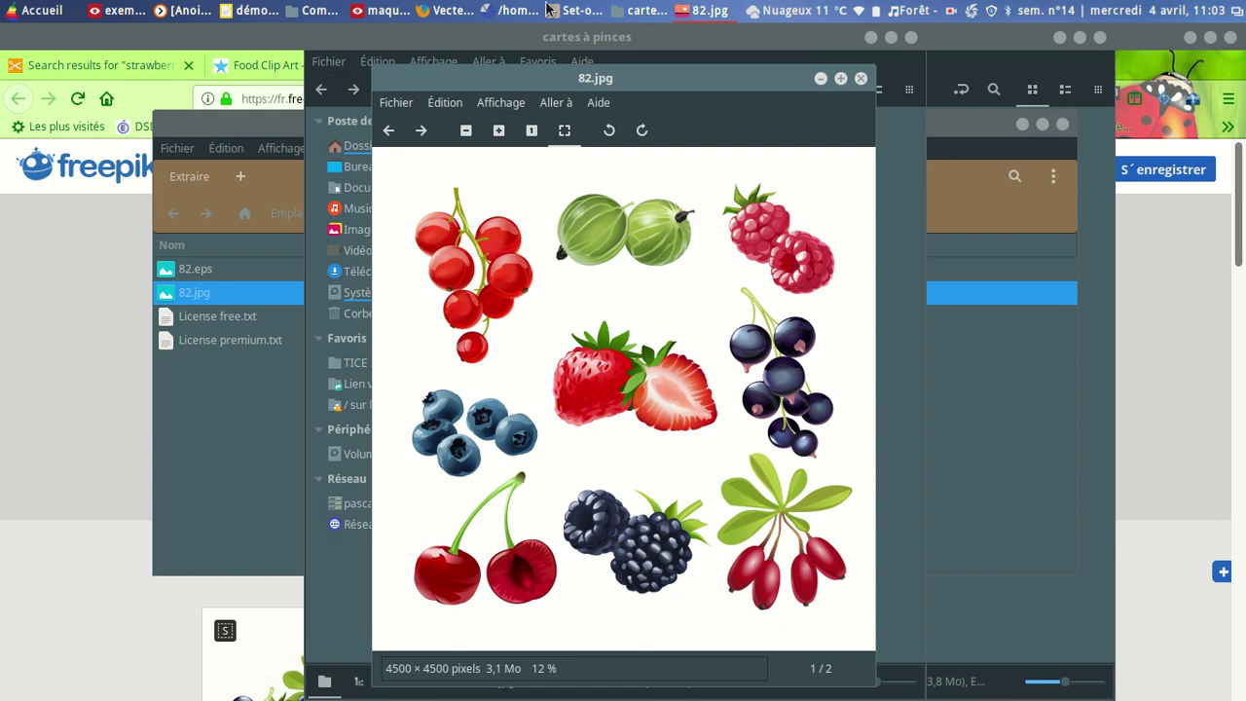
{"action": "mouse_move", "coordinate": [505, 16]}
{"action": "left_click", "coordinate": [535, 160]}
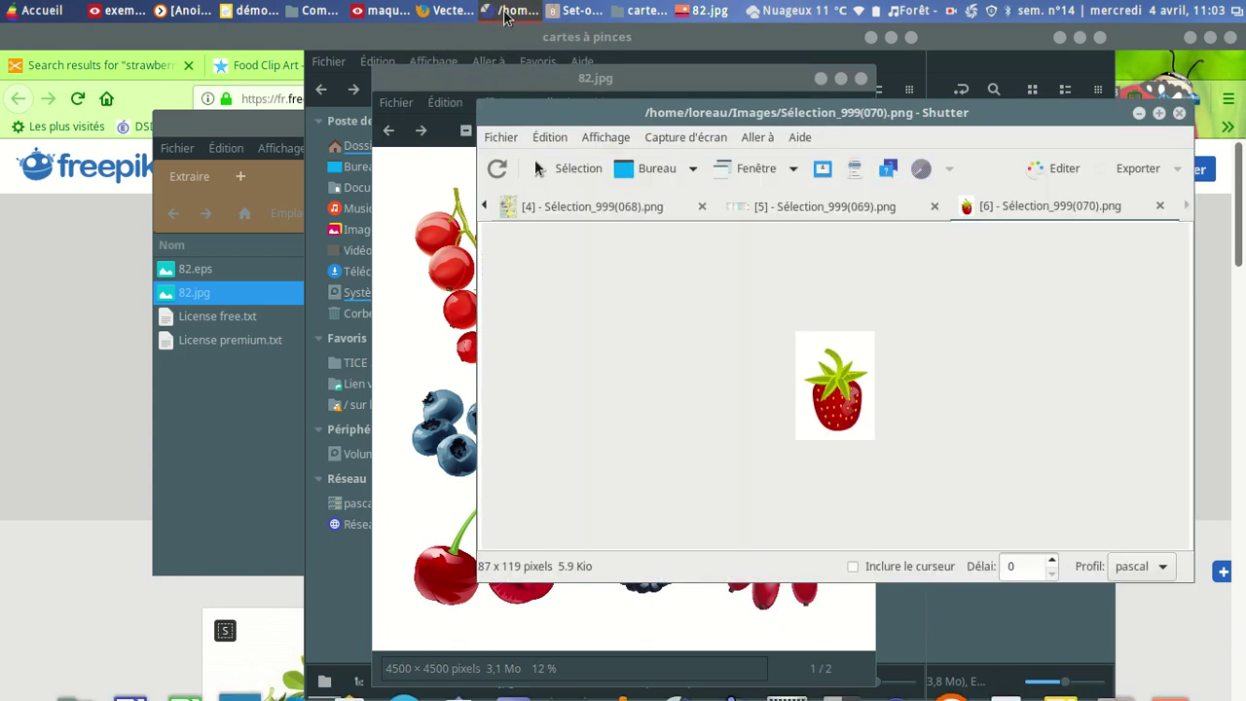
{"action": "left_click", "coordinate": [567, 167]}
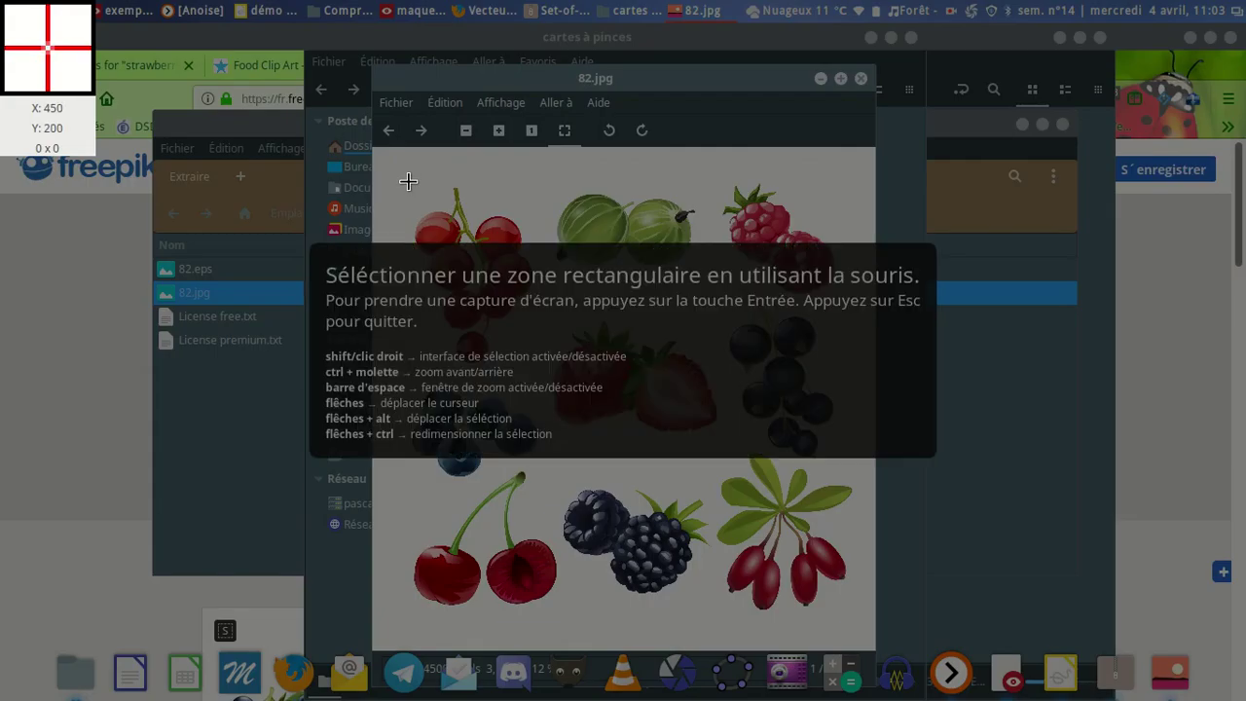
{"action": "left_click_drag", "start_coordinate": [400, 177], "coordinate": [532, 362]}
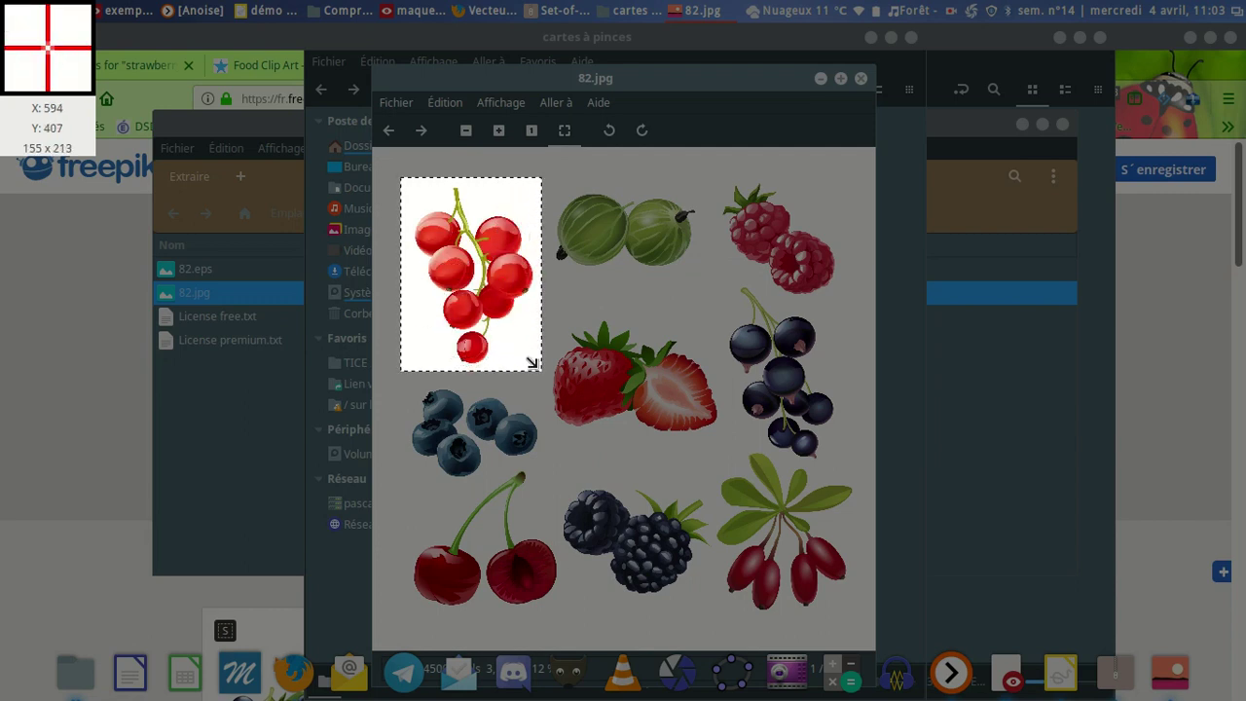
{"action": "double_click", "coordinate": [495, 299]}
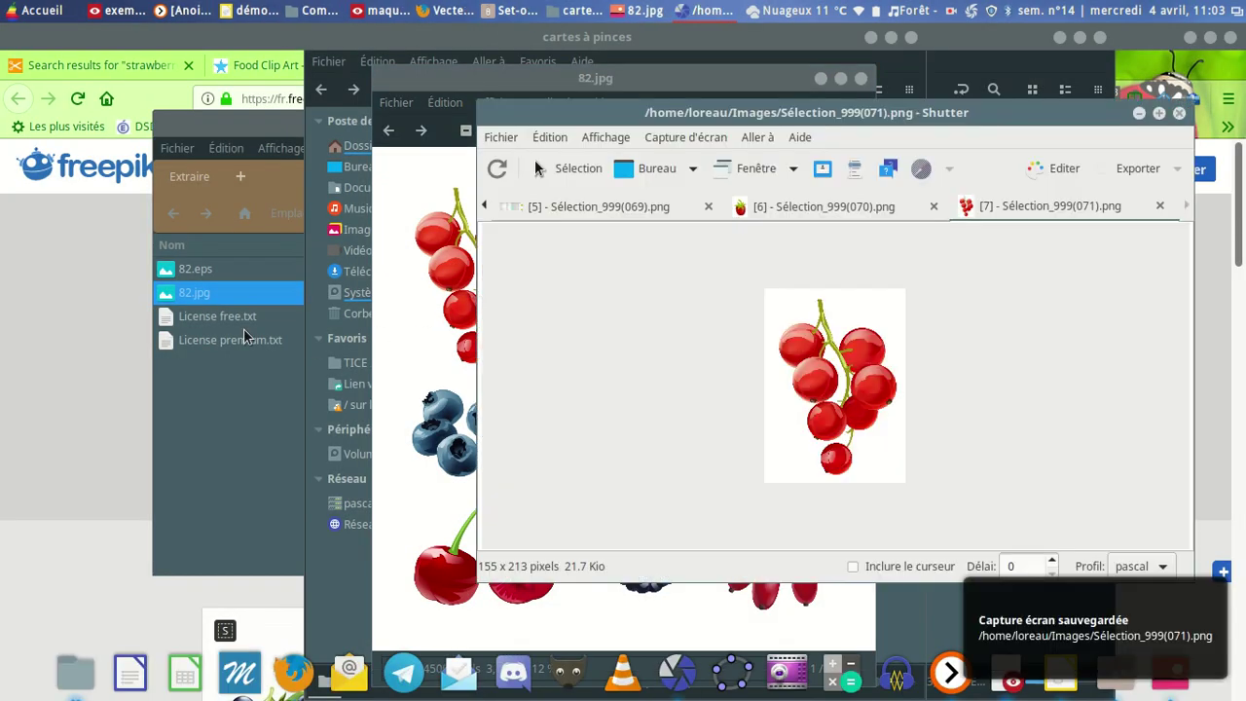
Step: Switch to démo maquette.odg in LibreOffice Draw, paste the redcurrant capture and place it inside the upper yellow frame
{"action": "left_click", "coordinate": [253, 13]}
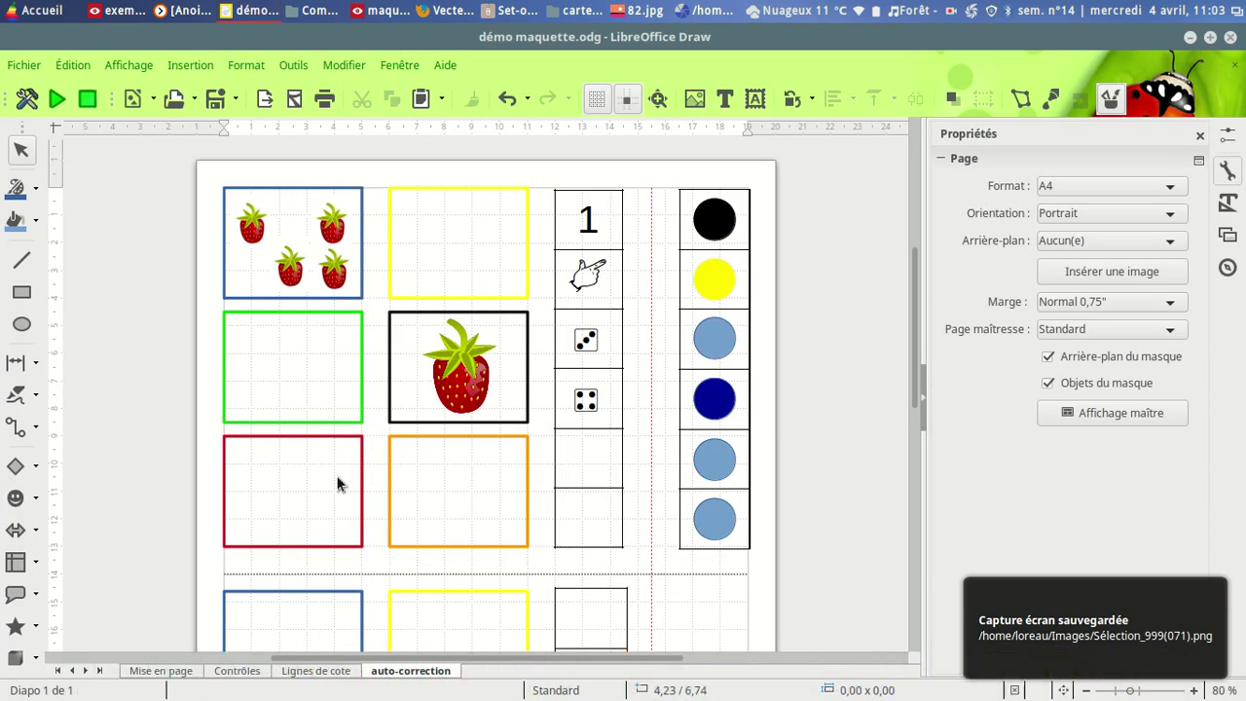
{"action": "left_click", "coordinate": [420, 98]}
{"action": "left_click_drag", "start_coordinate": [543, 318], "coordinate": [453, 232]}
Step: Enter 52 in the Picto Moustache font in the fifth cell of the number column to draw five-dot and two-dot dice
{"action": "left_click", "coordinate": [587, 451]}
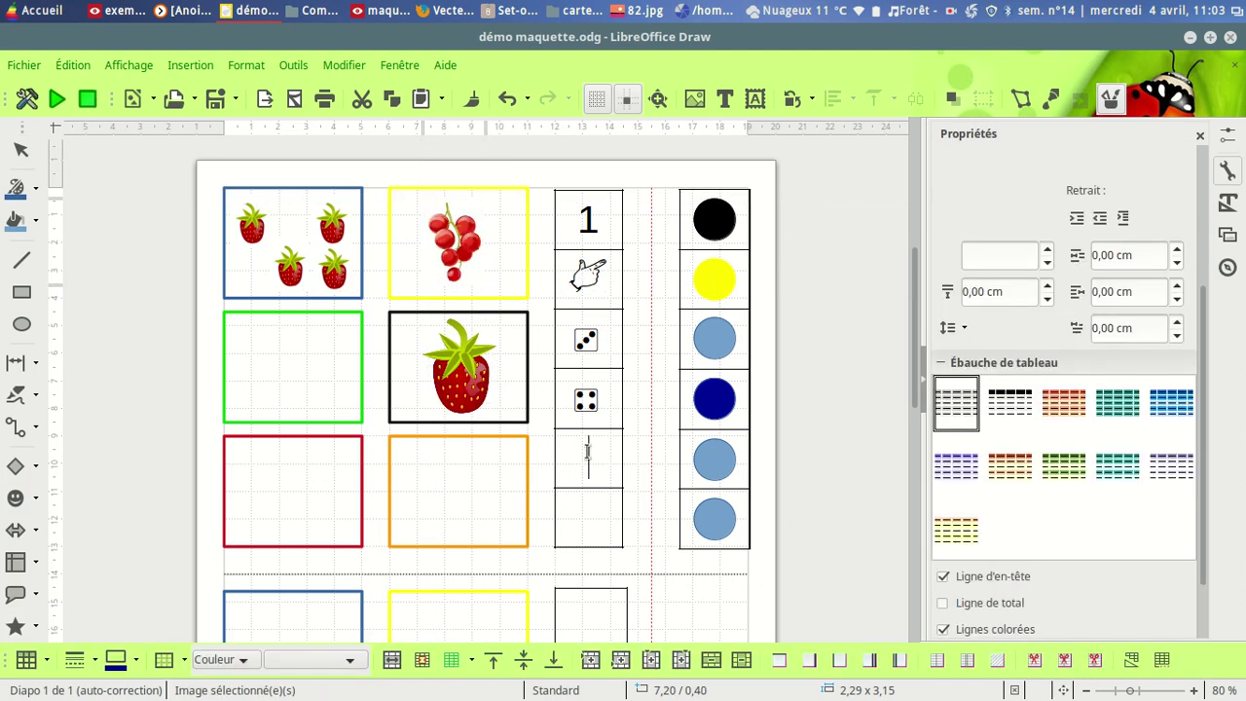
{"action": "left_click_drag", "start_coordinate": [1207, 301], "coordinate": [1201, 165]}
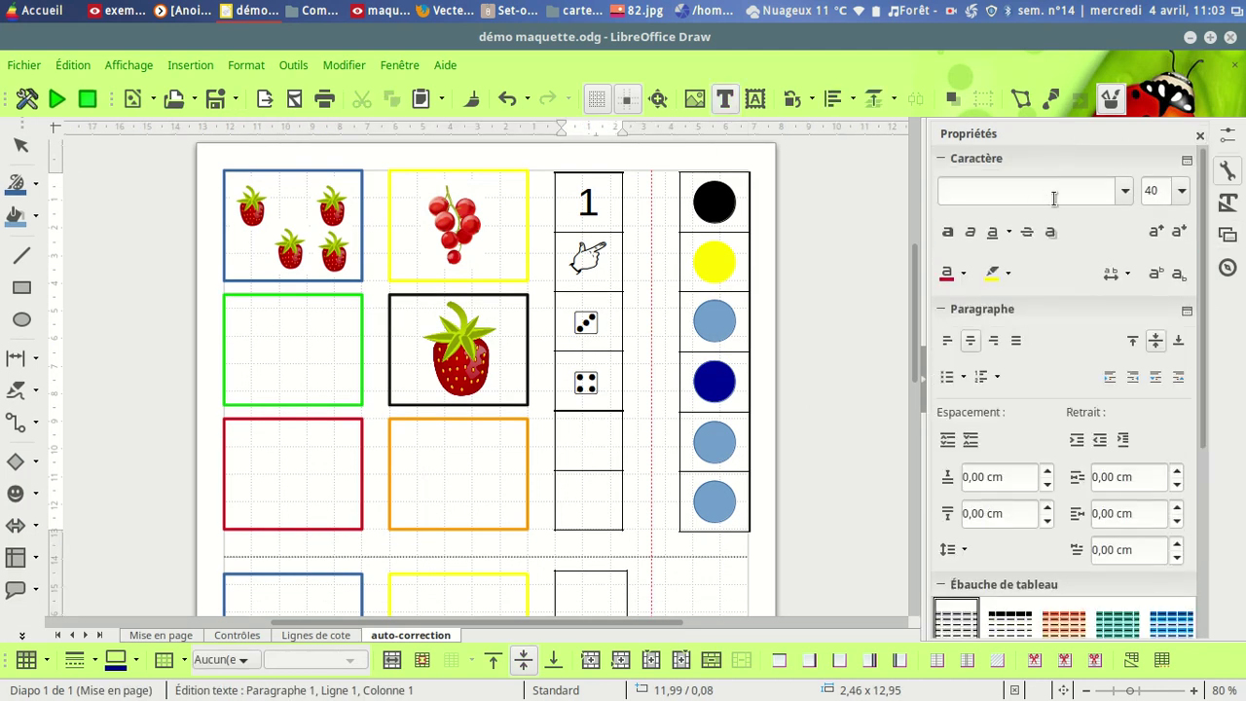
{"action": "left_click", "coordinate": [1124, 192]}
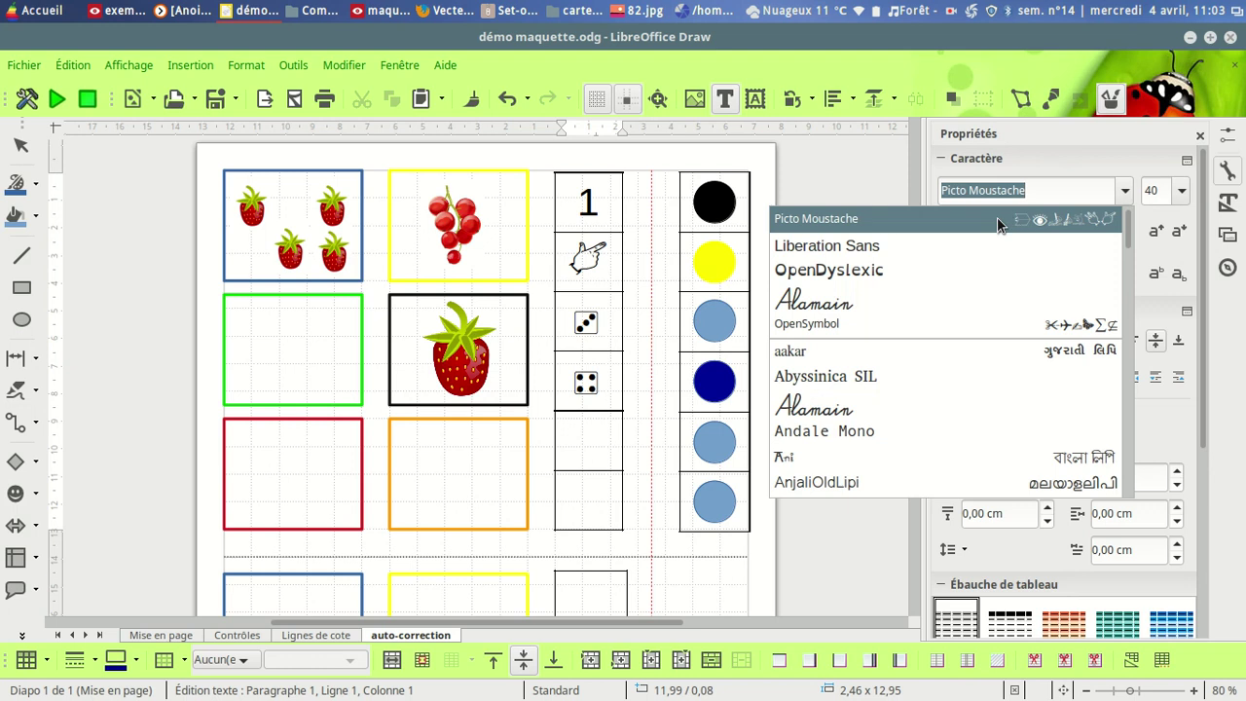
{"action": "left_click", "coordinate": [1001, 219]}
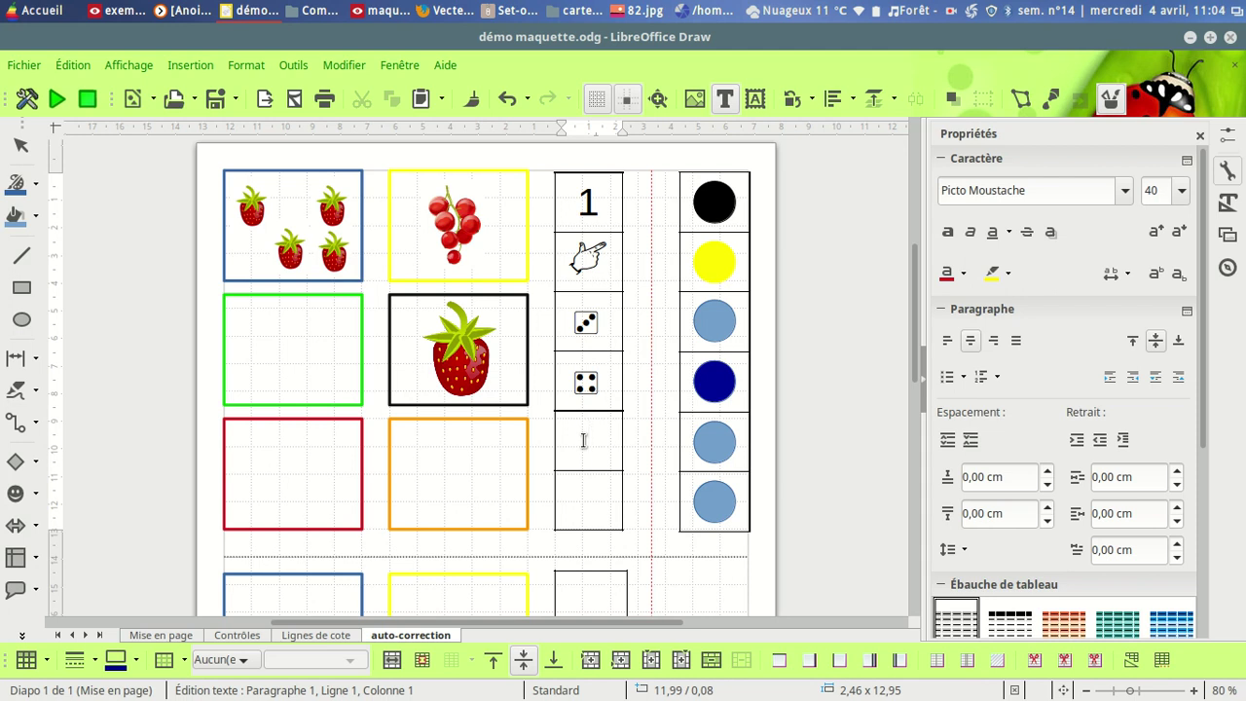
{"action": "type", "text": "52"}
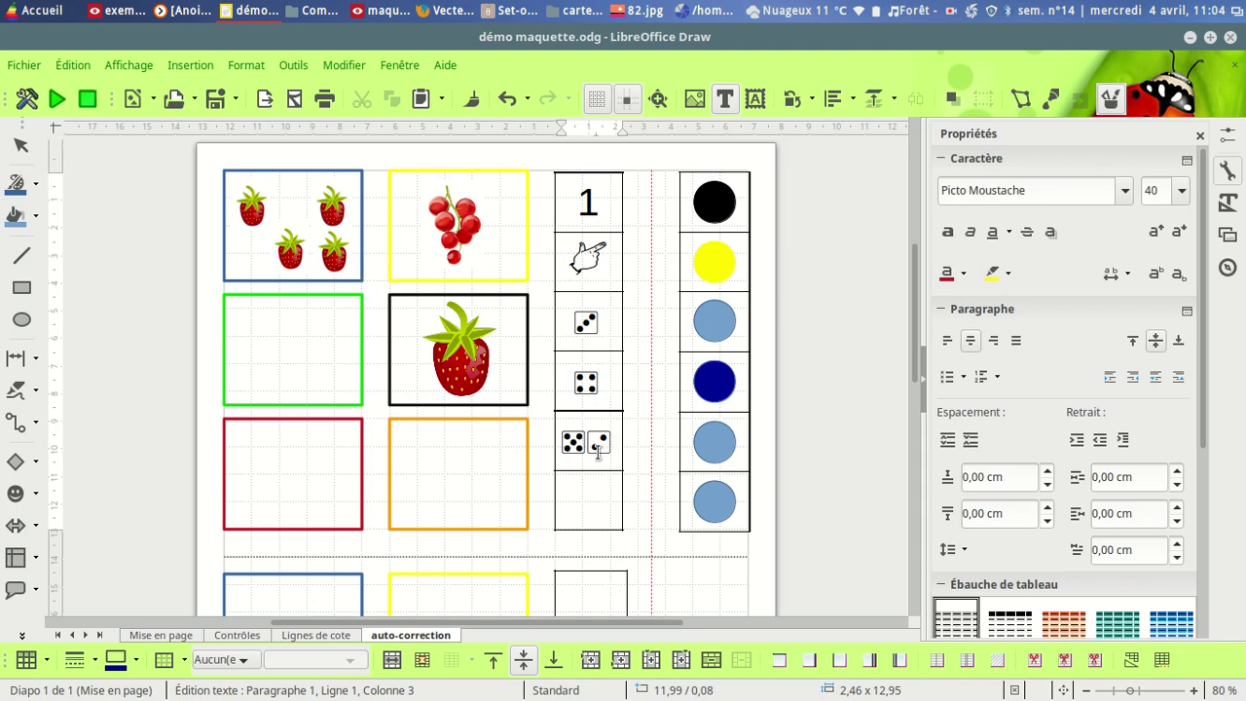
Step: Clone the formatting of the yellow second circle onto the fifth circle, beside the two dice
{"action": "left_click", "coordinate": [710, 448]}
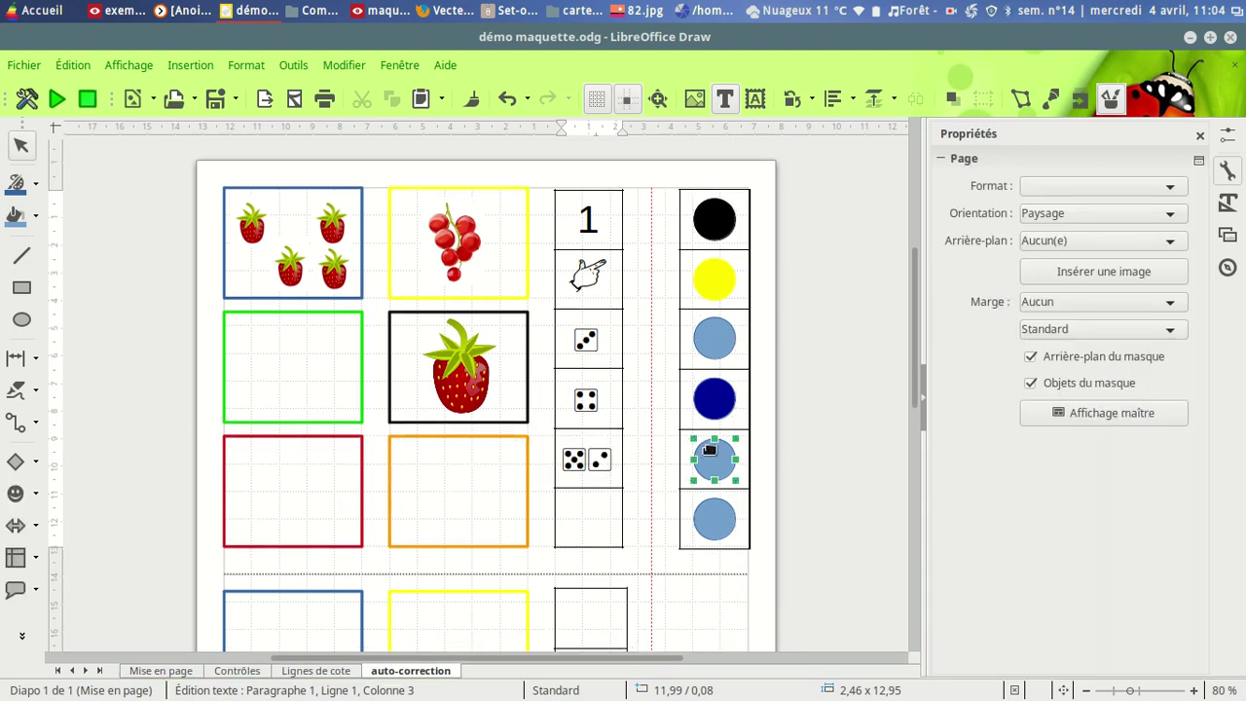
{"action": "left_click", "coordinate": [711, 284]}
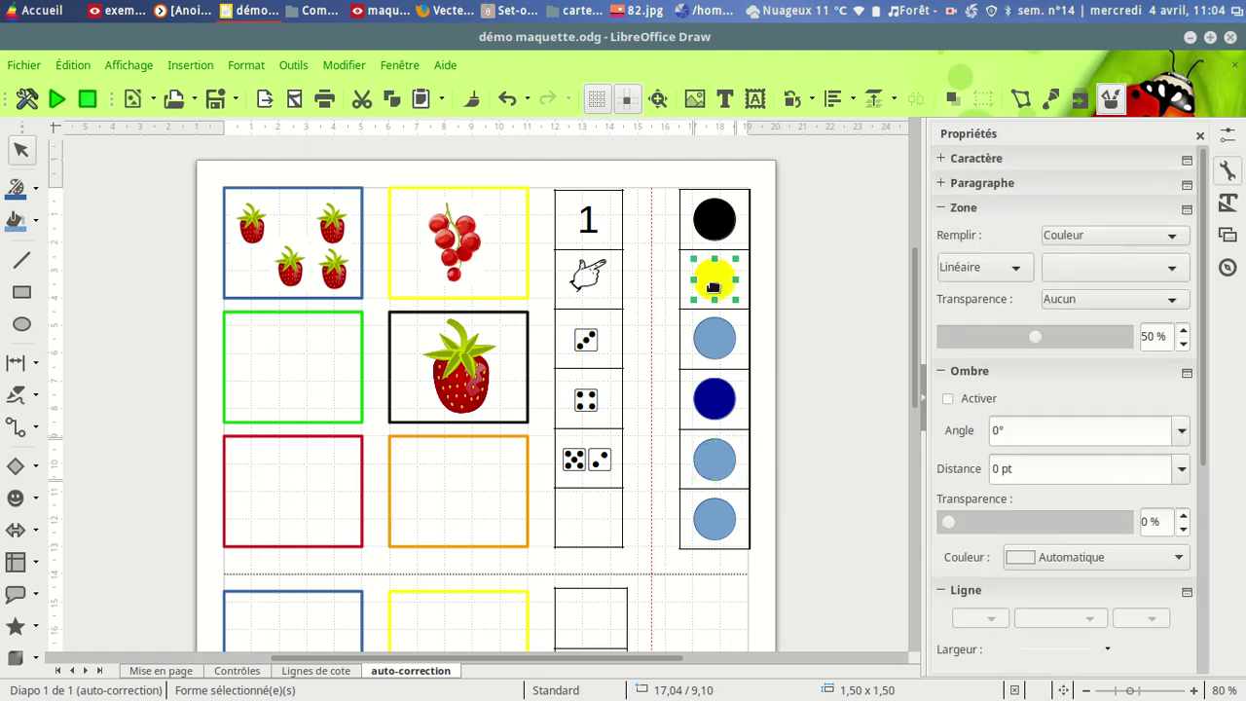
{"action": "left_click", "coordinate": [471, 99]}
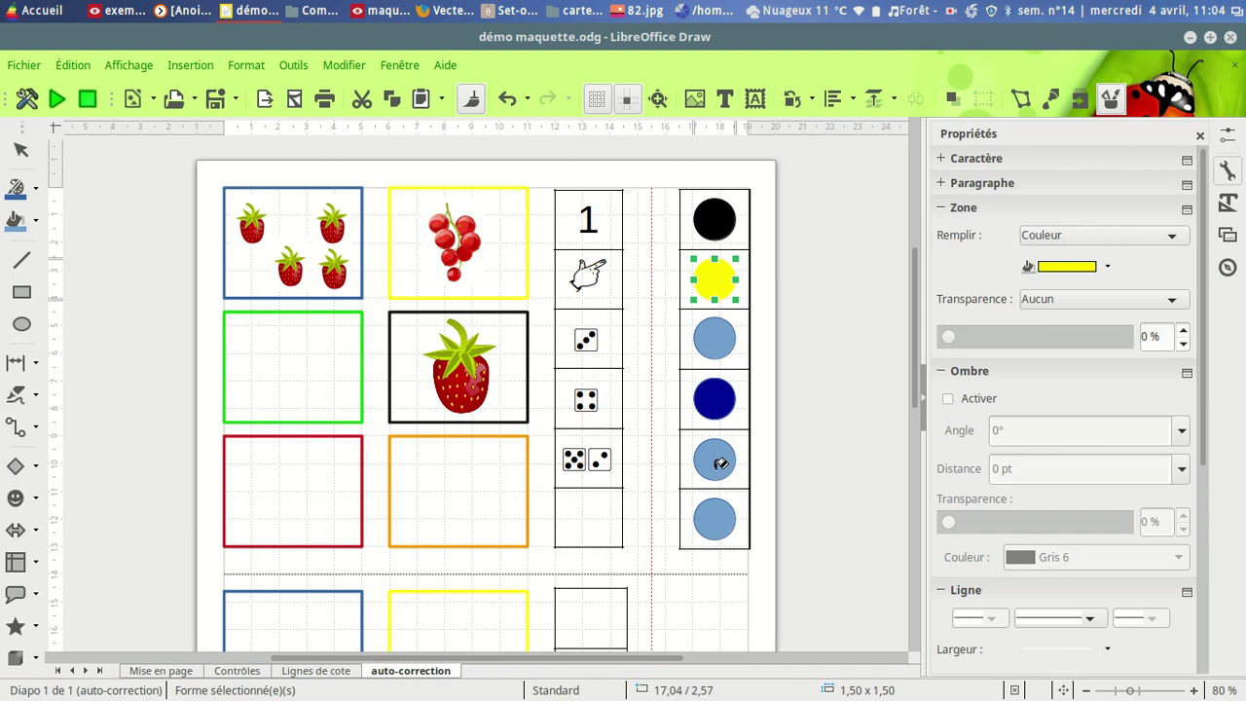
{"action": "left_click", "coordinate": [719, 463]}
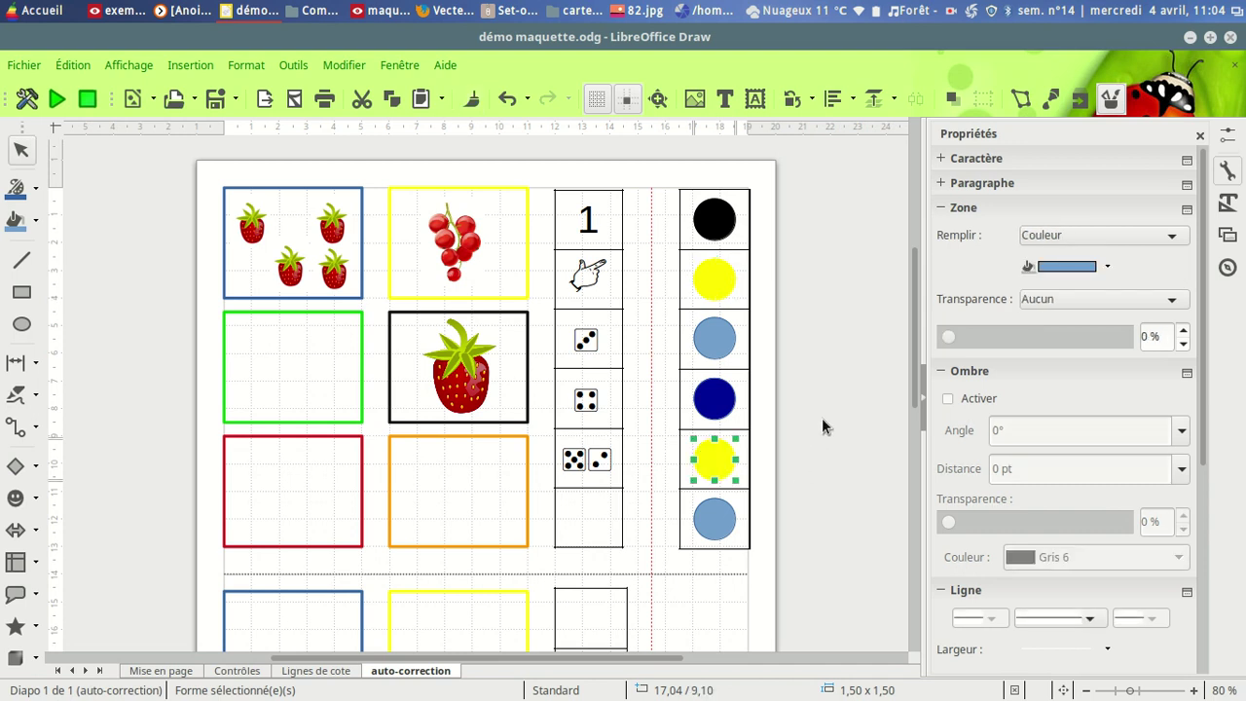
{"action": "left_click", "coordinate": [715, 280]}
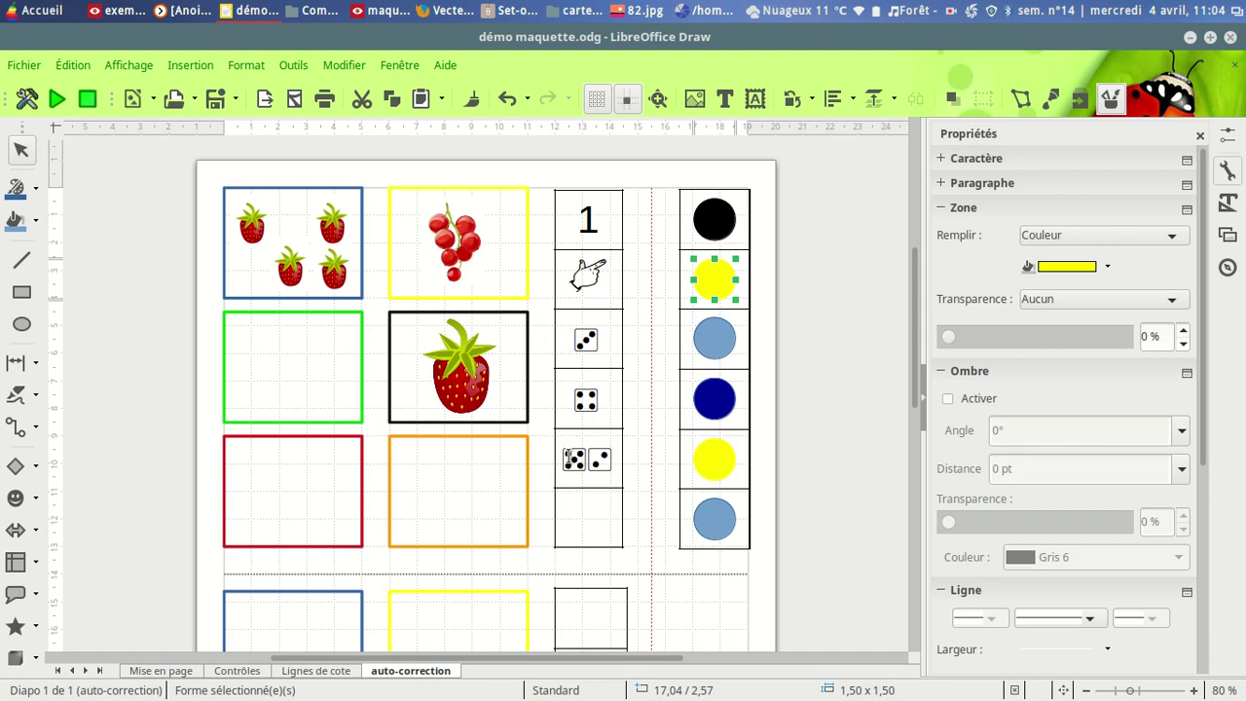
{"action": "left_click", "coordinate": [853, 431]}
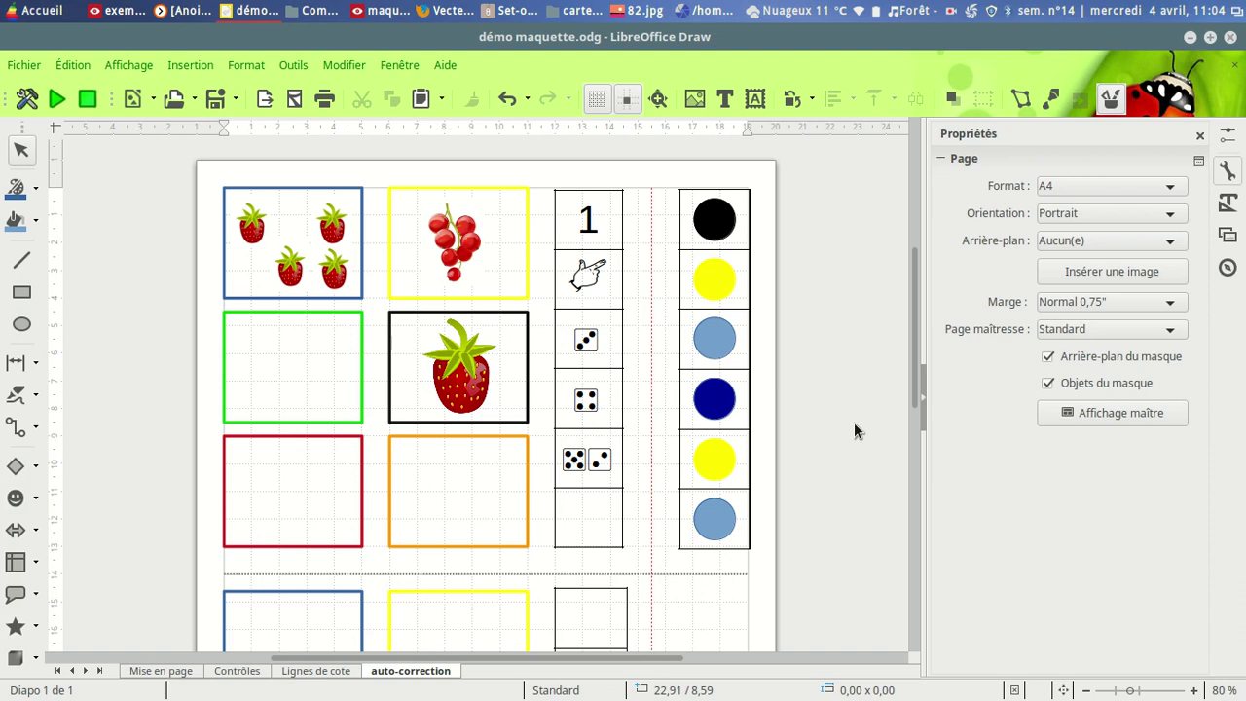